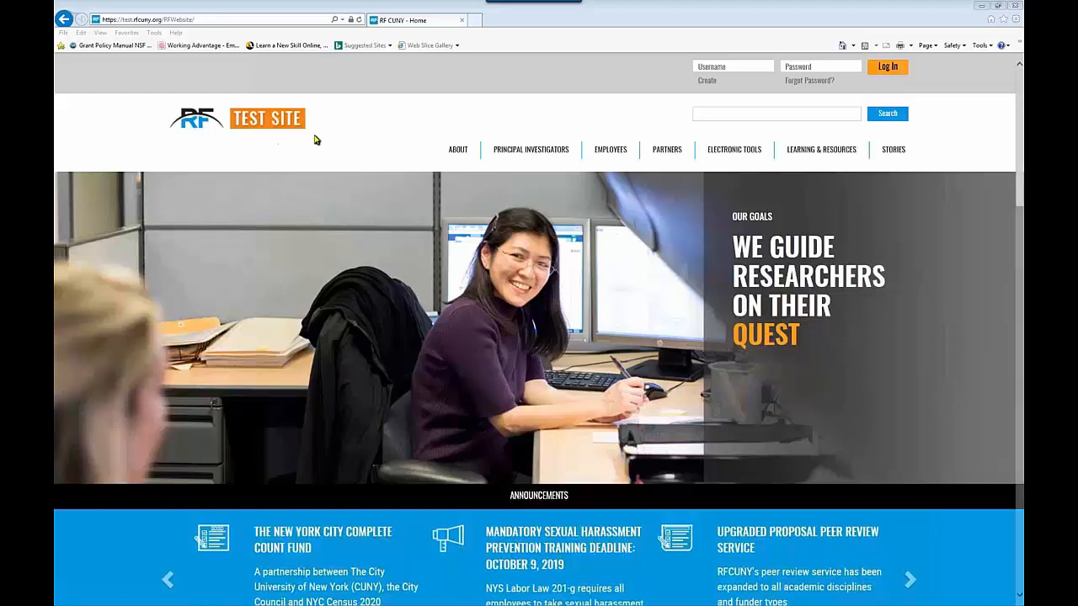
Step: Enter the trainer account's username and password on the RF CUNY sign-in form
{"action": "left_click", "coordinate": [711, 73]}
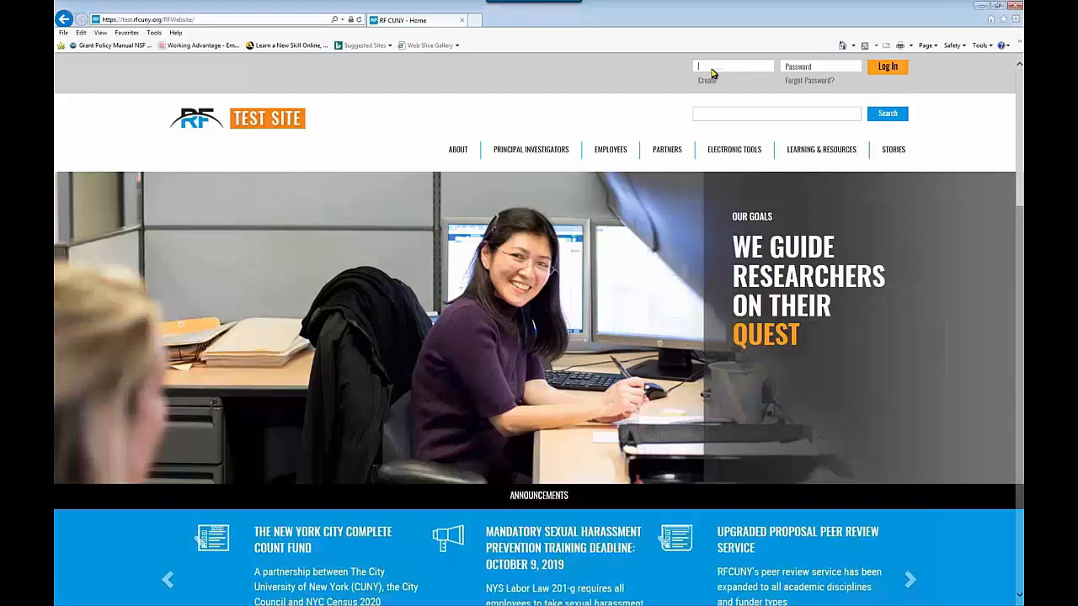
{"action": "type", "text": "1"}
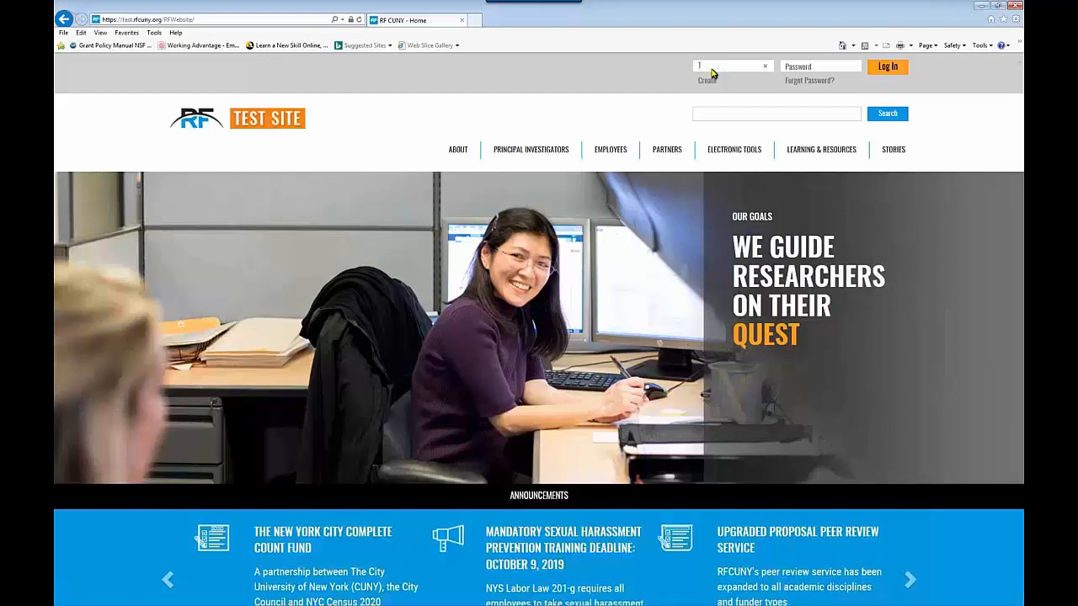
{"action": "type", "text": "ef"}
{"action": "left_click", "coordinate": [791, 70]}
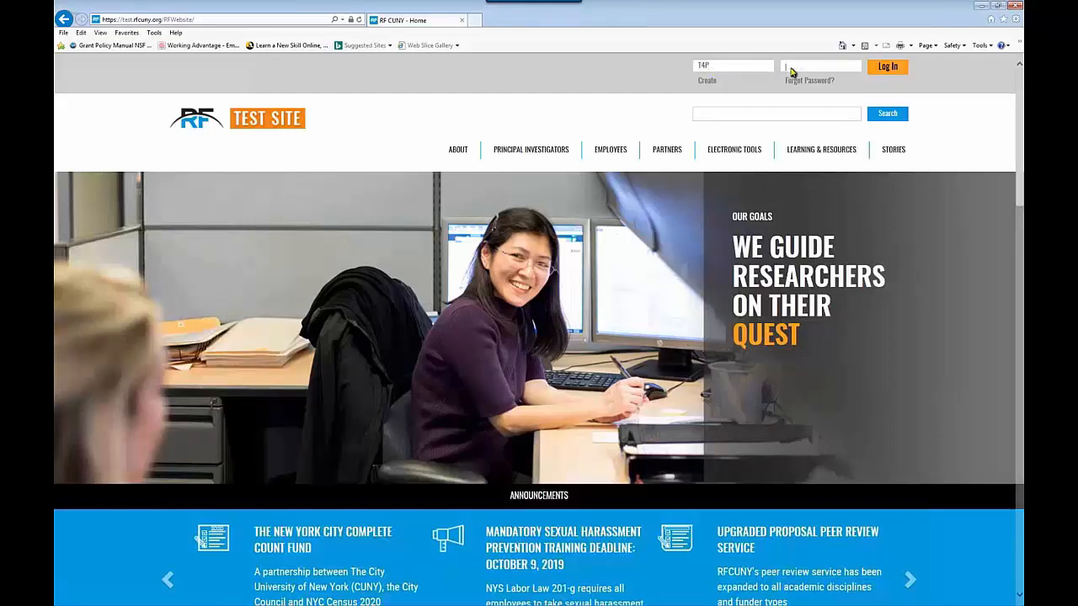
{"action": "type", "text": "••••••••••••"}
Step: Log in and bring up the Electronic Tools menu, which lists Event Payment and other tools
{"action": "left_click", "coordinate": [888, 69]}
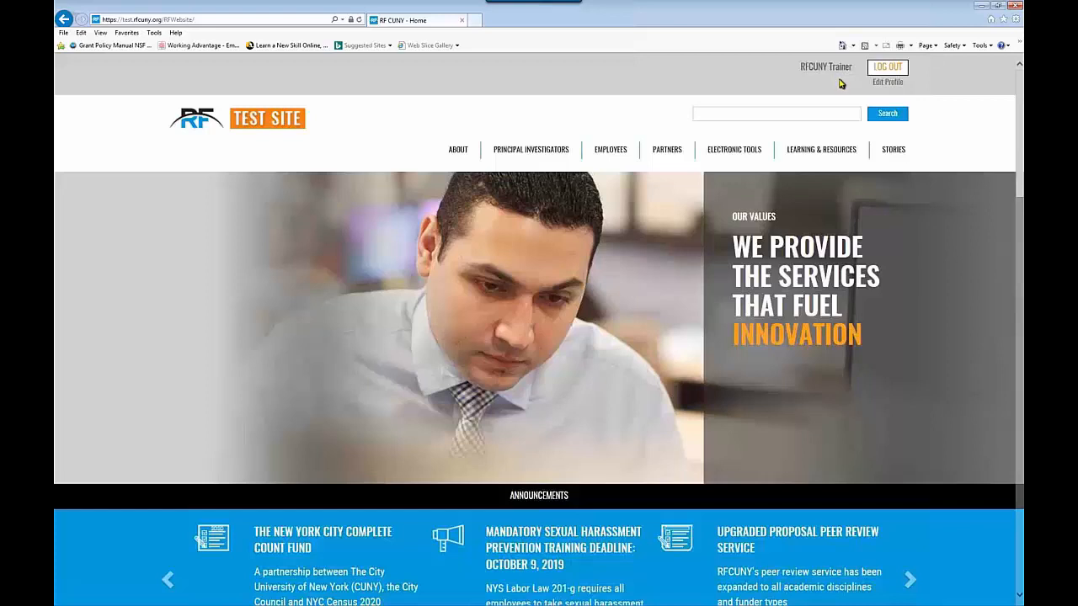
{"action": "mouse_move", "coordinate": [748, 155]}
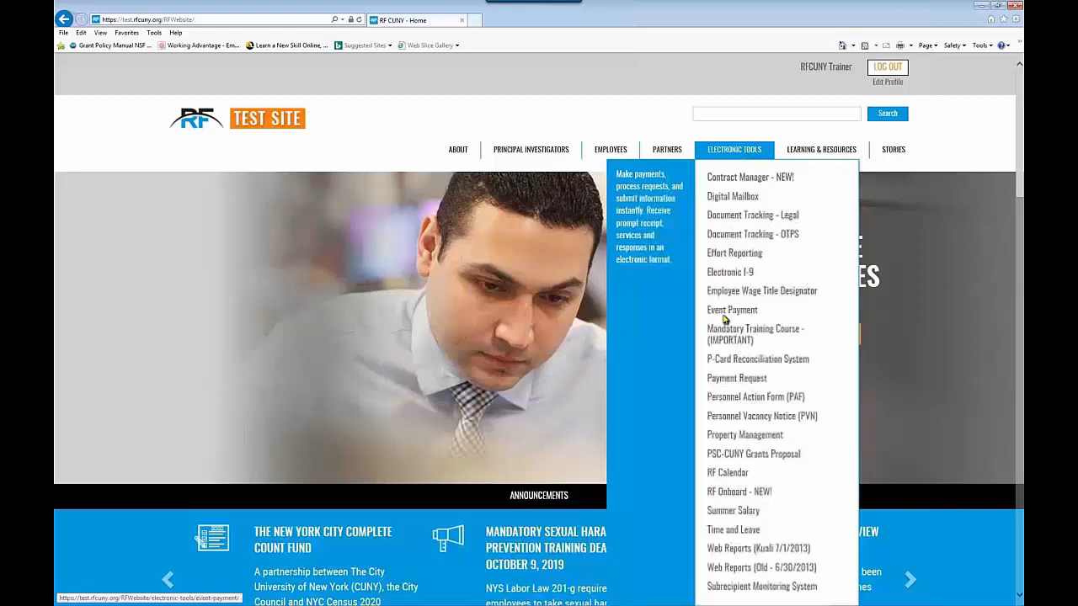
Step: Launch 'RF Onboard - NEW!' and show the four hire packets awaiting PI submission
{"action": "left_click", "coordinate": [737, 492]}
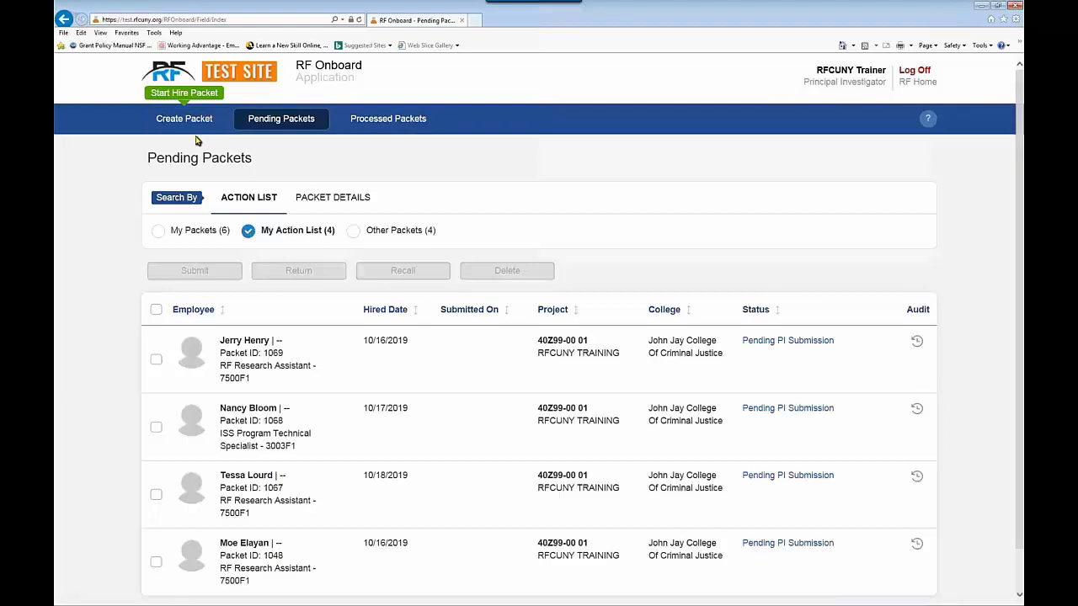
{"action": "left_click", "coordinate": [286, 121]}
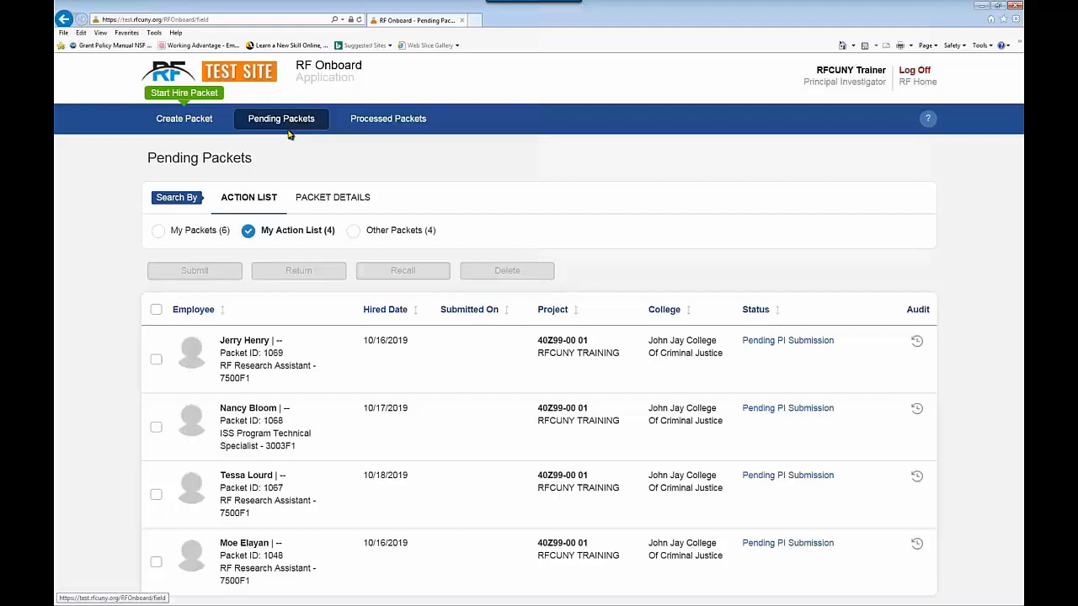
Step: Show the four approved packets from 10/16/2019 and 10/17/2019 under Processed Packets
{"action": "left_click", "coordinate": [365, 123]}
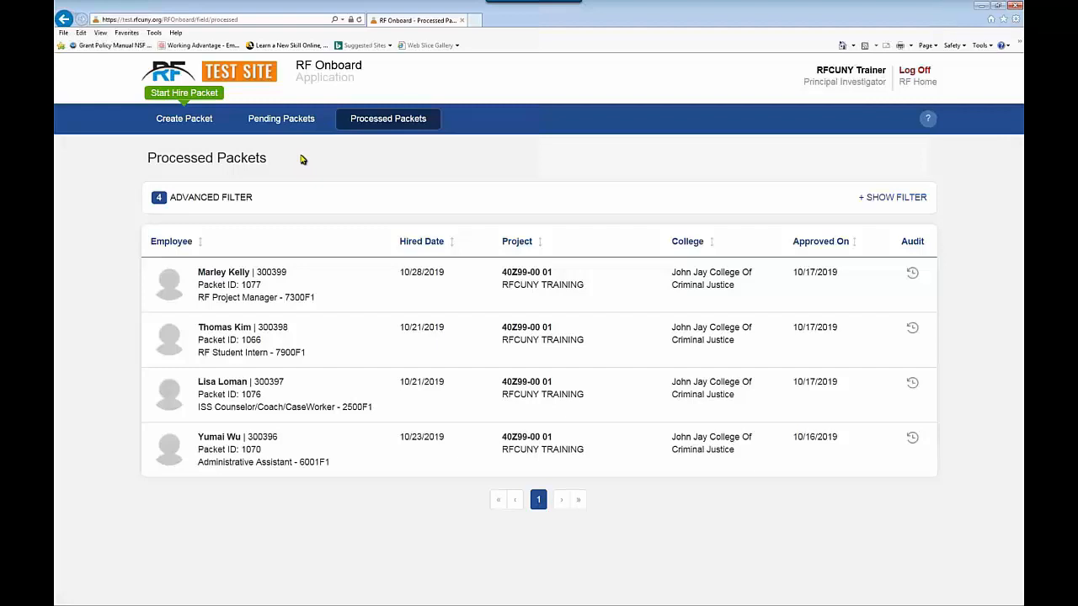
Step: Go to Create Packet to choose between starting from a PVN, a template, or scratch
{"action": "left_click", "coordinate": [181, 121]}
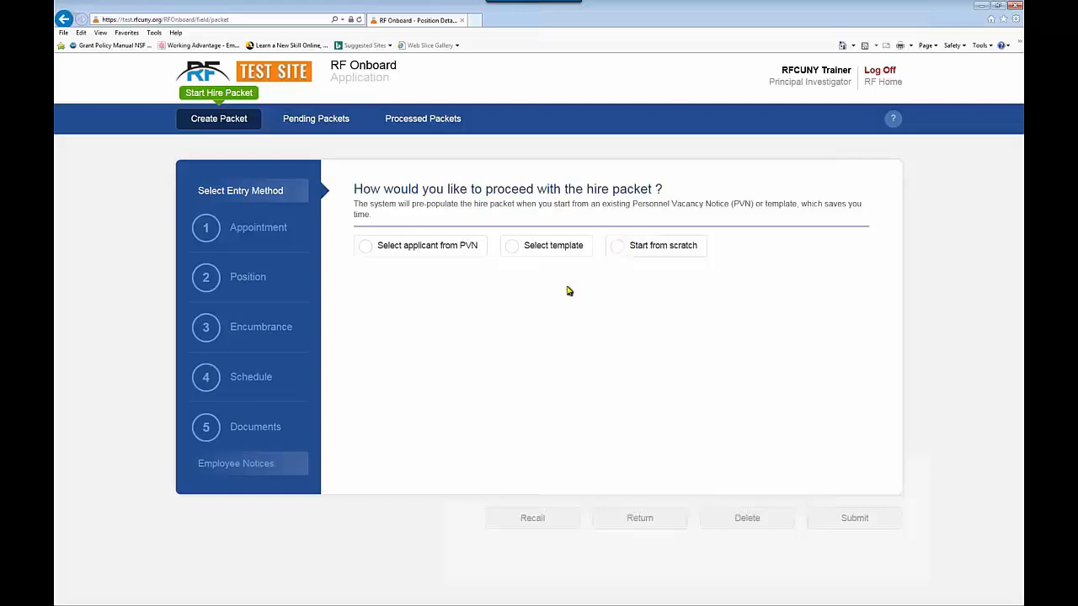
Step: Choose 'Select applicant from PVN' and search 'Pe' to list two Research Associate applicants
{"action": "left_click", "coordinate": [364, 249]}
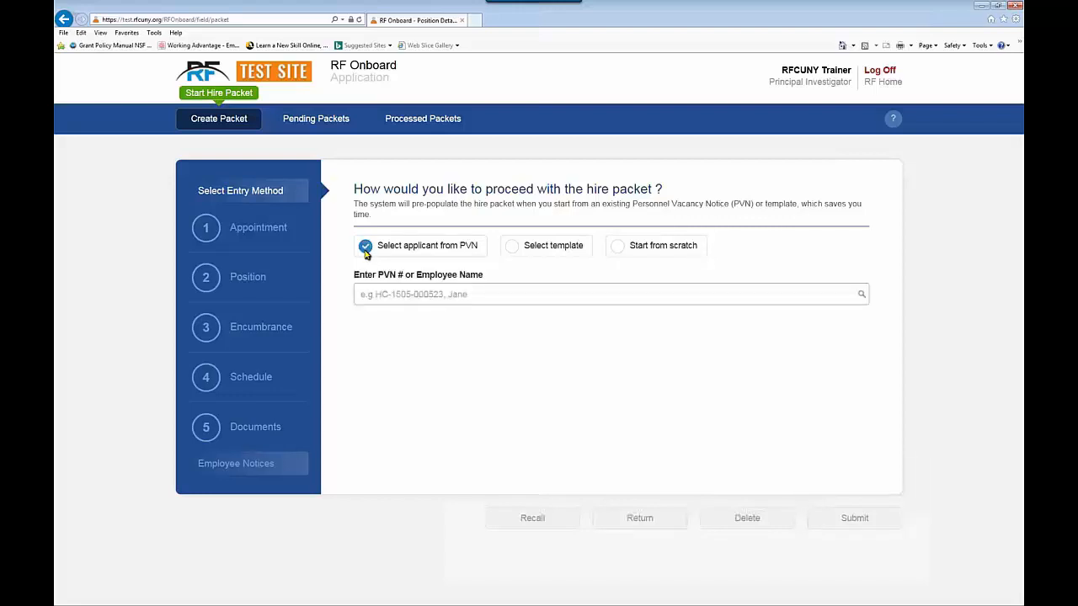
{"action": "left_click", "coordinate": [367, 300]}
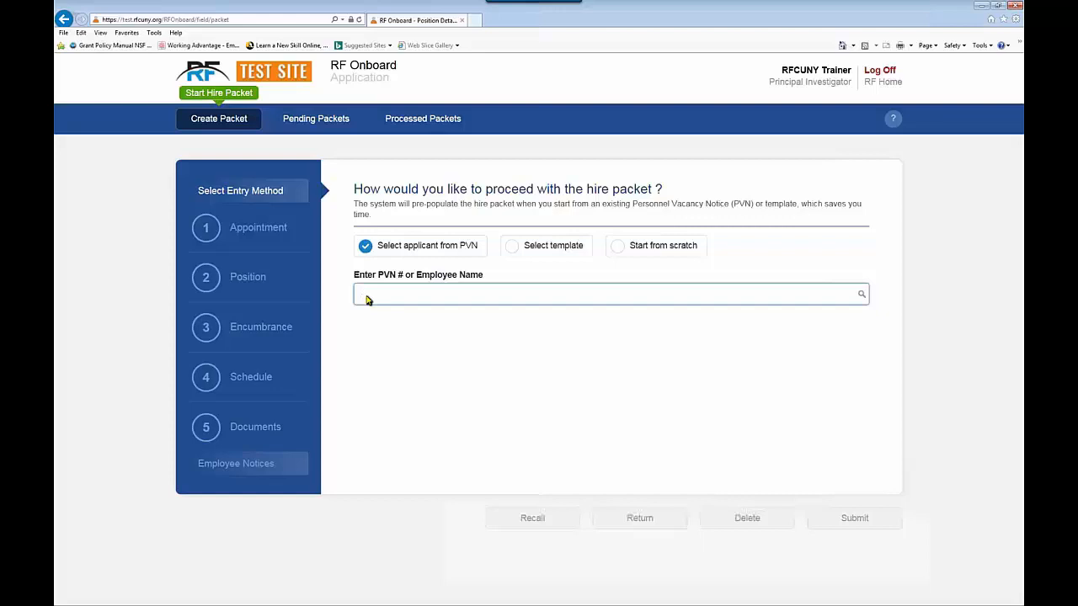
{"action": "type", "text": "Pe"}
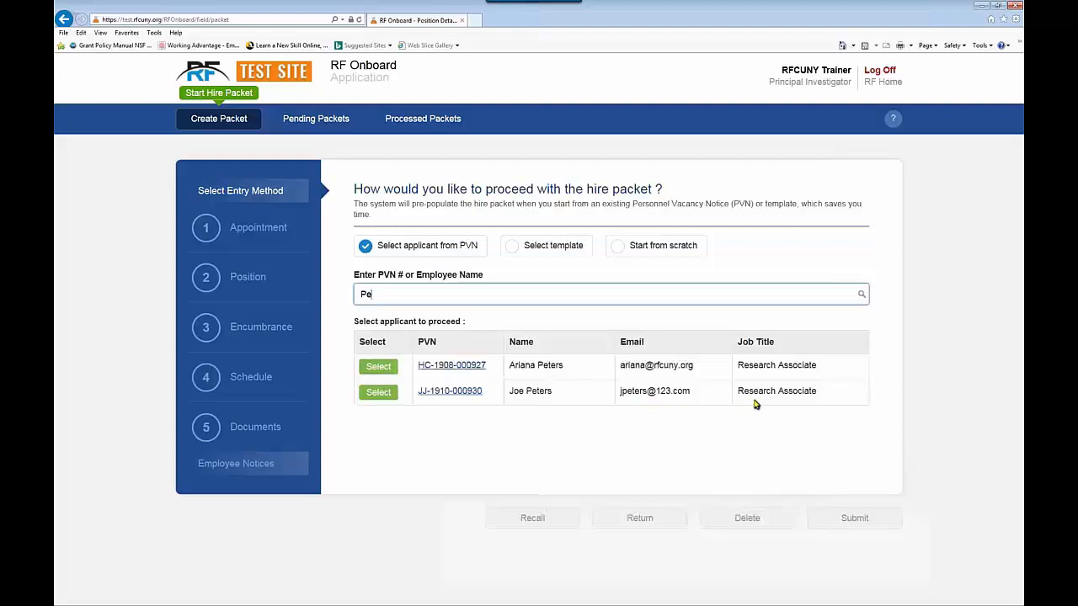
{"action": "left_click", "coordinate": [449, 392]}
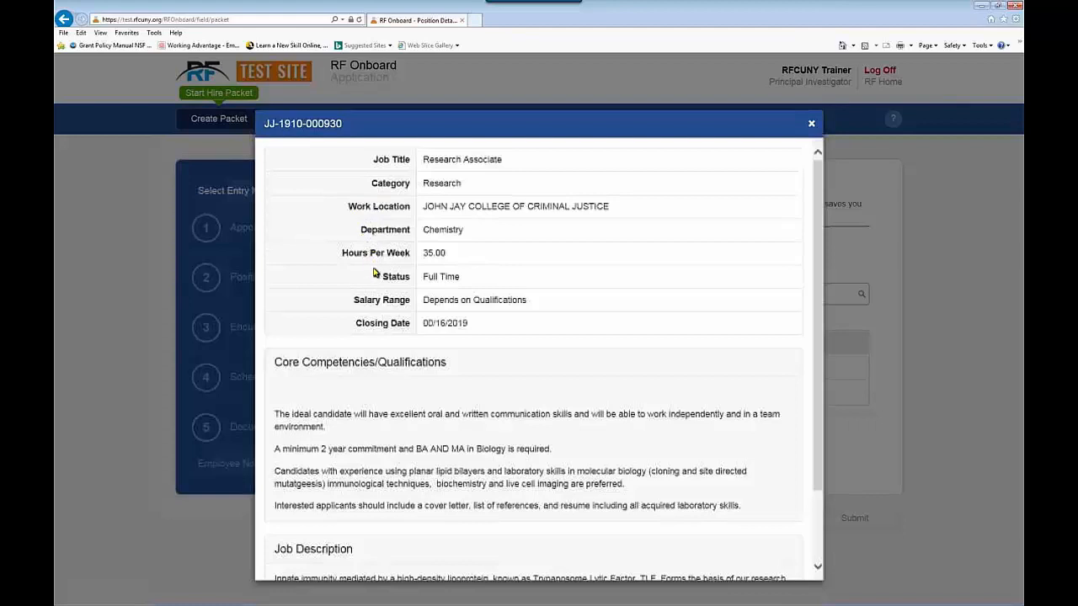
{"action": "left_click_drag", "start_coordinate": [815, 236], "coordinate": [805, 320]}
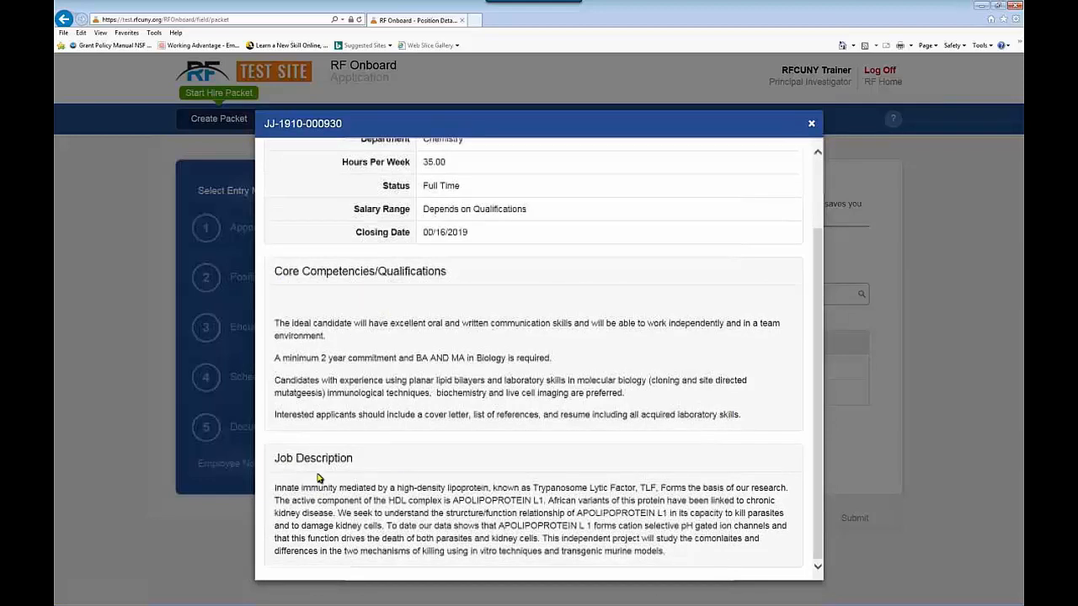
{"action": "left_click", "coordinate": [811, 125]}
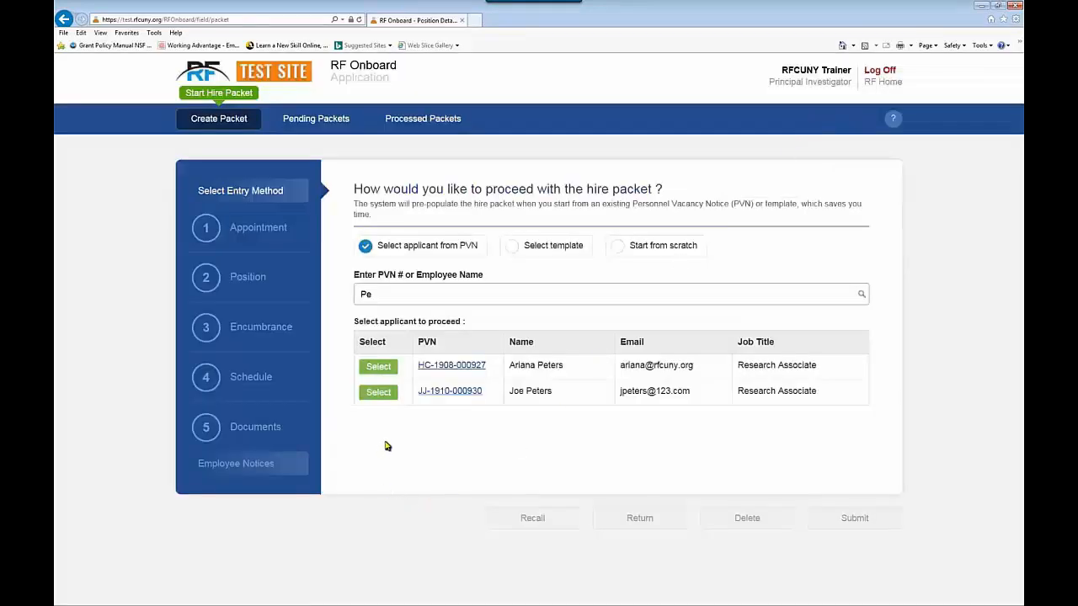
{"action": "left_click", "coordinate": [378, 392]}
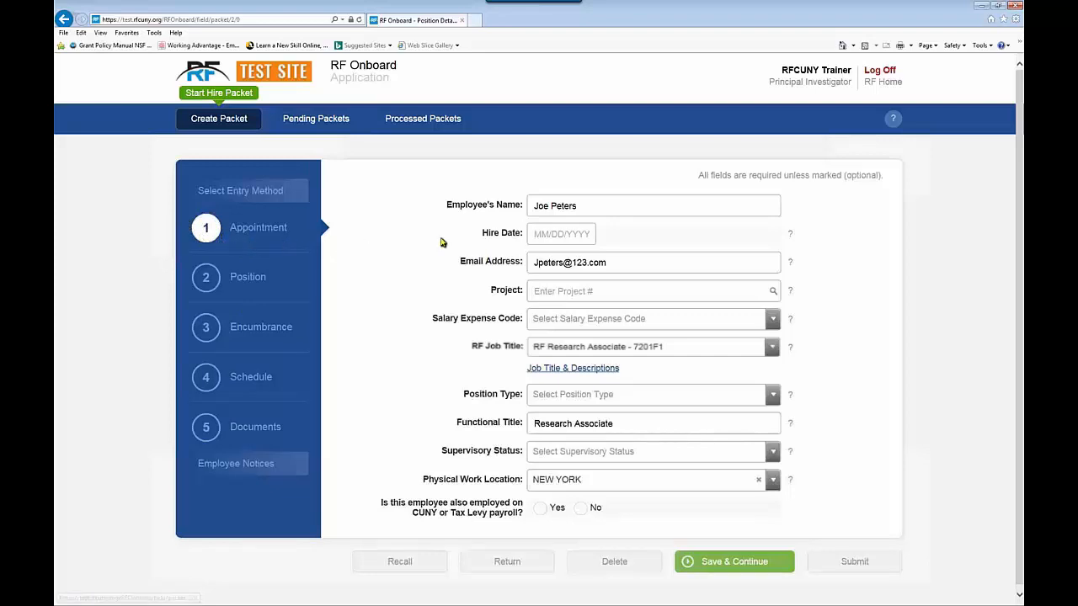
Step: Pick October 8, 2019 as the hire date, giving 10/08/2019
{"action": "left_click", "coordinate": [548, 239]}
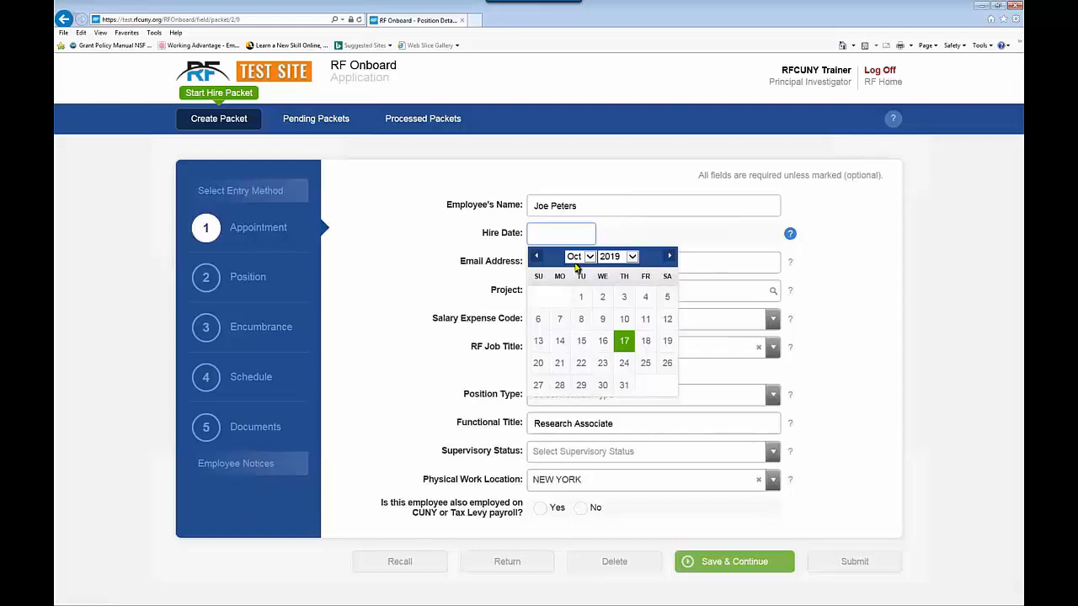
{"action": "left_click", "coordinate": [581, 318]}
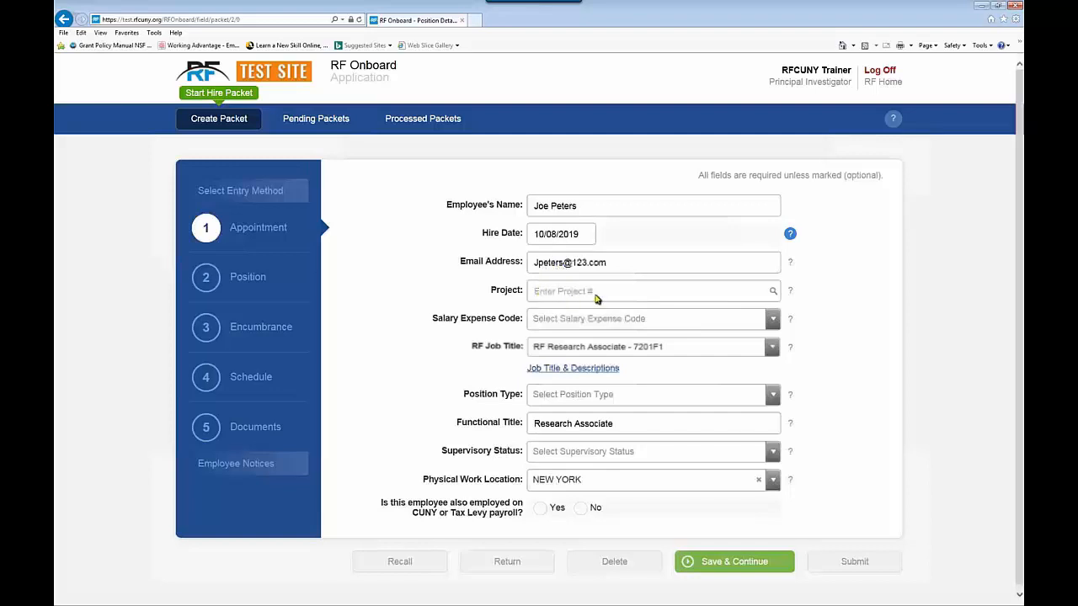
Step: Assign project 40Z99-00 01 | RFCUNY TRAINING and expand its More Info funding details
{"action": "left_click", "coordinate": [542, 295]}
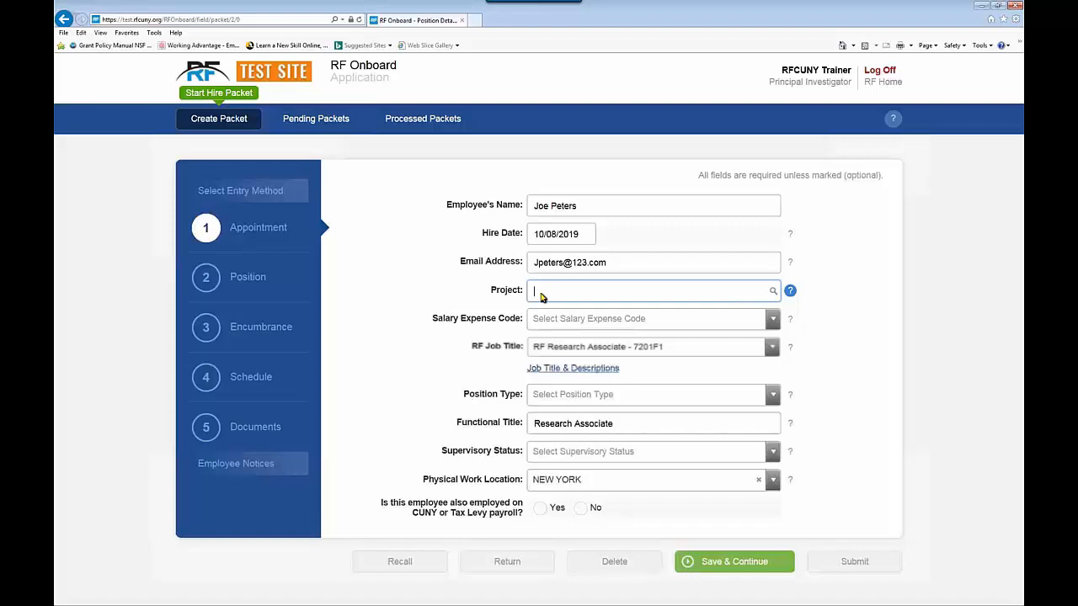
{"action": "type", "text": "4"}
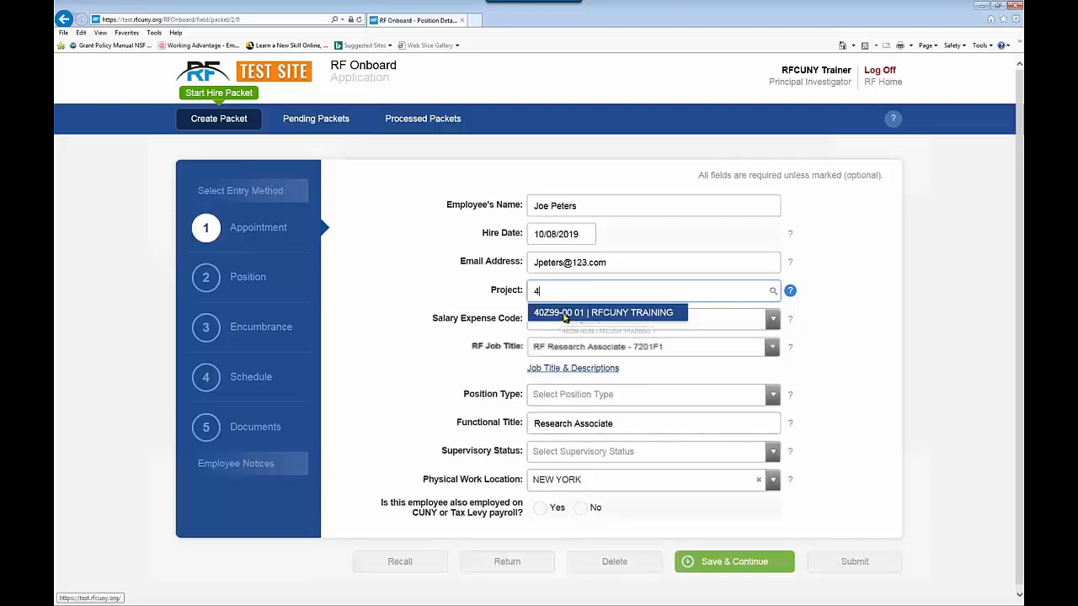
{"action": "left_click", "coordinate": [569, 313]}
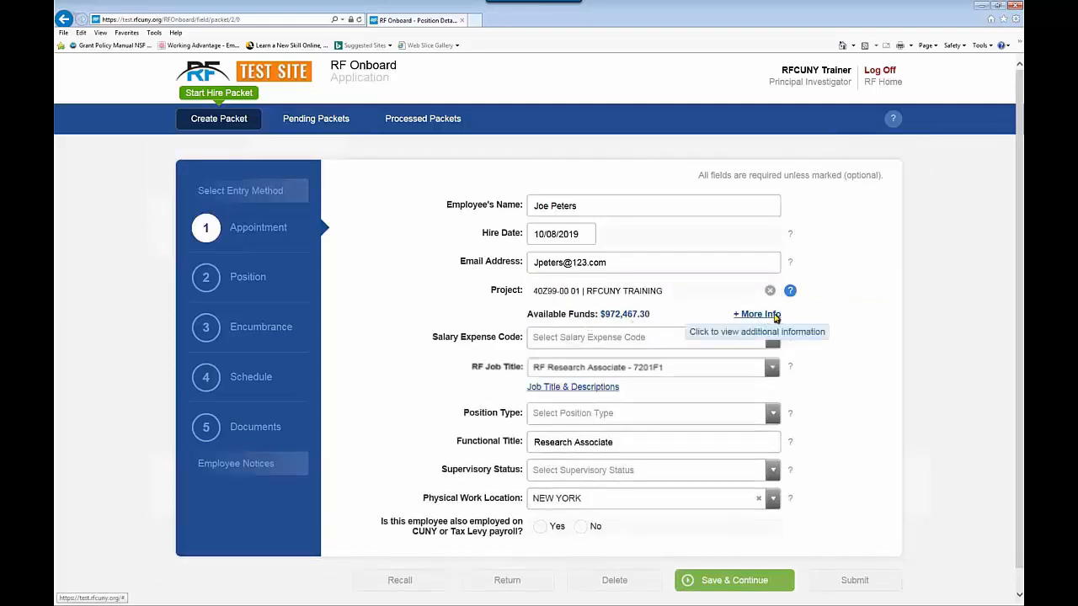
{"action": "left_click", "coordinate": [744, 314]}
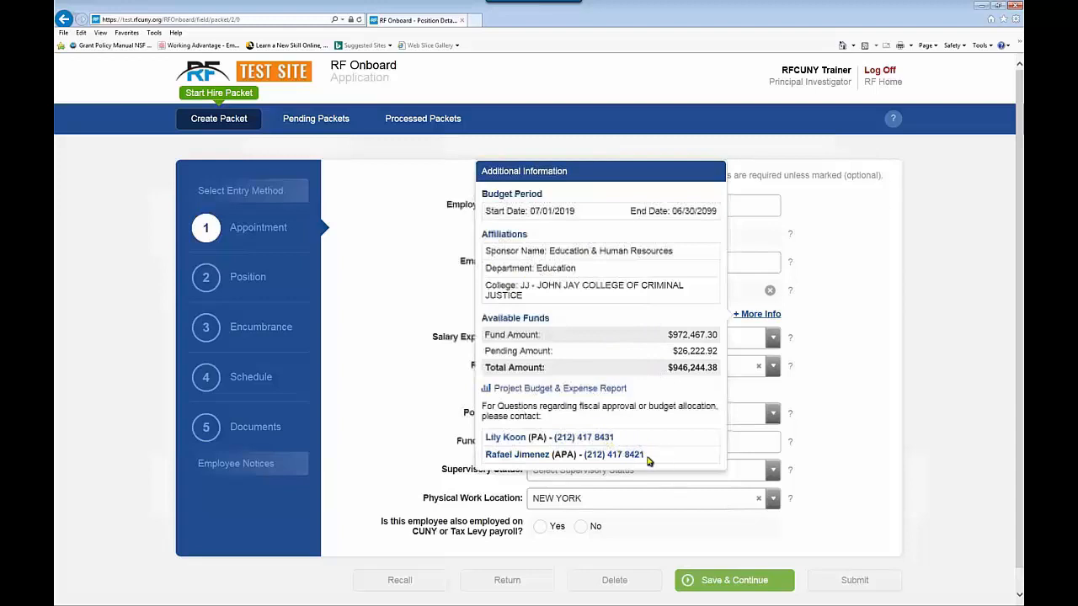
Step: Scroll through the Project Budget & Expense Report table, then close it
{"action": "left_click", "coordinate": [536, 390]}
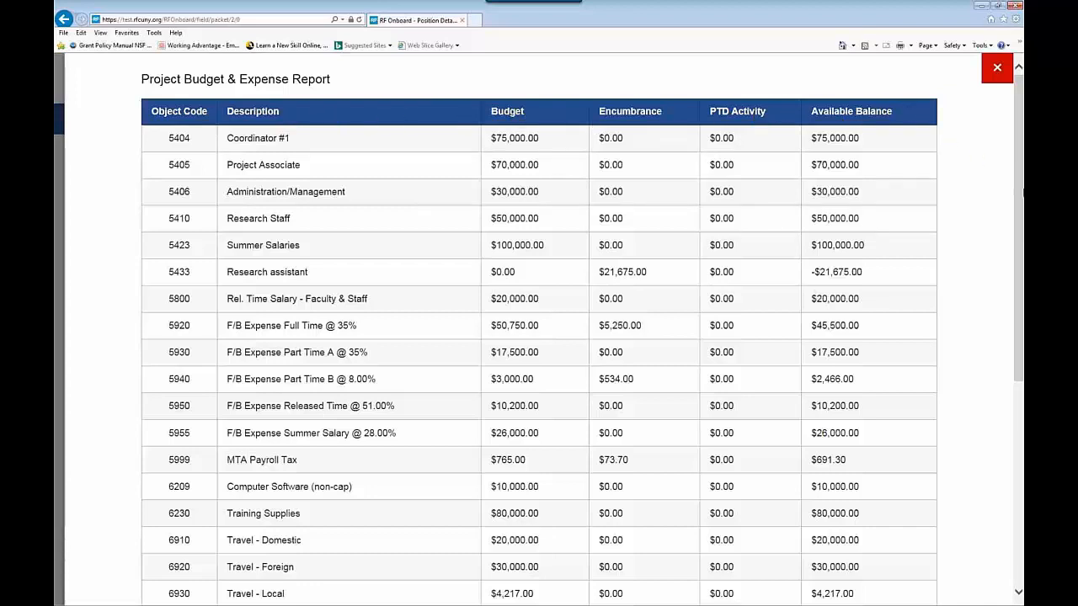
{"action": "left_click_drag", "start_coordinate": [1020, 189], "coordinate": [1021, 388]}
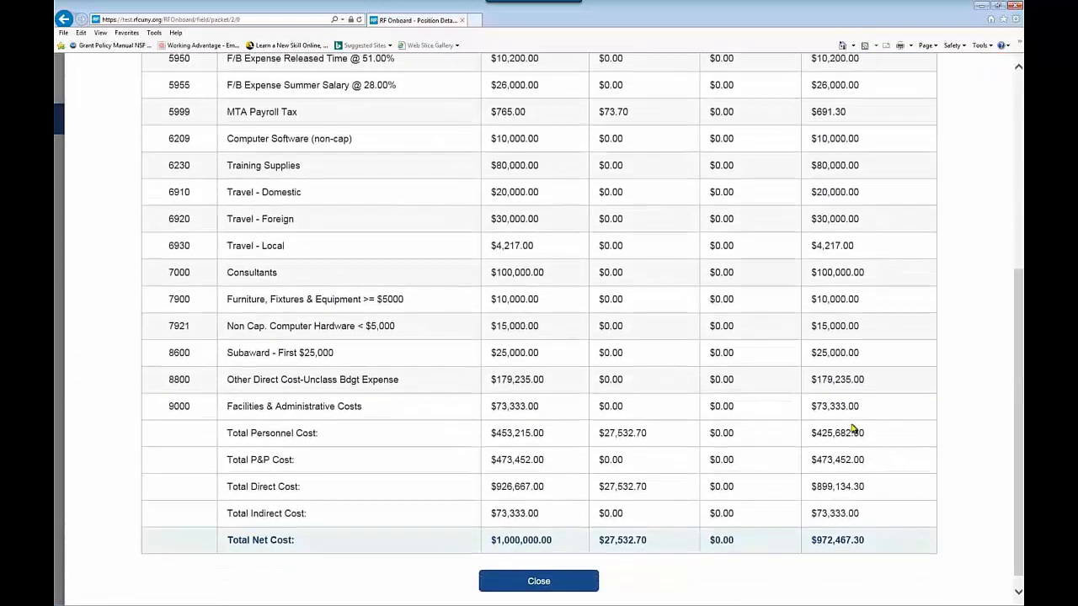
{"action": "left_click", "coordinate": [539, 581]}
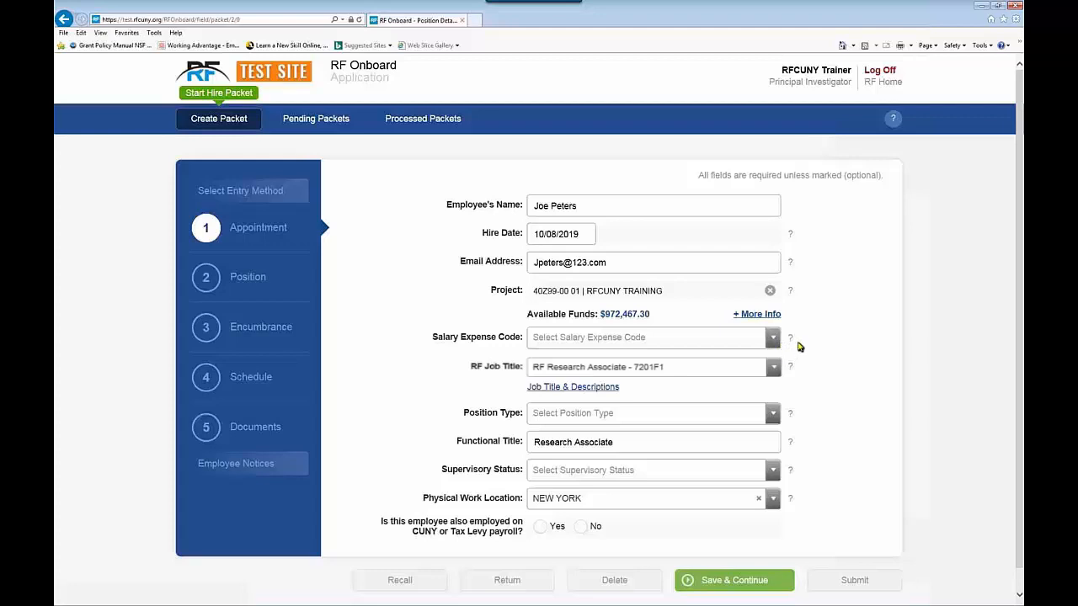
Step: Set the salary expense code to 5410 (Research Staff)
{"action": "mouse_move", "coordinate": [795, 344]}
{"action": "left_click", "coordinate": [772, 339]}
{"action": "scroll", "coordinate": [720, 415], "scroll_direction": "down", "scroll_amount": 5}
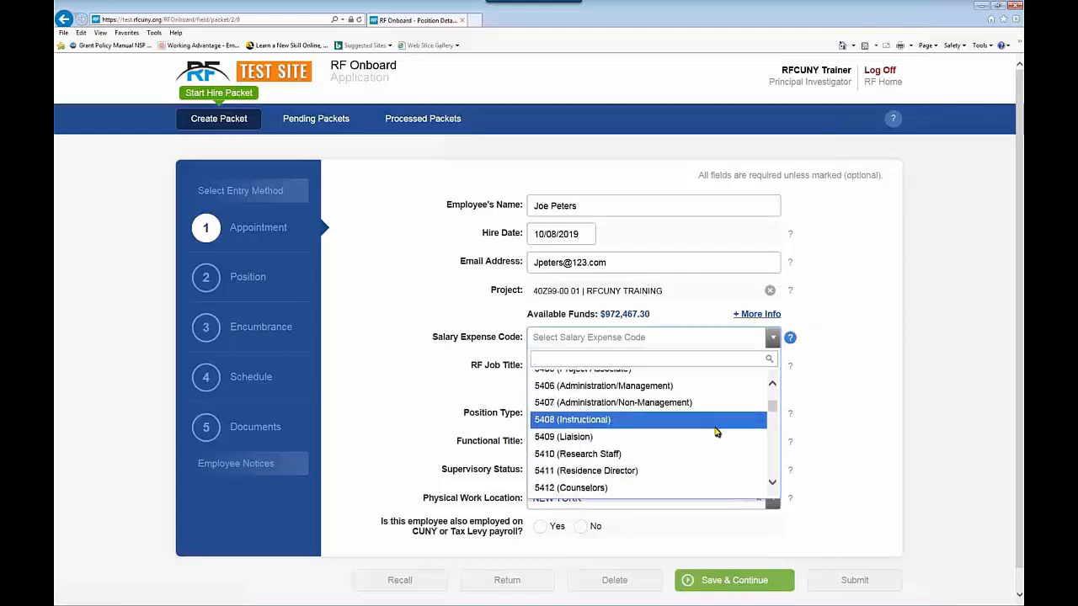
{"action": "scroll", "coordinate": [717, 431], "scroll_direction": "down", "scroll_amount": 1}
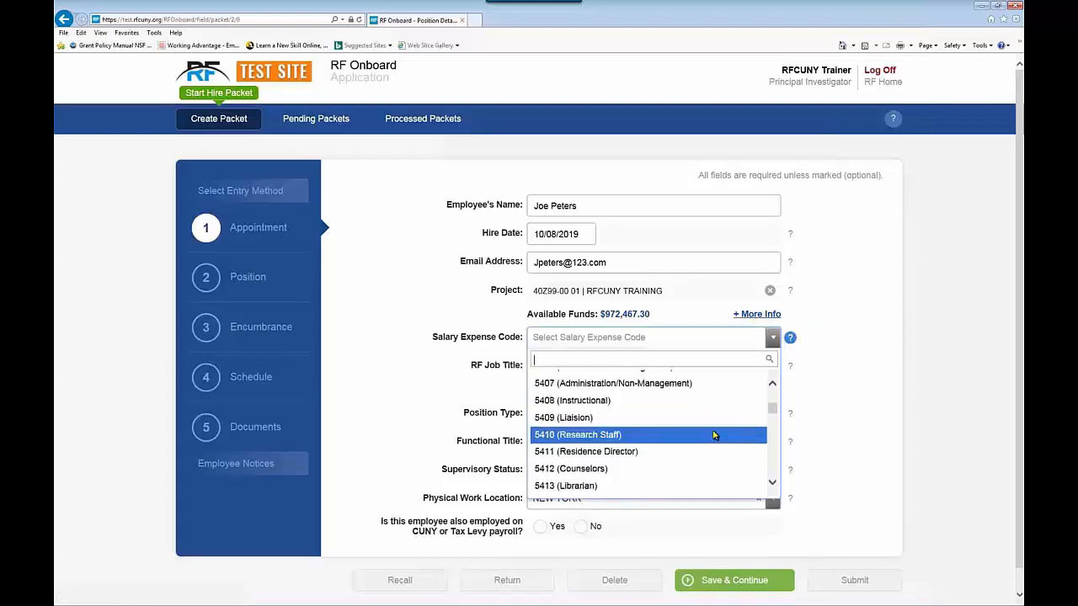
{"action": "left_click", "coordinate": [580, 439]}
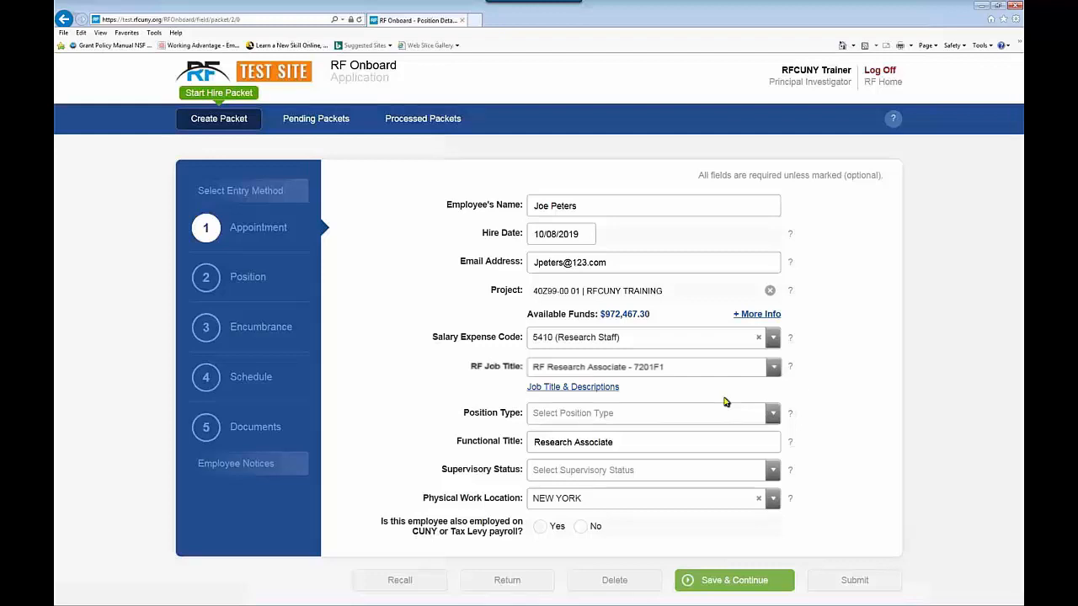
{"action": "left_click", "coordinate": [565, 389]}
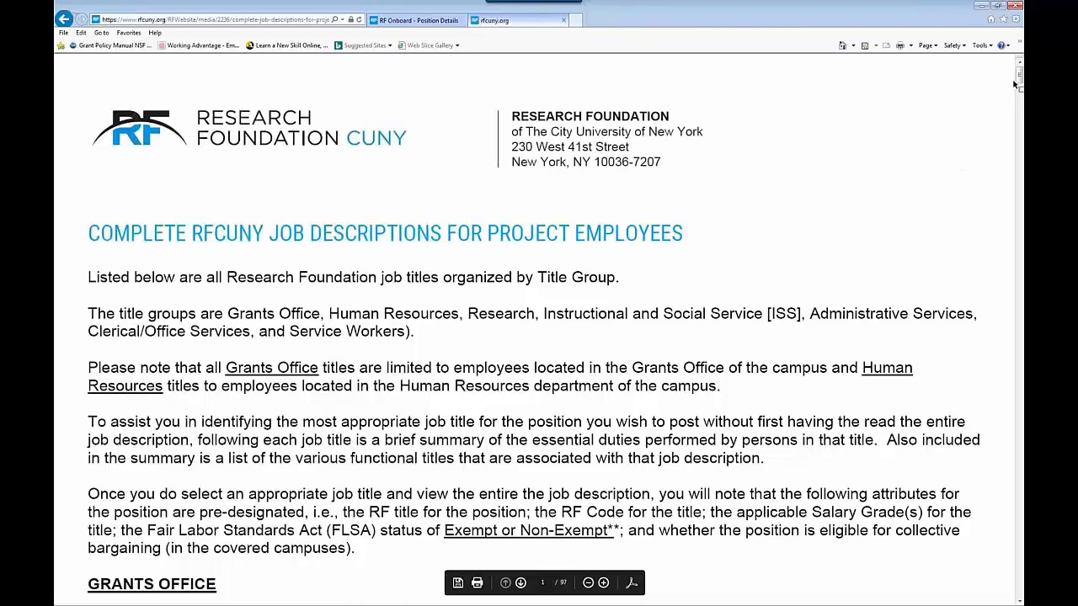
{"action": "left_click_drag", "start_coordinate": [1018, 79], "coordinate": [1013, 115]}
{"action": "scroll", "coordinate": [964, 174], "scroll_direction": "down", "scroll_amount": 6}
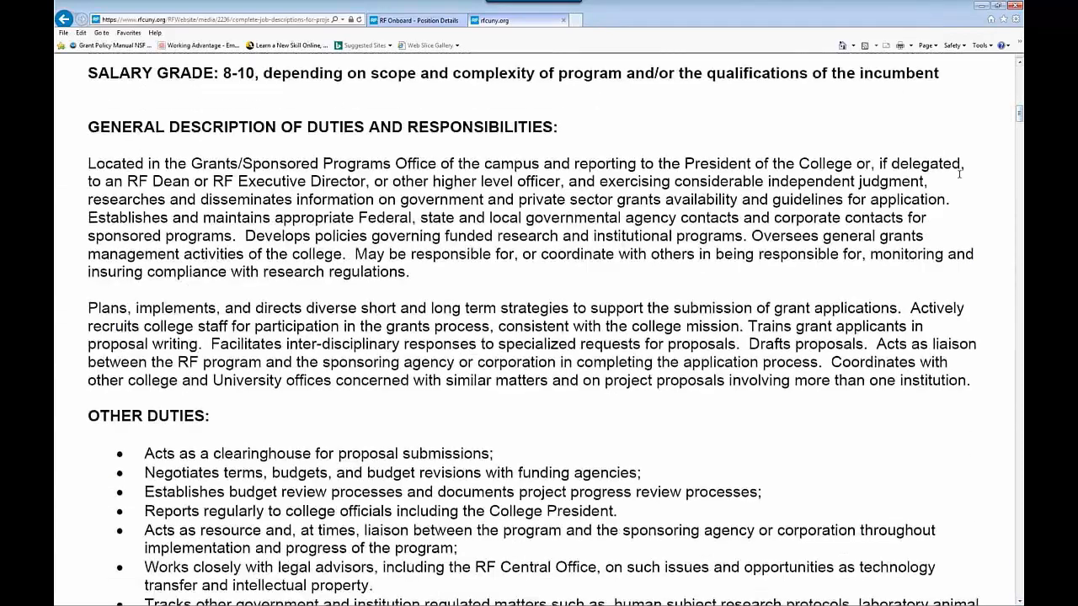
{"action": "scroll", "coordinate": [533, 329], "scroll_direction": "down", "scroll_amount": 6}
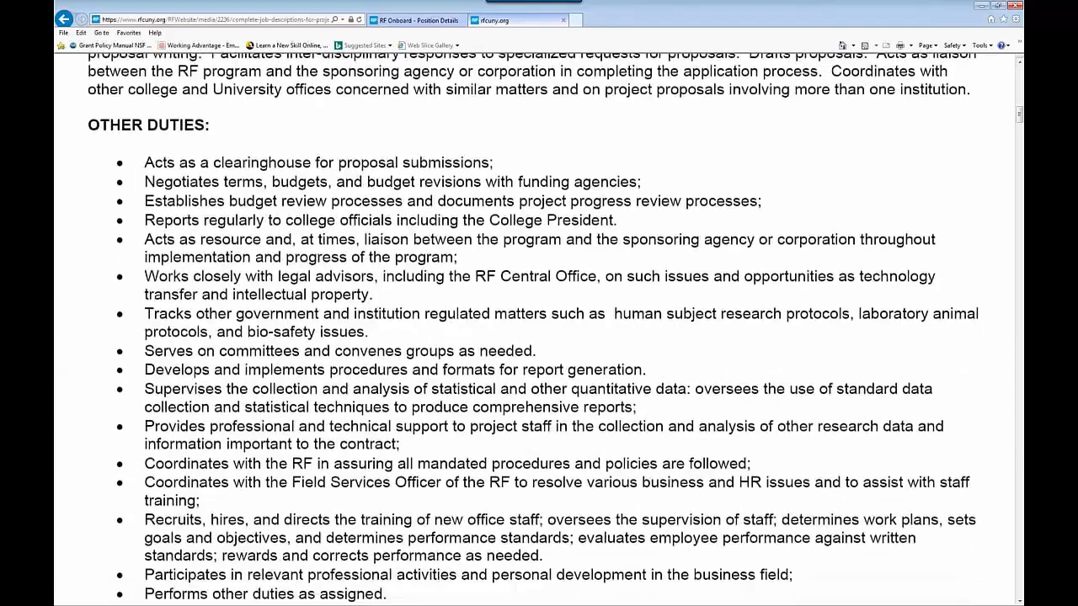
{"action": "scroll", "coordinate": [962, 176], "scroll_direction": "down", "scroll_amount": 6}
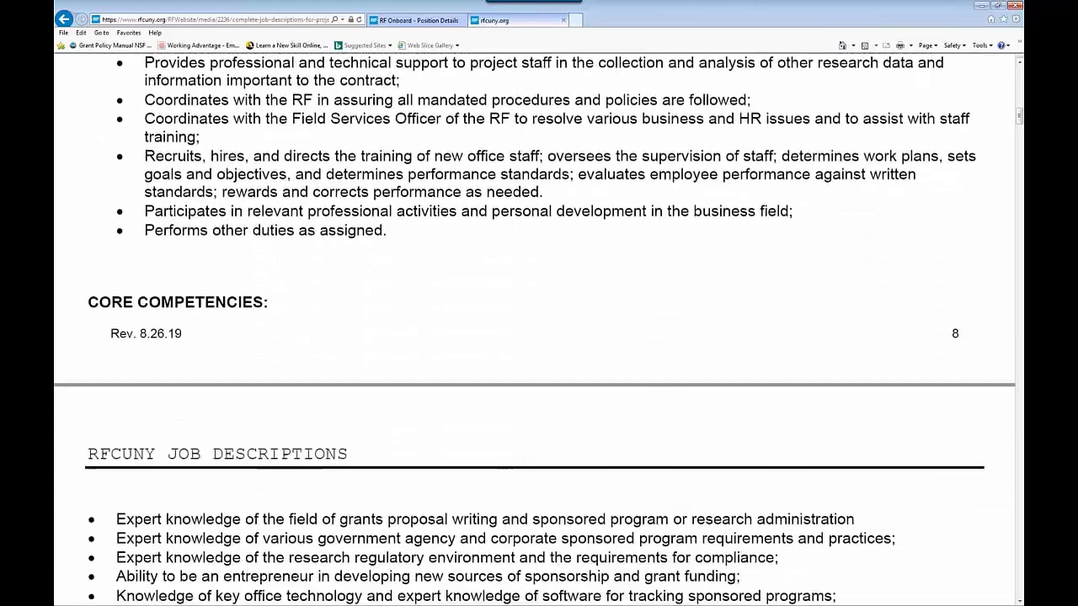
{"action": "scroll", "coordinate": [535, 330], "scroll_direction": "down", "scroll_amount": 6}
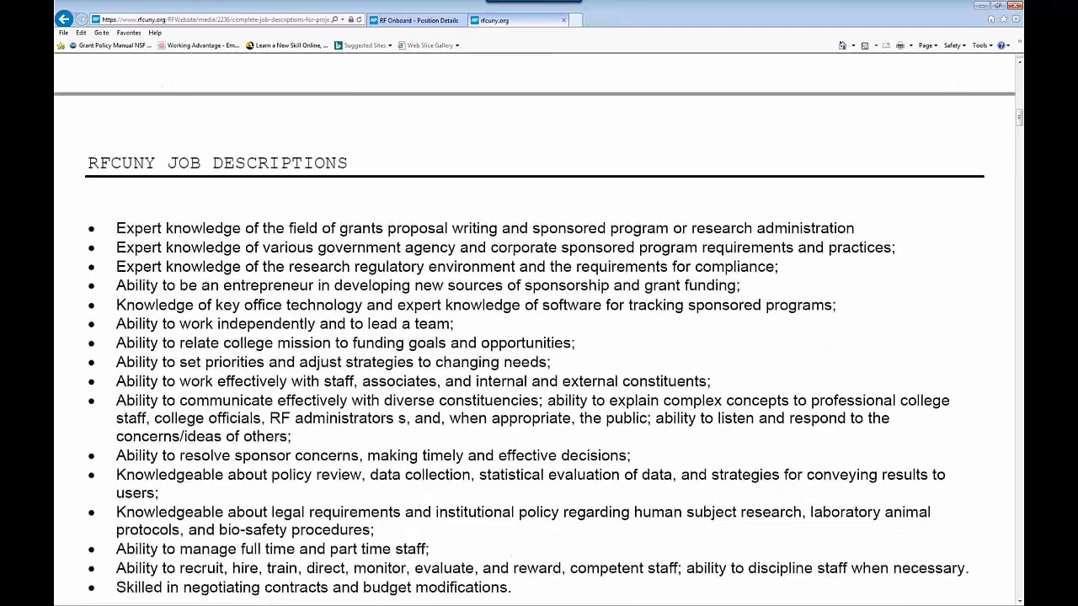
{"action": "scroll", "coordinate": [959, 175], "scroll_direction": "down", "scroll_amount": 7}
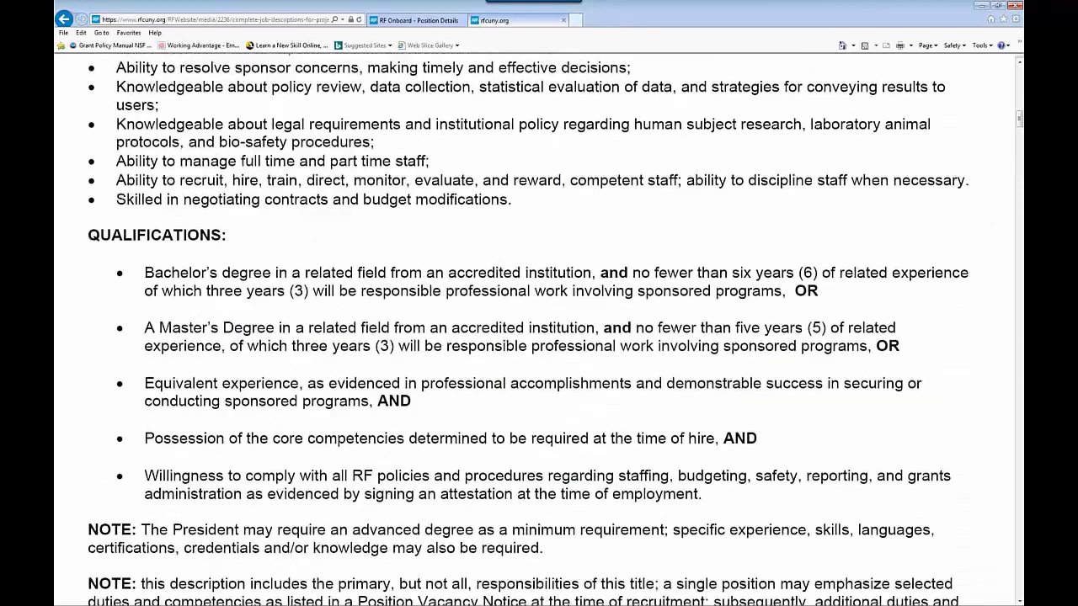
{"action": "scroll", "coordinate": [960, 177], "scroll_direction": "up", "scroll_amount": 1}
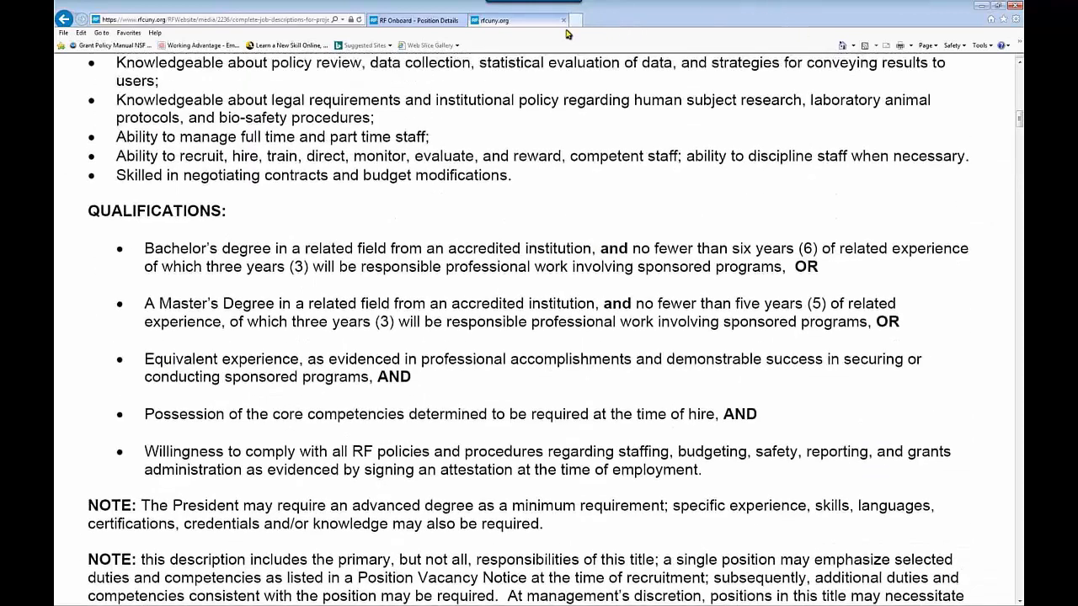
{"action": "left_click", "coordinate": [563, 19]}
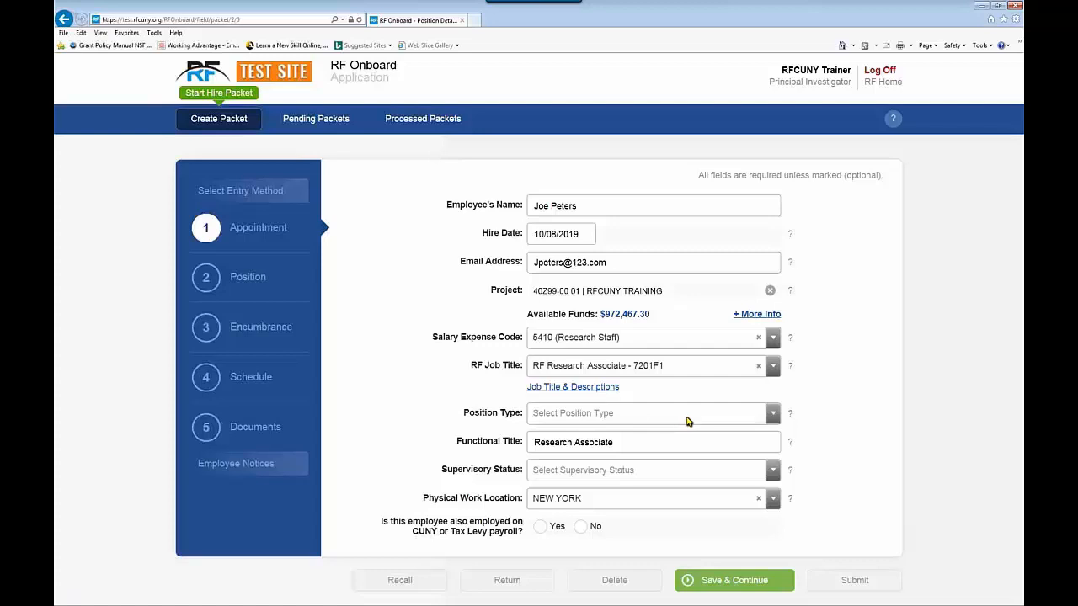
Step: Choose Regular from the Position Type list
{"action": "mouse_move", "coordinate": [789, 413]}
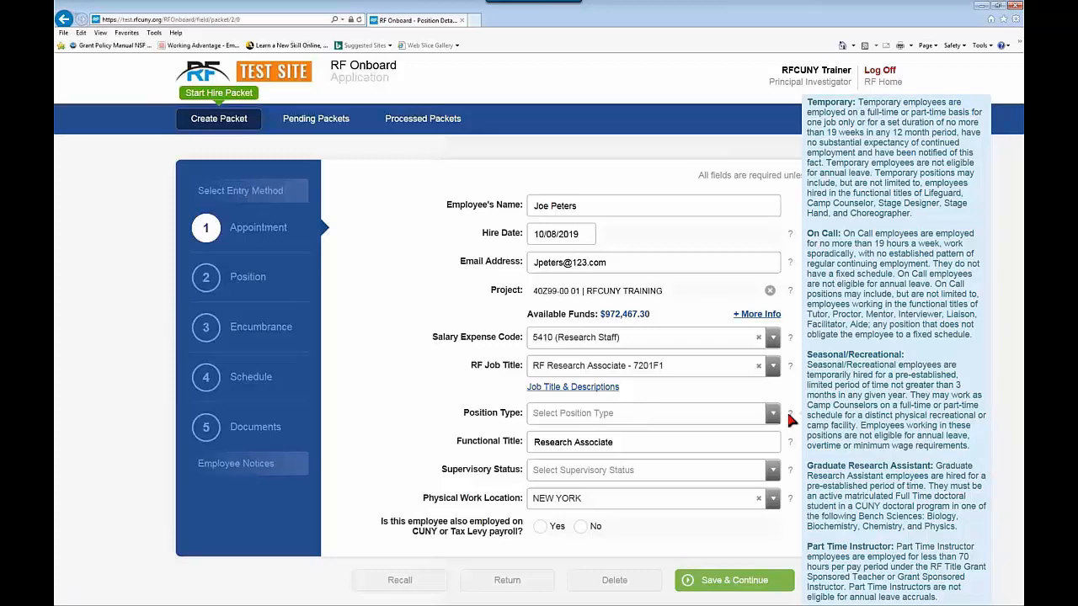
{"action": "left_click", "coordinate": [772, 413]}
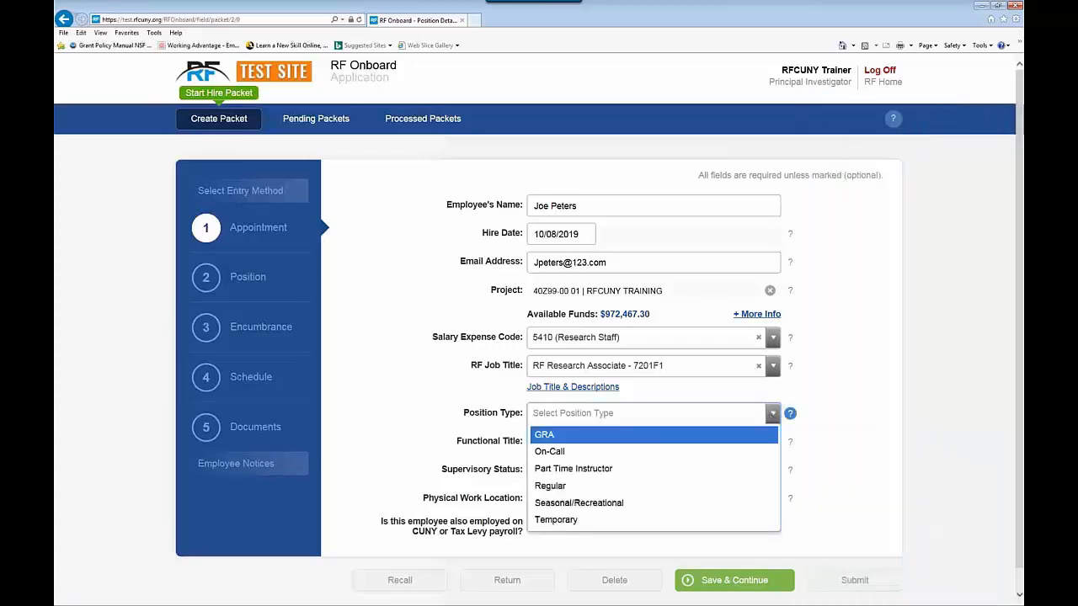
{"action": "left_click", "coordinate": [564, 486]}
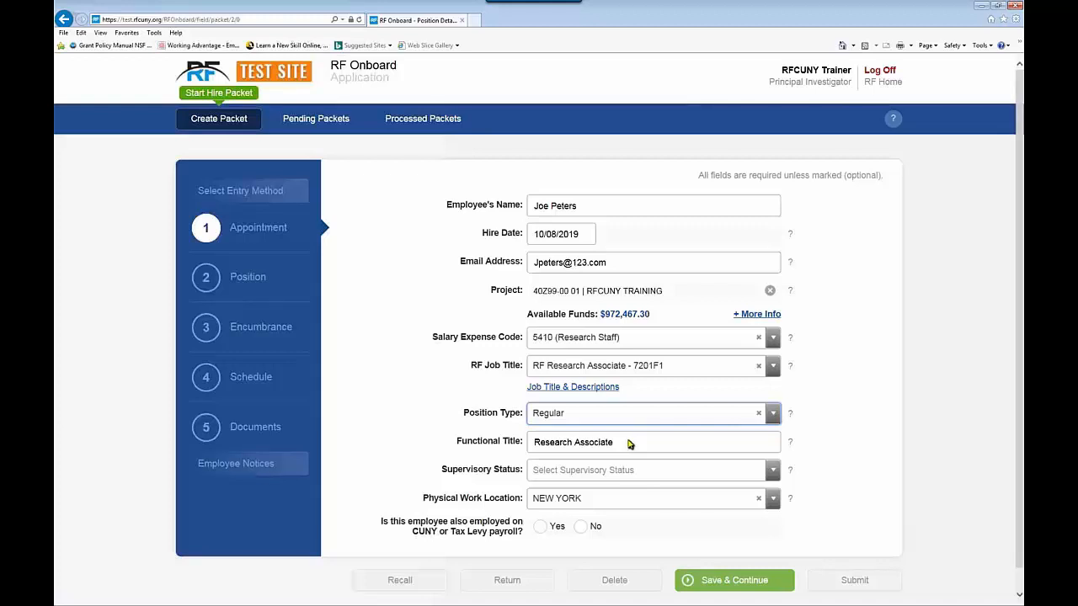
Step: Mark the position Non-Supervisory and keep NEW YORK as the physical work location
{"action": "left_click", "coordinate": [773, 474]}
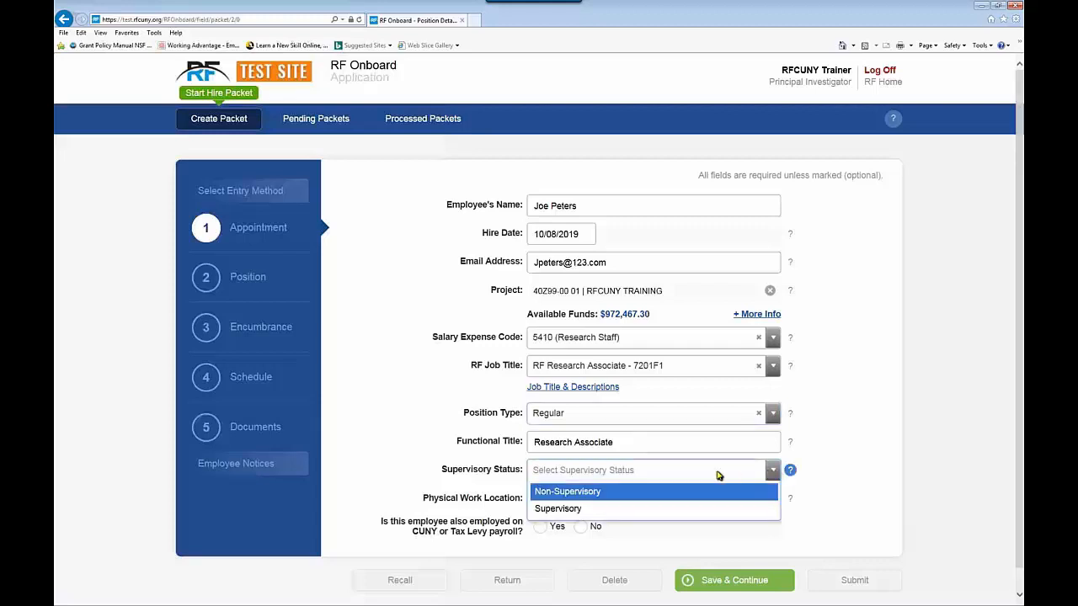
{"action": "left_click", "coordinate": [588, 495]}
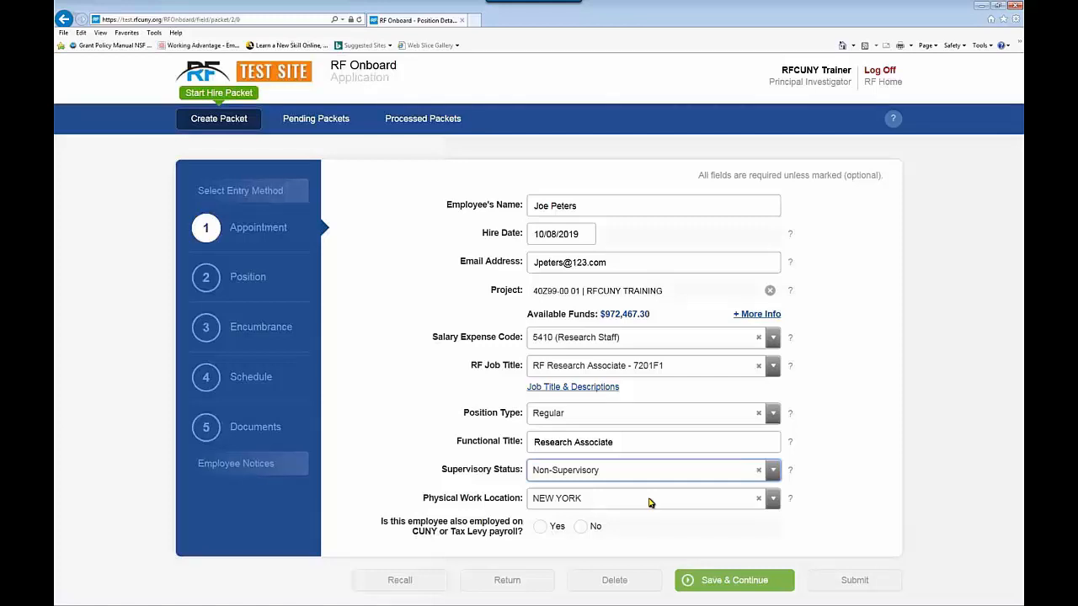
{"action": "left_click", "coordinate": [773, 500]}
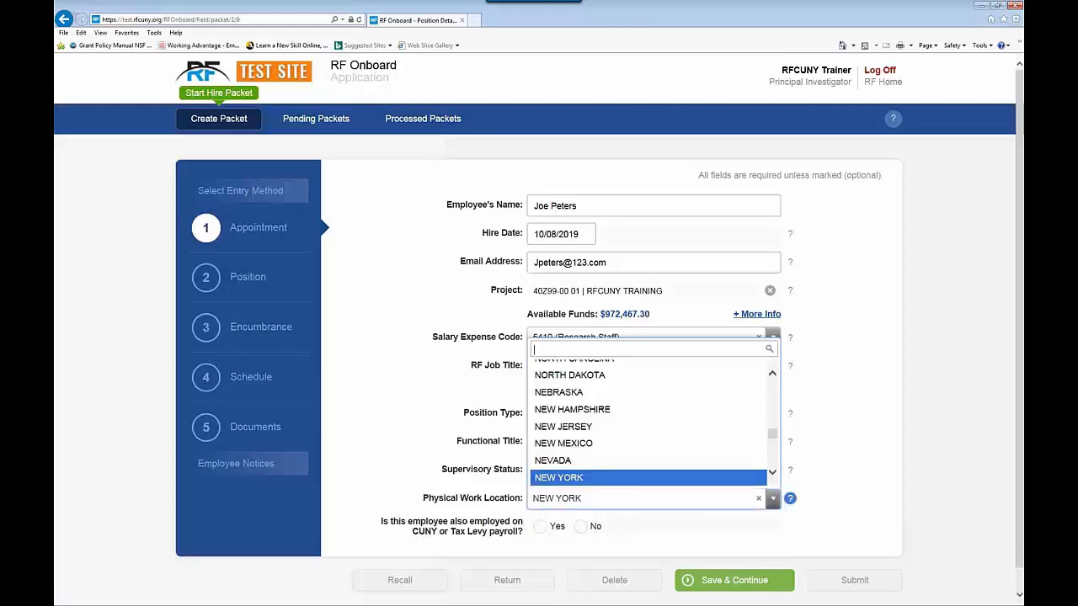
{"action": "left_click", "coordinate": [571, 477]}
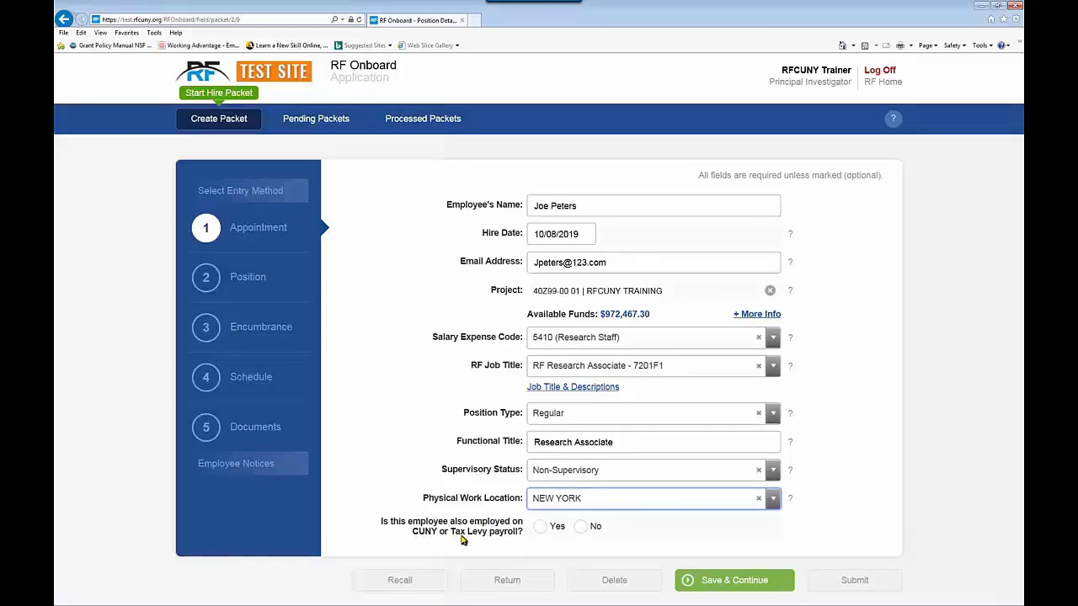
Step: Answer Yes to CUNY/Tax Levy payroll and save the Appointment step
{"action": "left_click", "coordinate": [540, 527]}
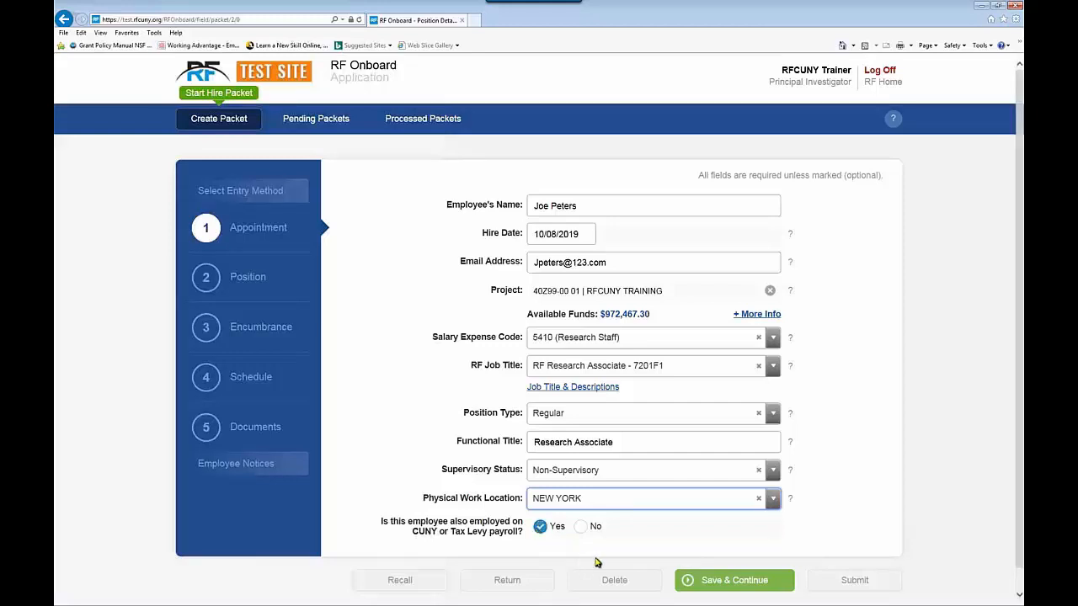
{"action": "left_click", "coordinate": [722, 582]}
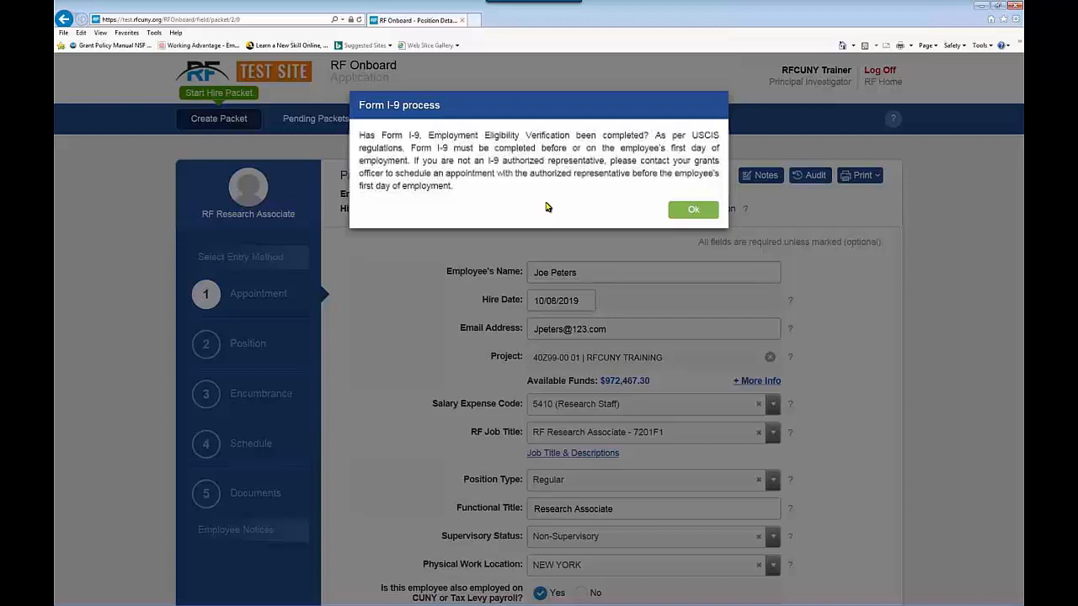
Step: Acknowledge the Form I-9 process reminder with Ok
{"action": "left_click", "coordinate": [693, 210]}
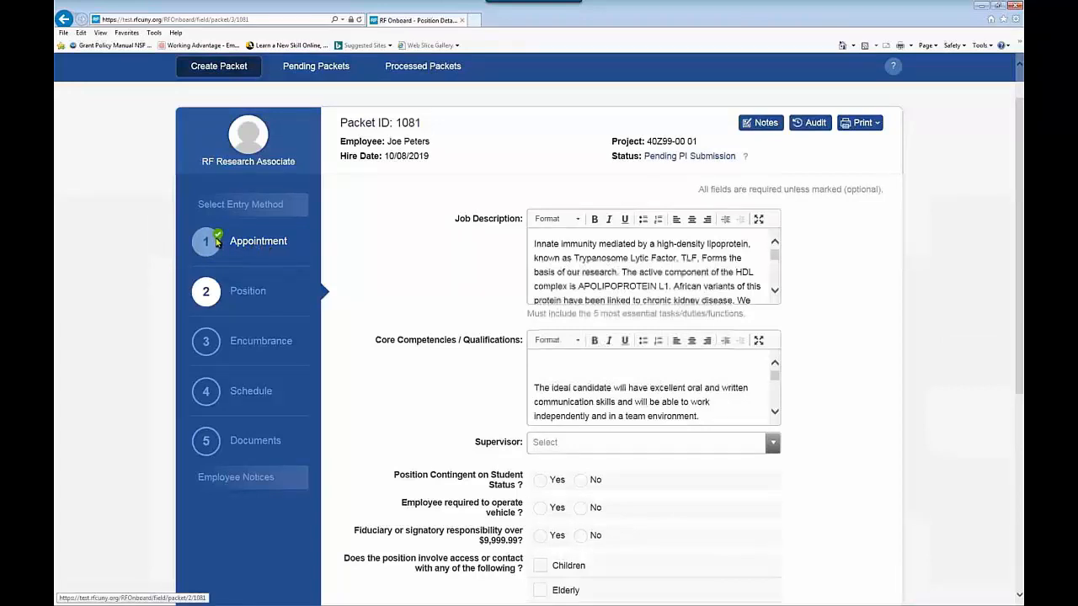
{"action": "left_click", "coordinate": [209, 301]}
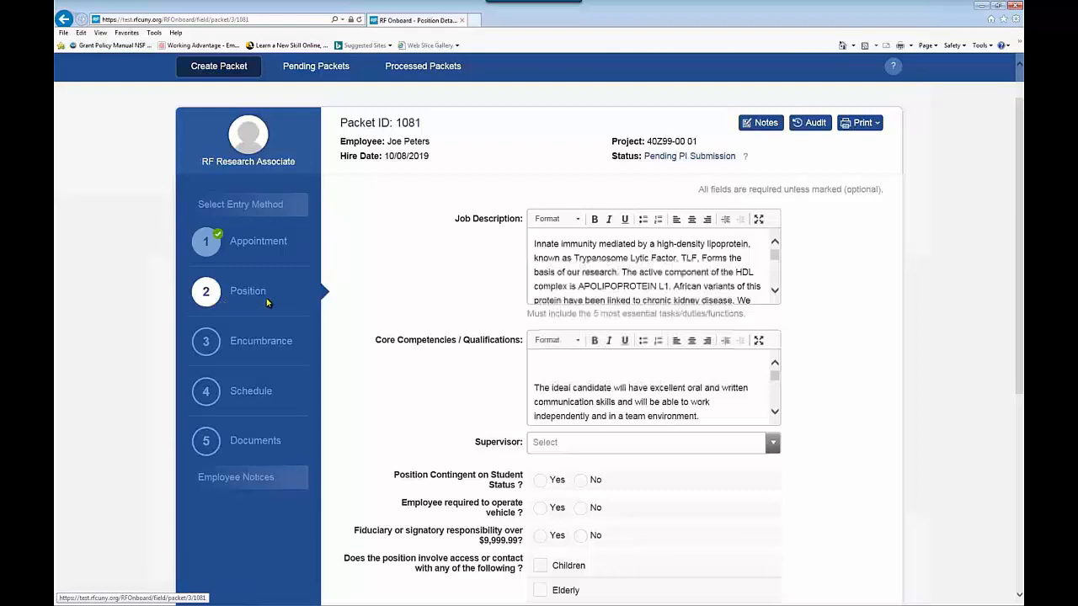
{"action": "left_click", "coordinate": [534, 368]}
{"action": "type", "text": "zzz"}
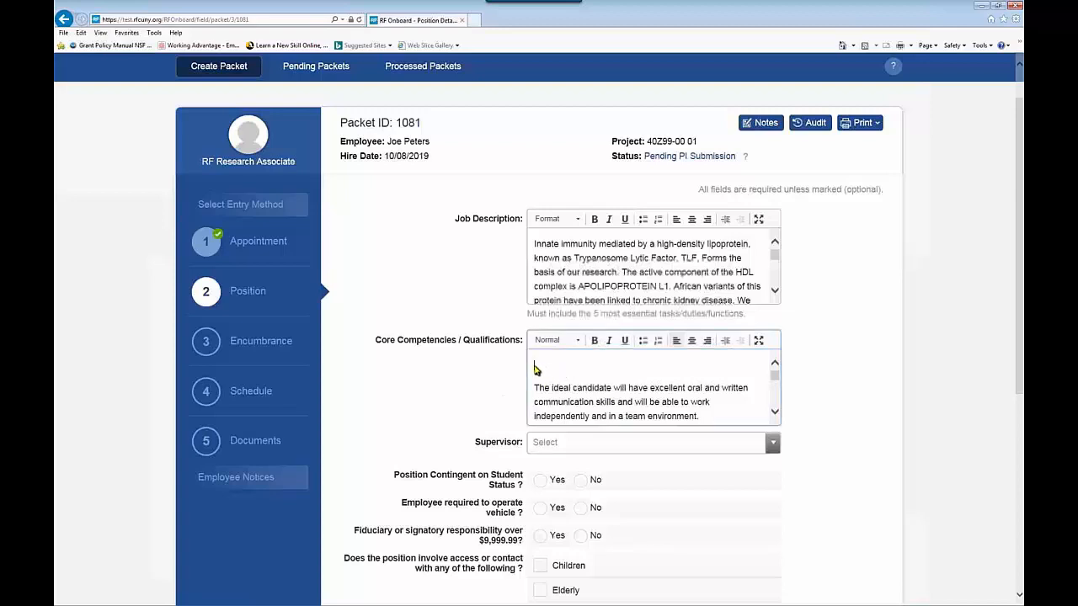
{"action": "type", "text": "zzzzz"}
{"action": "key", "text": "BackSpace"}
{"action": "key", "text": "BackSpace"}
{"action": "key", "text": "BackSpace"}
{"action": "key", "text": "BackSpace"}
{"action": "key", "text": "BackSpace"}
{"action": "key", "text": "BackSpace"}
{"action": "key", "text": "BackSpace"}
{"action": "key", "text": "BackSpace"}
{"action": "scroll", "coordinate": [883, 375], "scroll_direction": "down", "scroll_amount": 3}
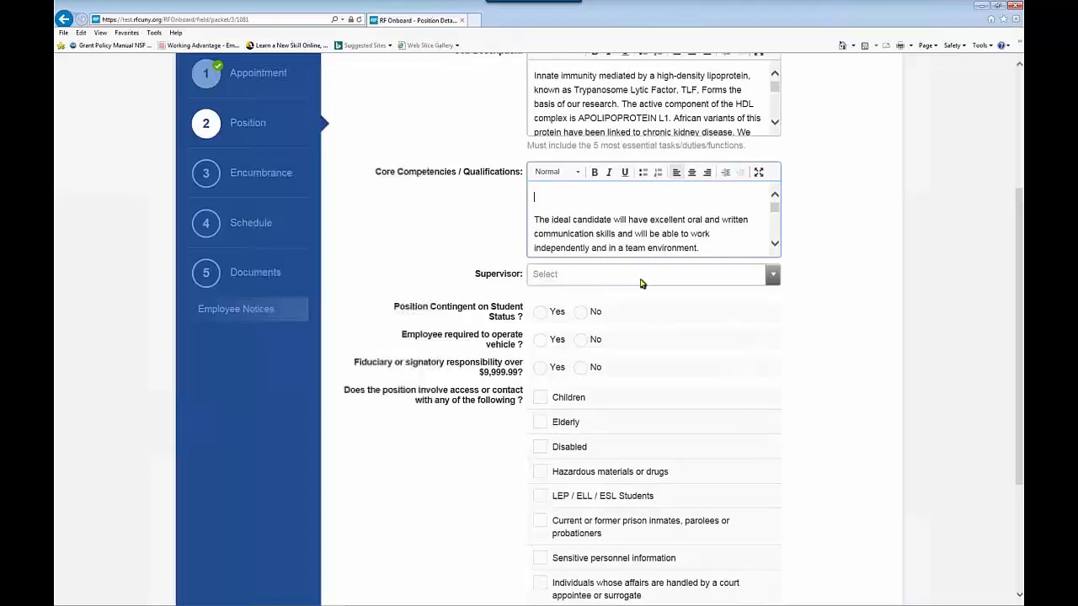
Step: Assign an existing Research Manager supervisor instead of adding a new one
{"action": "left_click", "coordinate": [770, 277]}
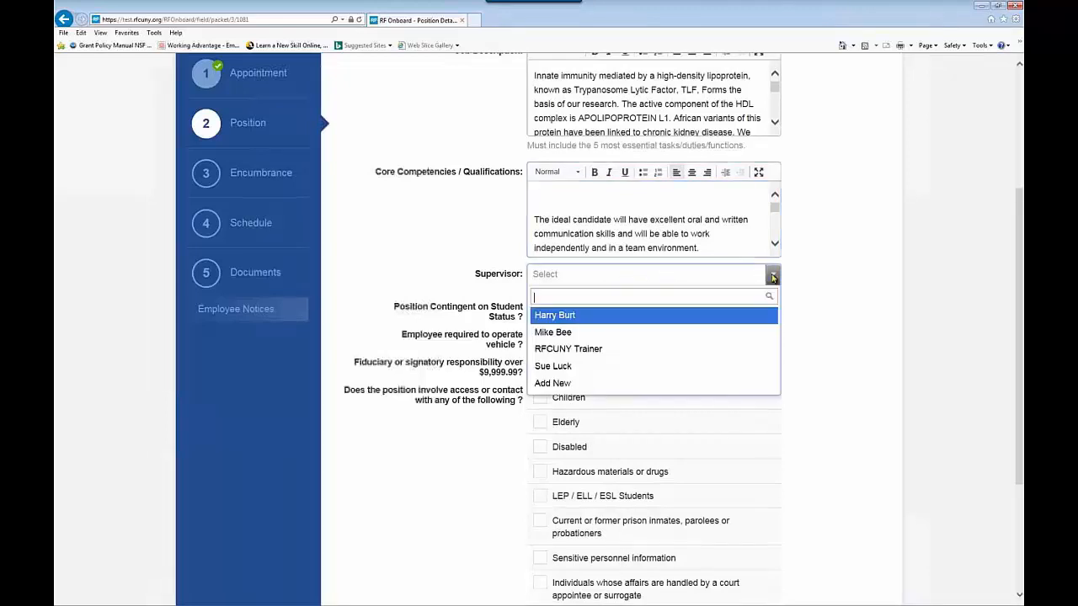
{"action": "left_click", "coordinate": [564, 387]}
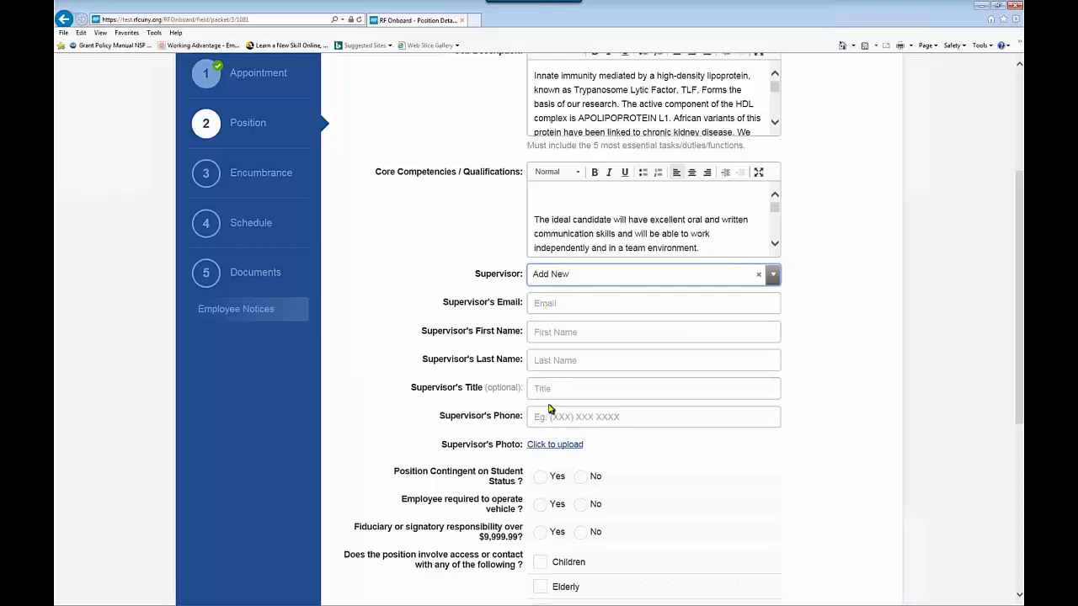
{"action": "left_click", "coordinate": [773, 274]}
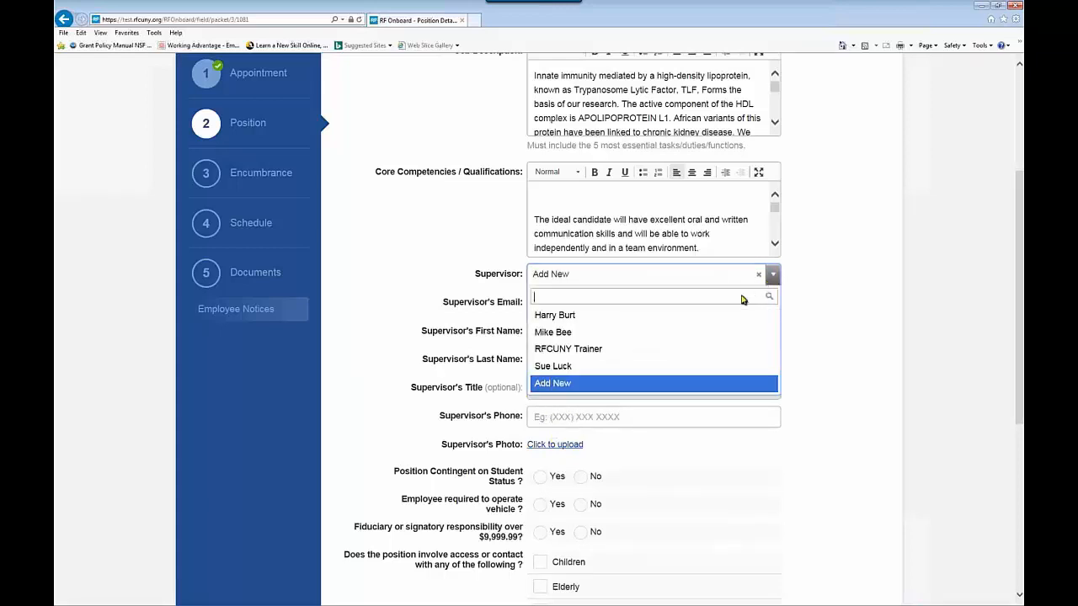
{"action": "left_click", "coordinate": [560, 333]}
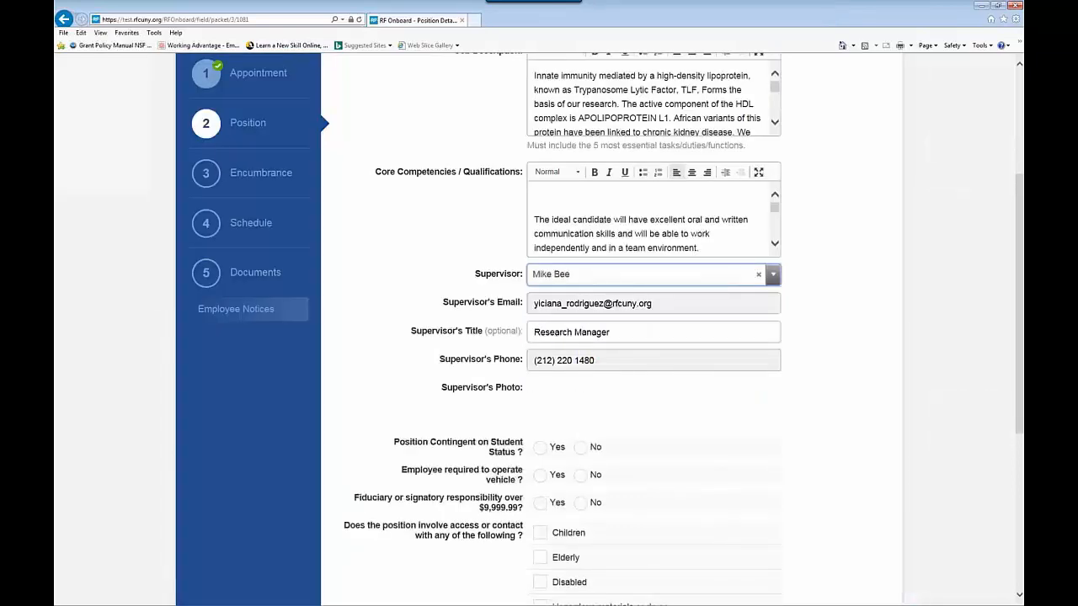
Step: Answer No to the position being contingent on student status
{"action": "scroll", "coordinate": [615, 387], "scroll_direction": "down", "scroll_amount": 1}
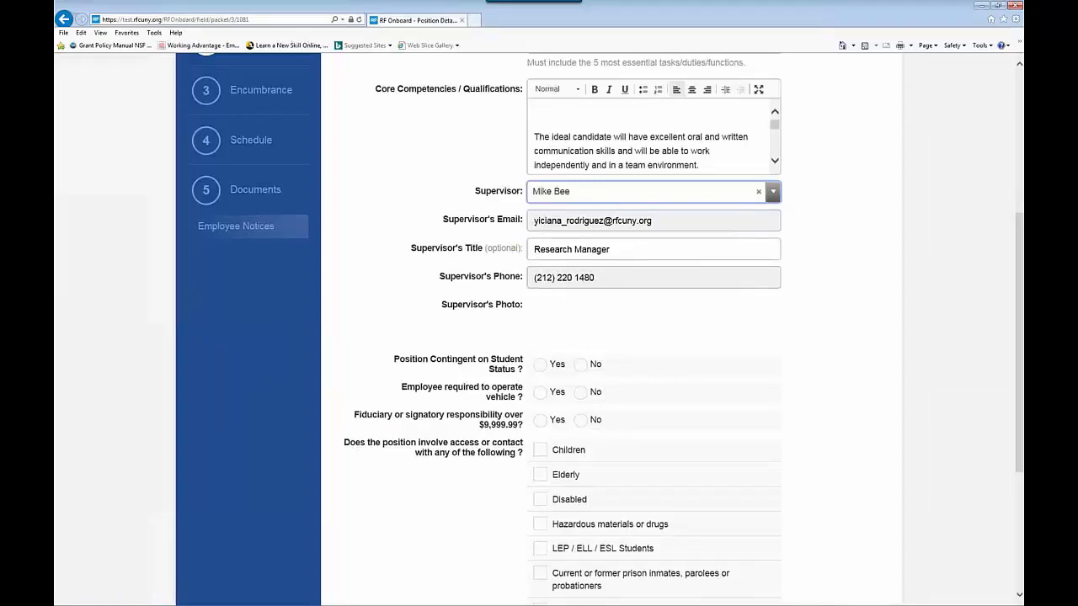
{"action": "scroll", "coordinate": [590, 333], "scroll_direction": "down", "scroll_amount": 1}
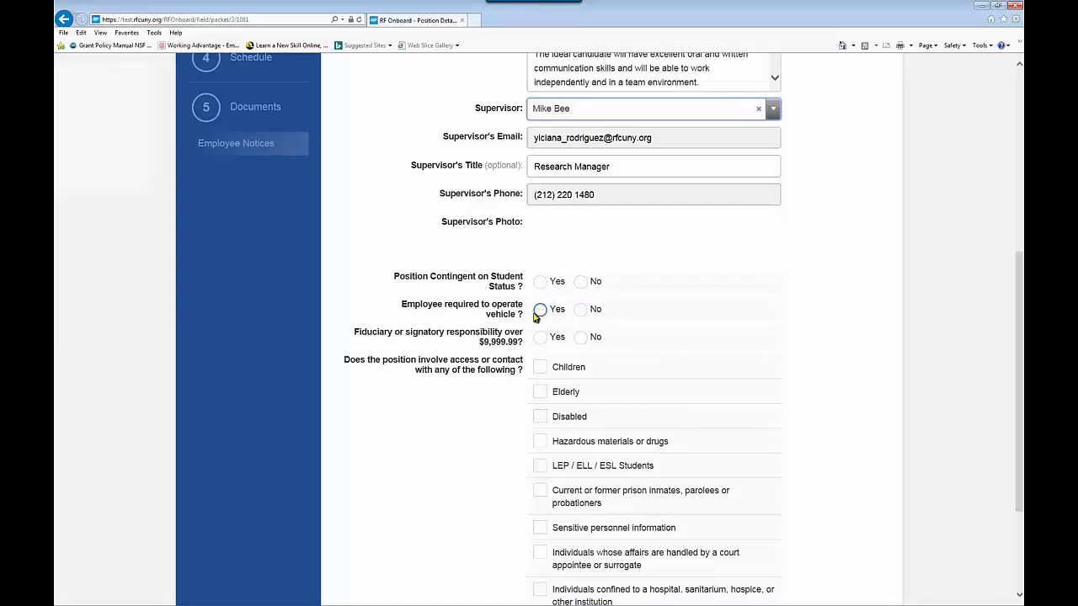
{"action": "left_click", "coordinate": [581, 283]}
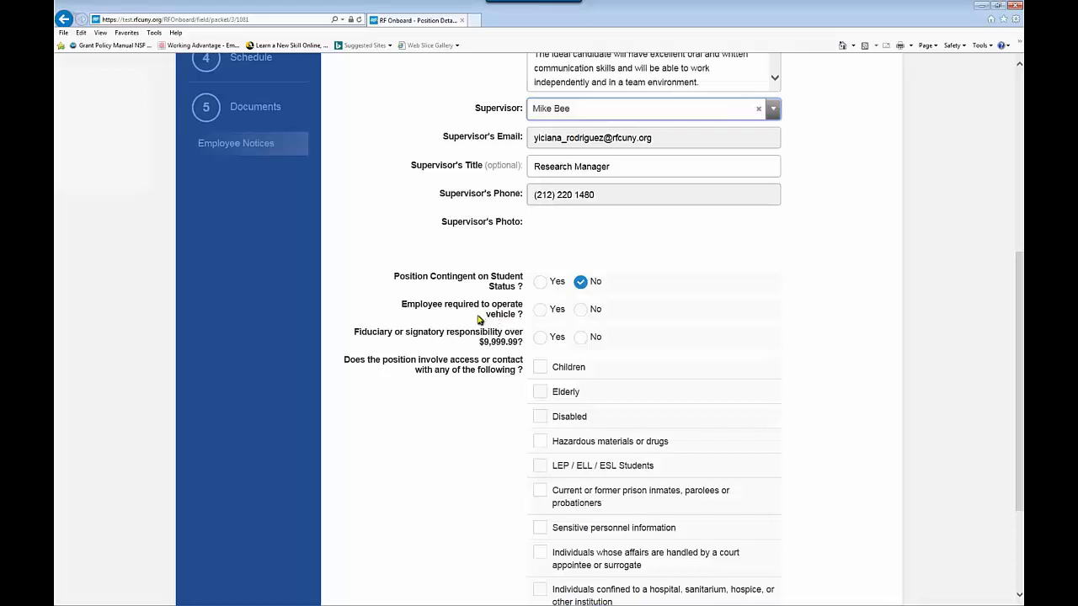
Step: Answer No to vehicle operation and fiduciary responsibility, and check 'None of the above apply'
{"action": "left_click", "coordinate": [582, 311]}
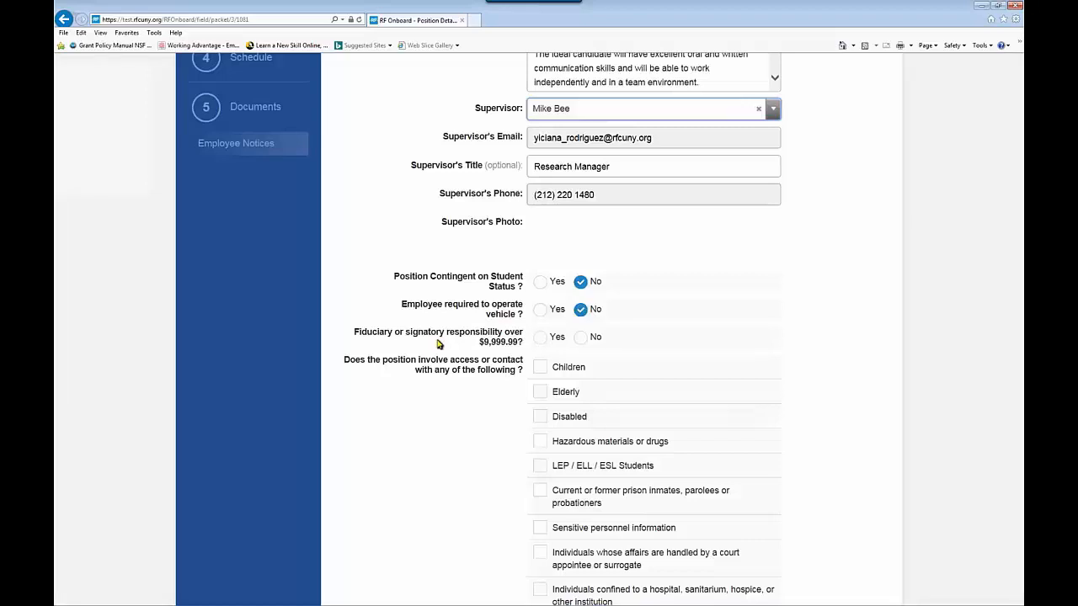
{"action": "left_click", "coordinate": [580, 338]}
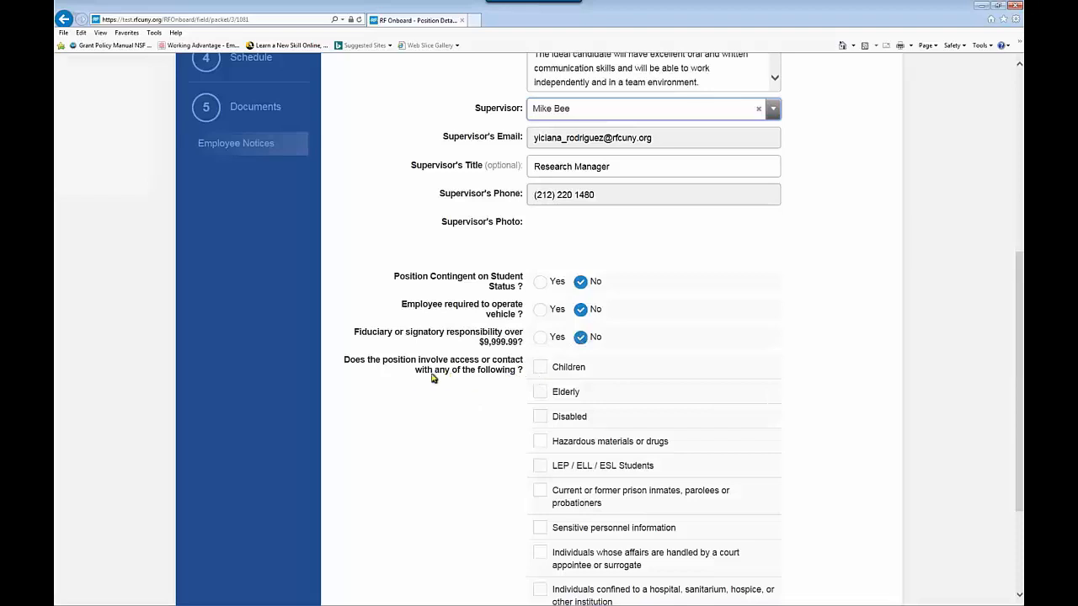
{"action": "scroll", "coordinate": [513, 385], "scroll_direction": "down", "scroll_amount": 3}
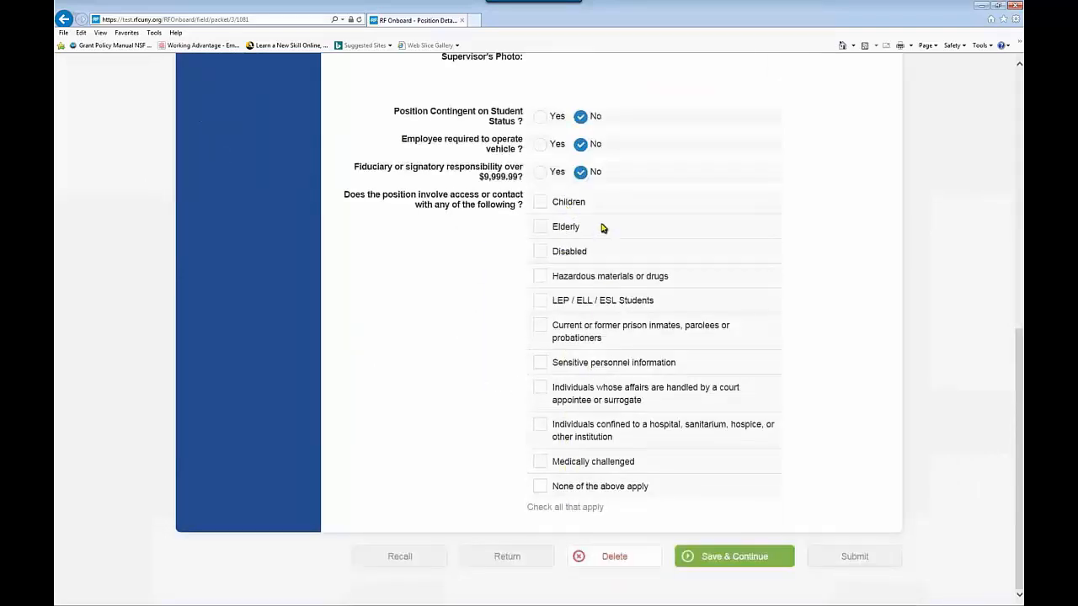
{"action": "left_click", "coordinate": [540, 488]}
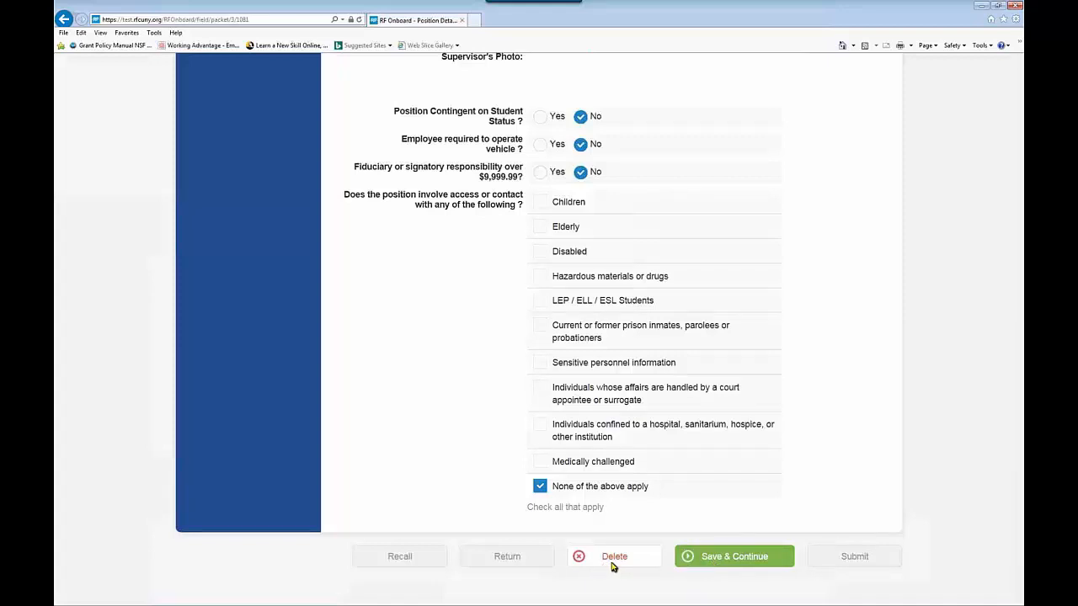
Step: Save the position details and calculate encumbrance Using Hours Per Period
{"action": "left_click", "coordinate": [719, 561]}
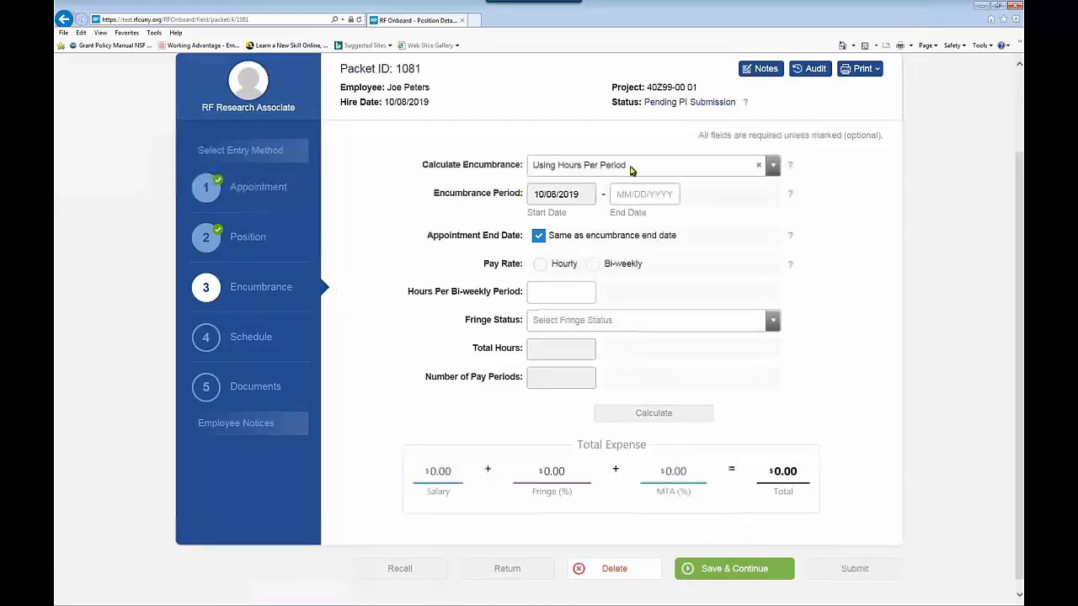
{"action": "left_click", "coordinate": [773, 168]}
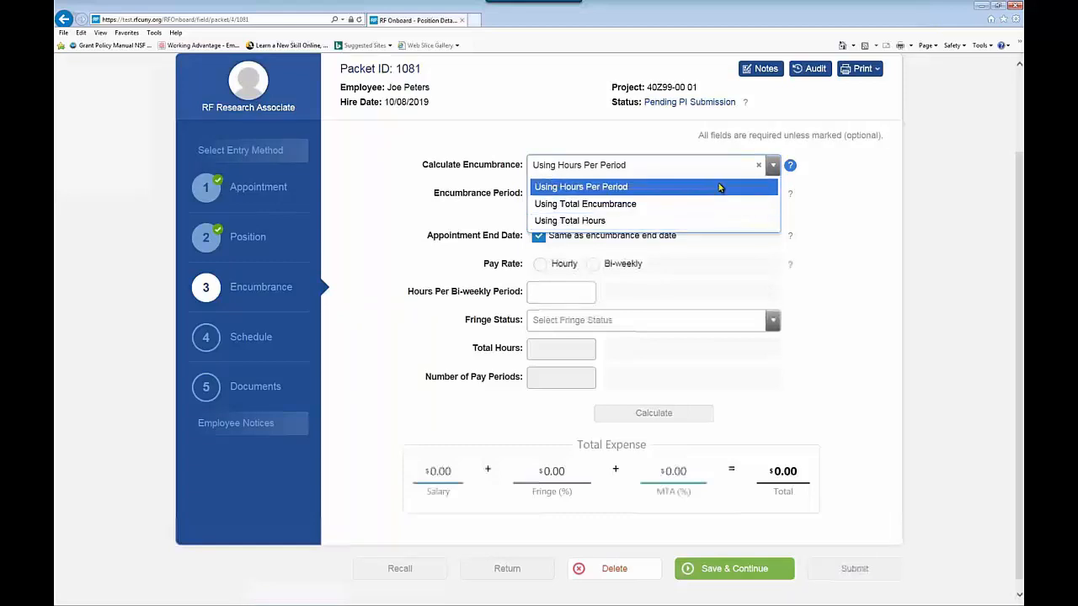
{"action": "left_click", "coordinate": [790, 165]}
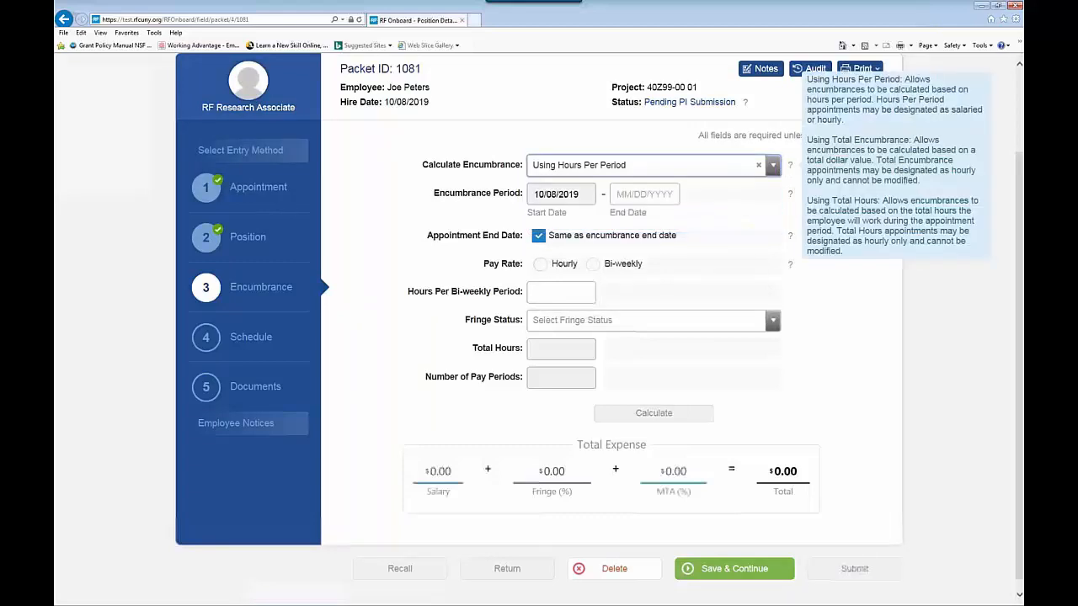
{"action": "left_click", "coordinate": [775, 167]}
{"action": "left_click", "coordinate": [618, 186]}
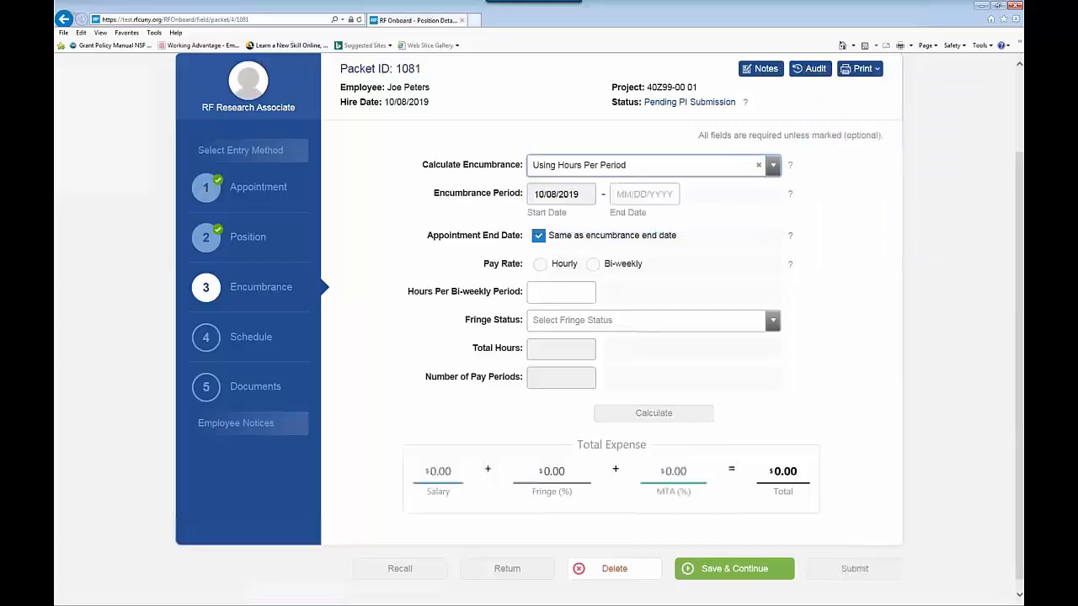
Step: Set the encumbrance end date to 12/31/2019
{"action": "left_click", "coordinate": [631, 195]}
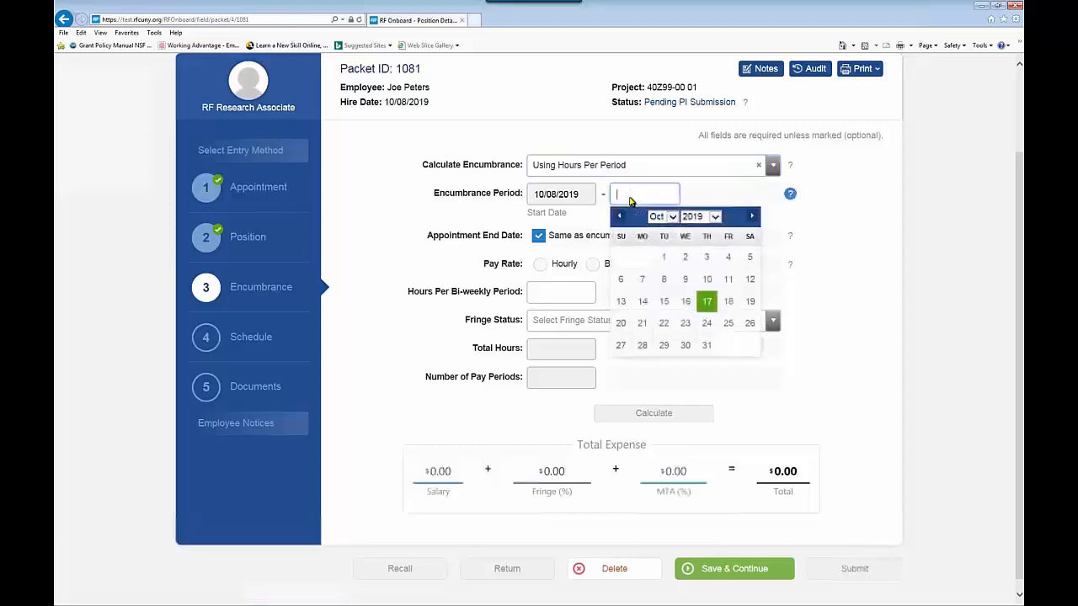
{"action": "left_click", "coordinate": [672, 218]}
{"action": "left_click", "coordinate": [675, 239]}
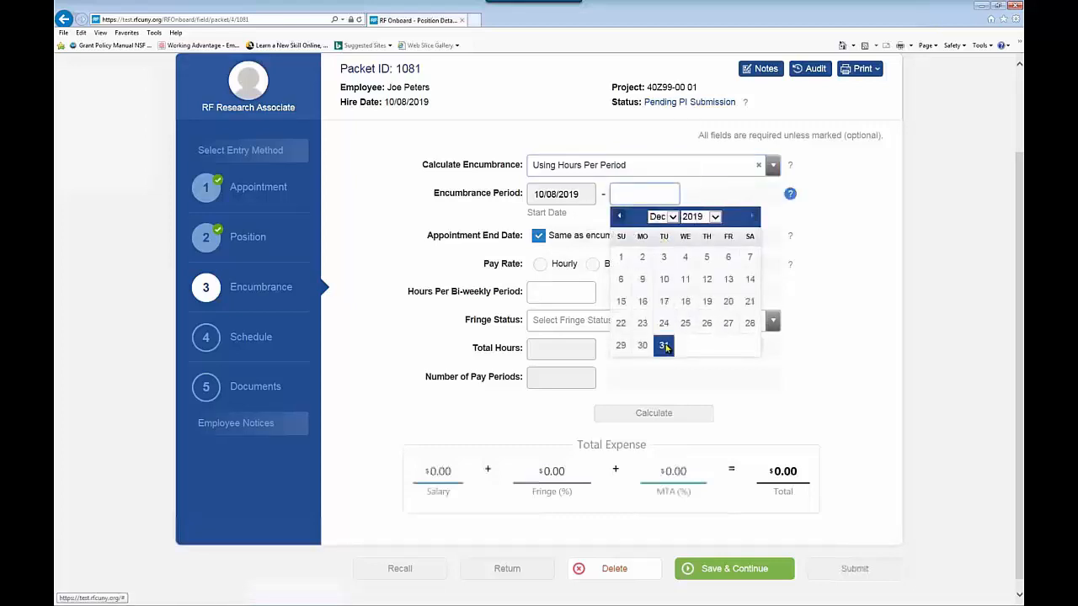
{"action": "left_click", "coordinate": [664, 347]}
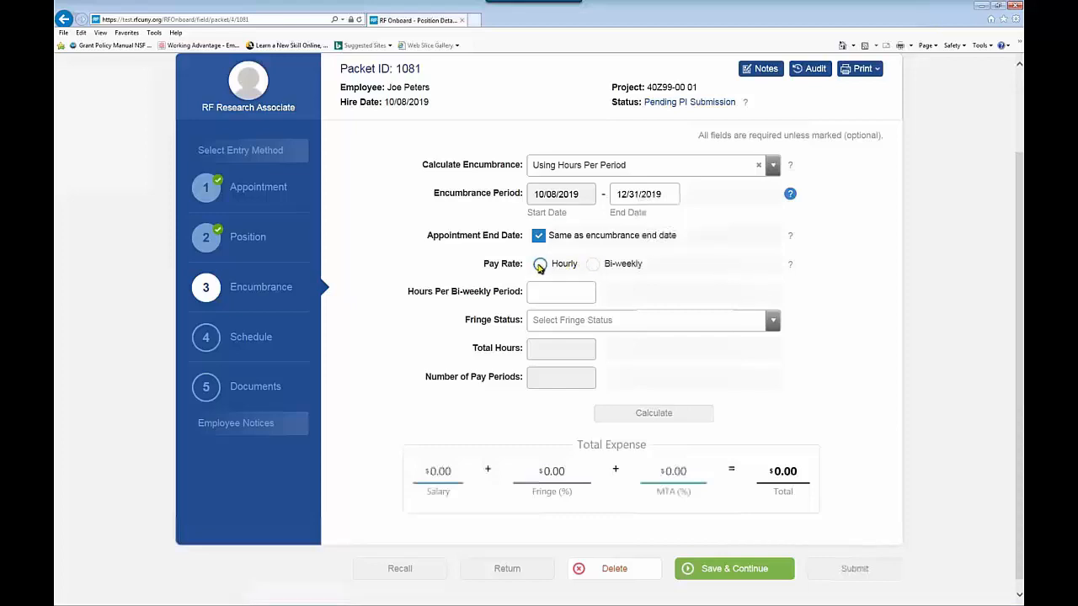
Step: Enter an hourly rate of 20, 10 hours per bi-weekly period, and fringe status Part Time B
{"action": "left_click", "coordinate": [540, 266]}
{"action": "left_click", "coordinate": [657, 268]}
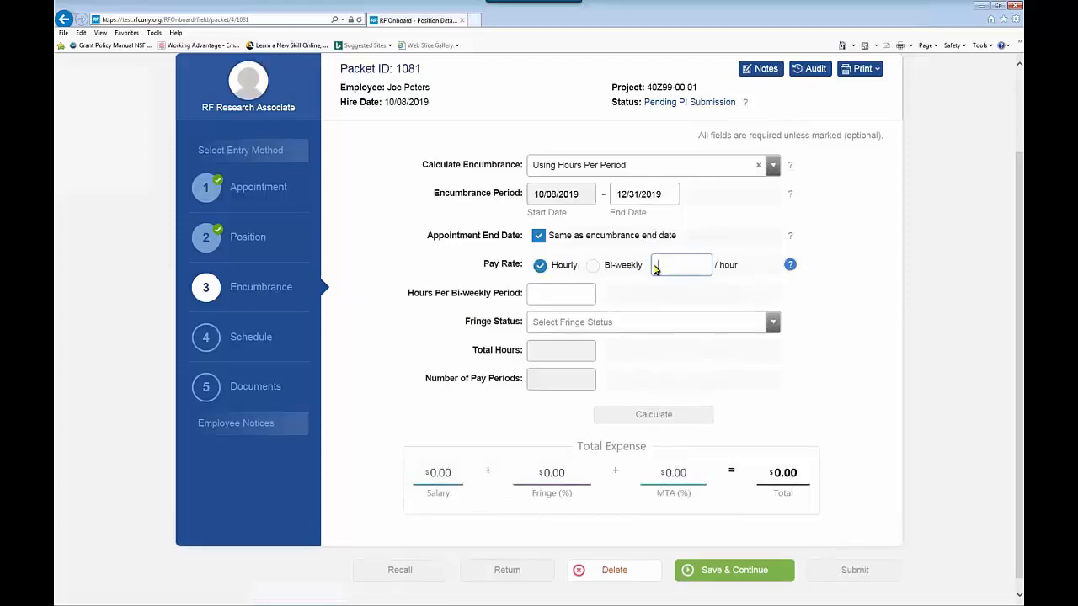
{"action": "type", "text": "20"}
{"action": "left_click", "coordinate": [544, 298]}
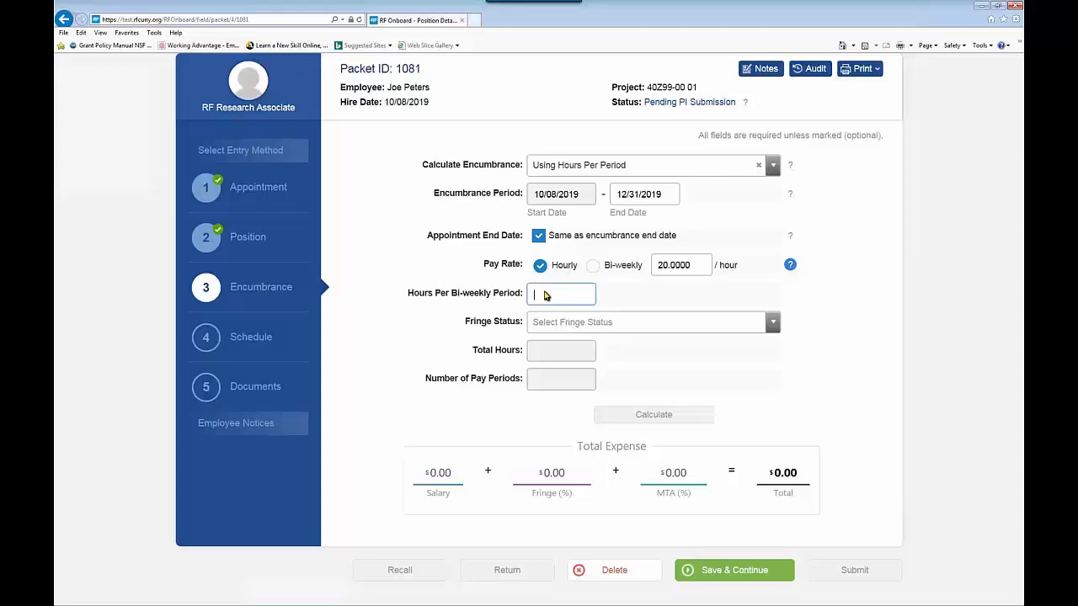
{"action": "type", "text": "10"}
{"action": "left_click", "coordinate": [772, 325]}
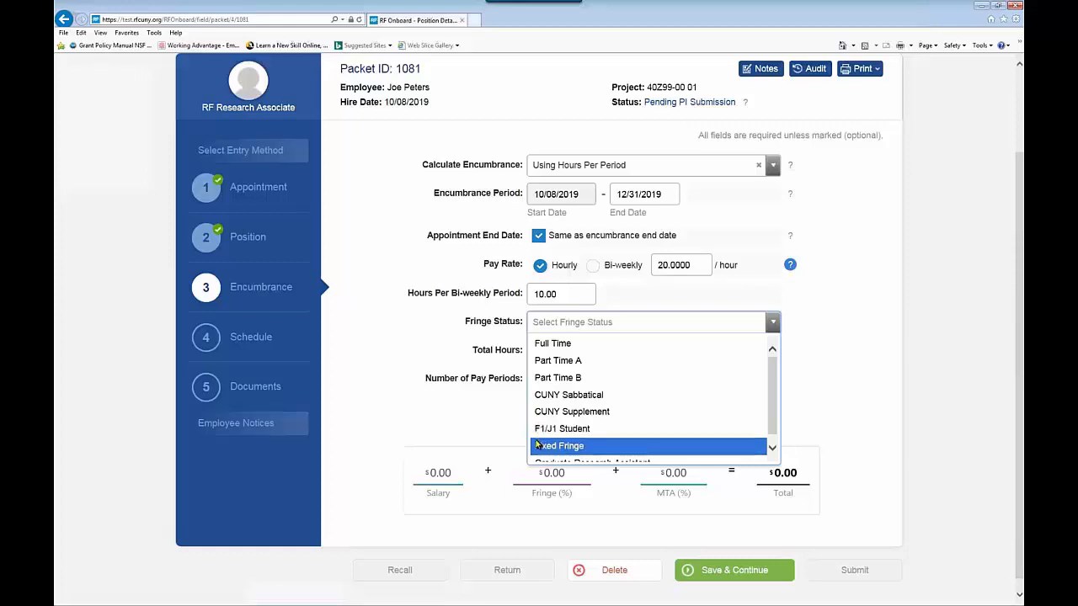
{"action": "left_click", "coordinate": [570, 379]}
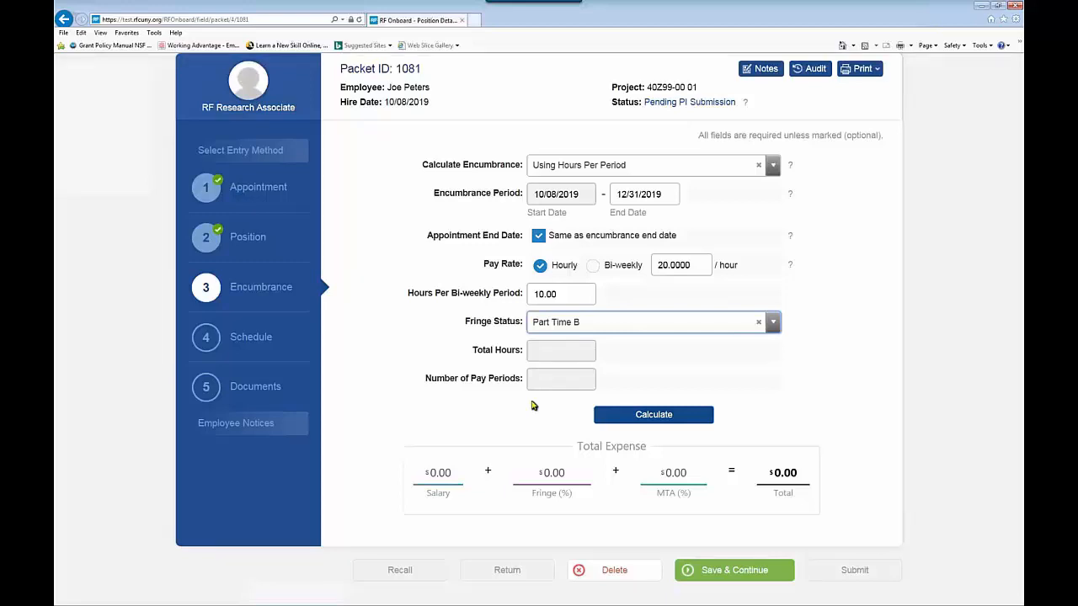
Step: Calculate the encumbrance and review the 61.00 hours, 6.10 periods and $1,321.75 total
{"action": "left_click", "coordinate": [663, 419]}
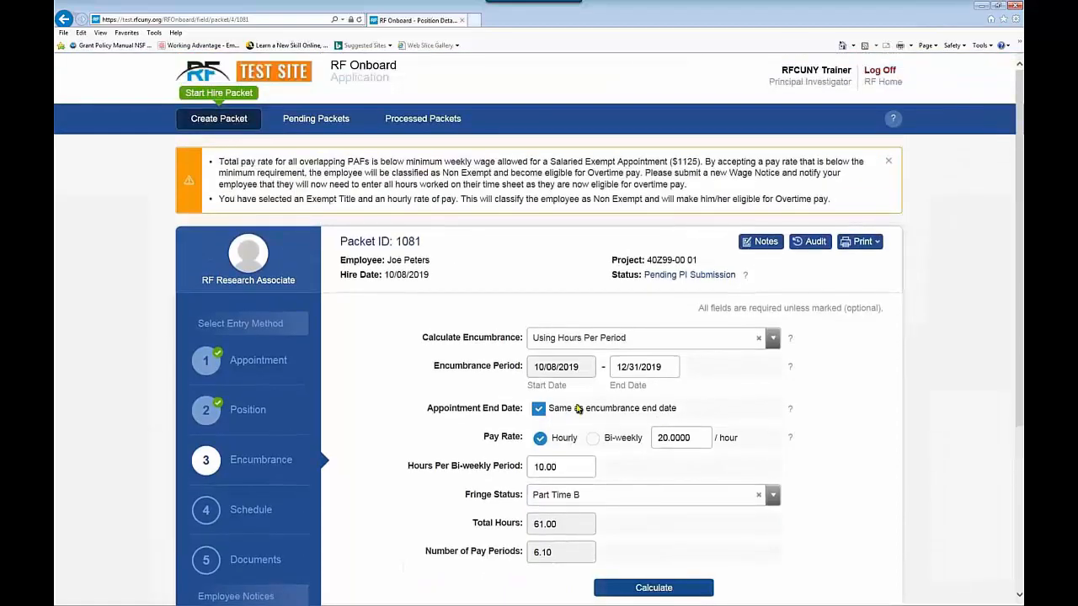
{"action": "scroll", "coordinate": [449, 384], "scroll_direction": "down", "scroll_amount": 3}
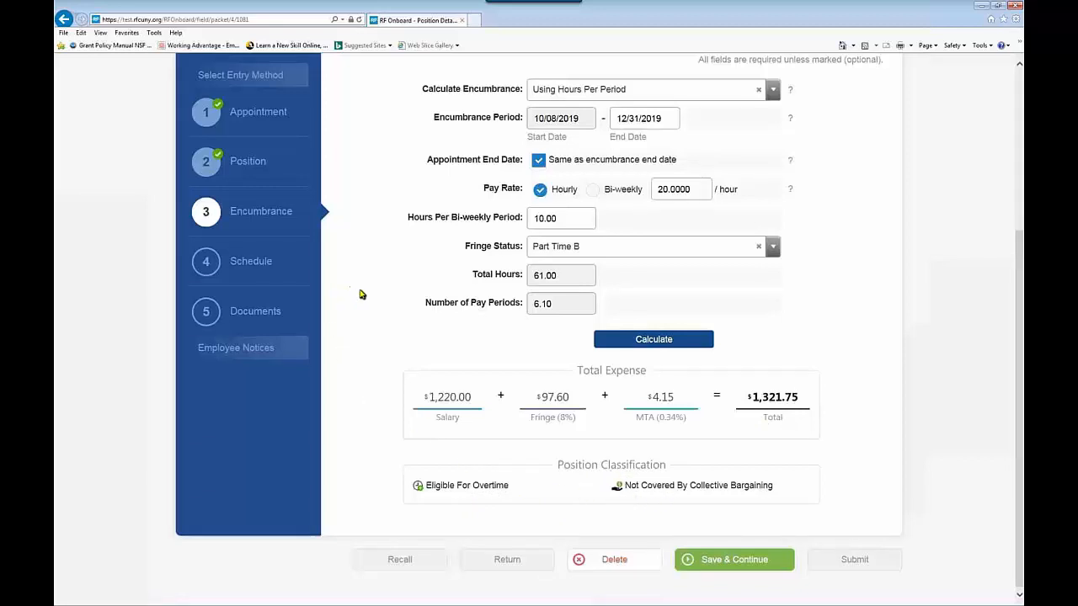
{"action": "scroll", "coordinate": [362, 293], "scroll_direction": "up", "scroll_amount": 3}
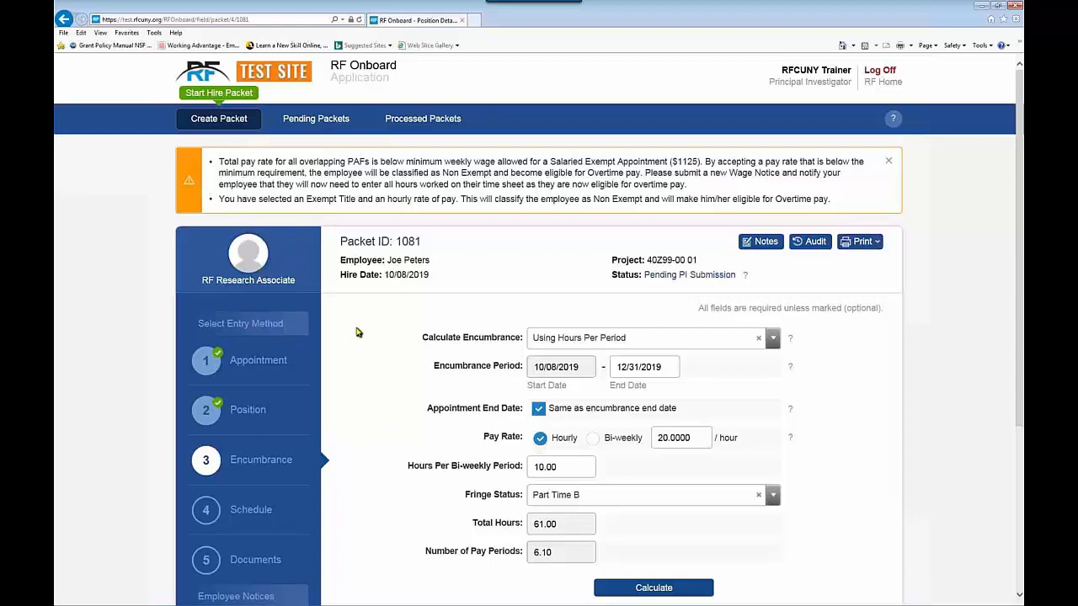
{"action": "scroll", "coordinate": [358, 333], "scroll_direction": "down", "scroll_amount": 2}
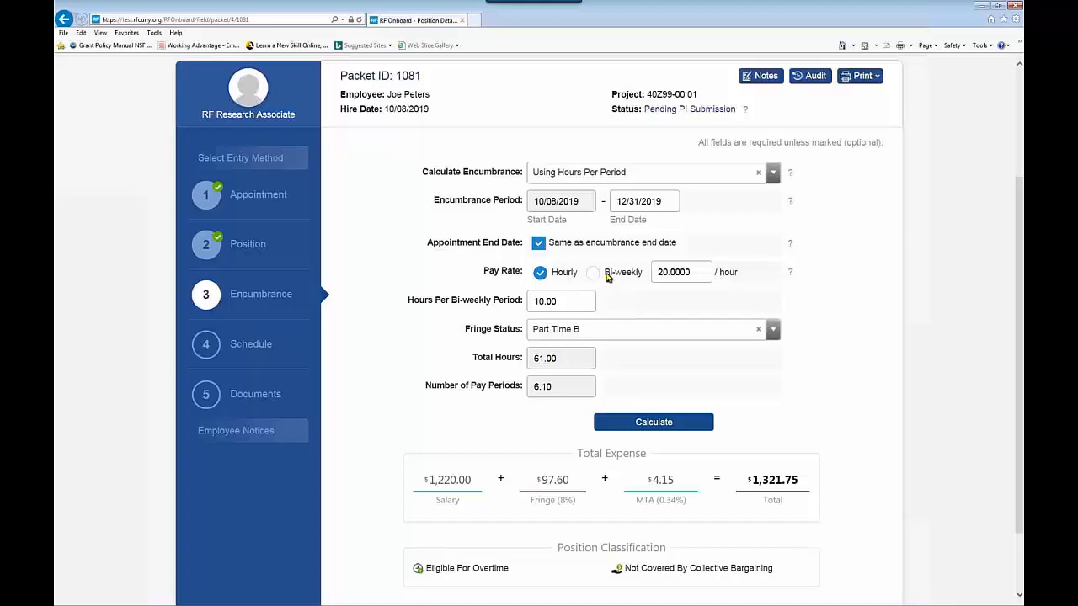
Step: Set a bi-weekly pay rate of 4000 and recalculate to $26,434.96, exempt from overtime
{"action": "left_click", "coordinate": [593, 273]}
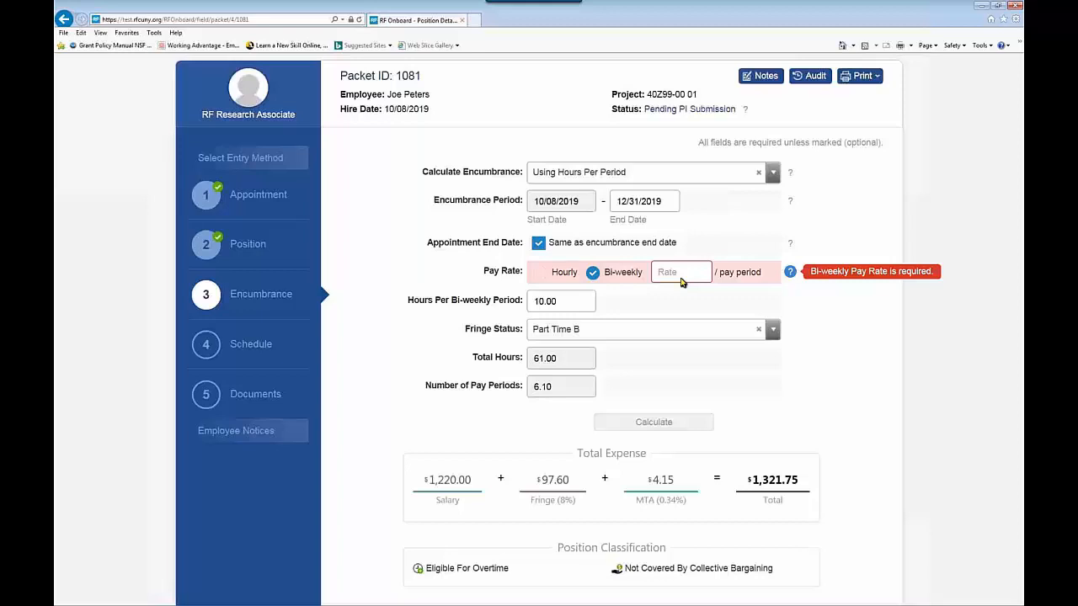
{"action": "left_click", "coordinate": [671, 278]}
{"action": "type", "text": "4000"}
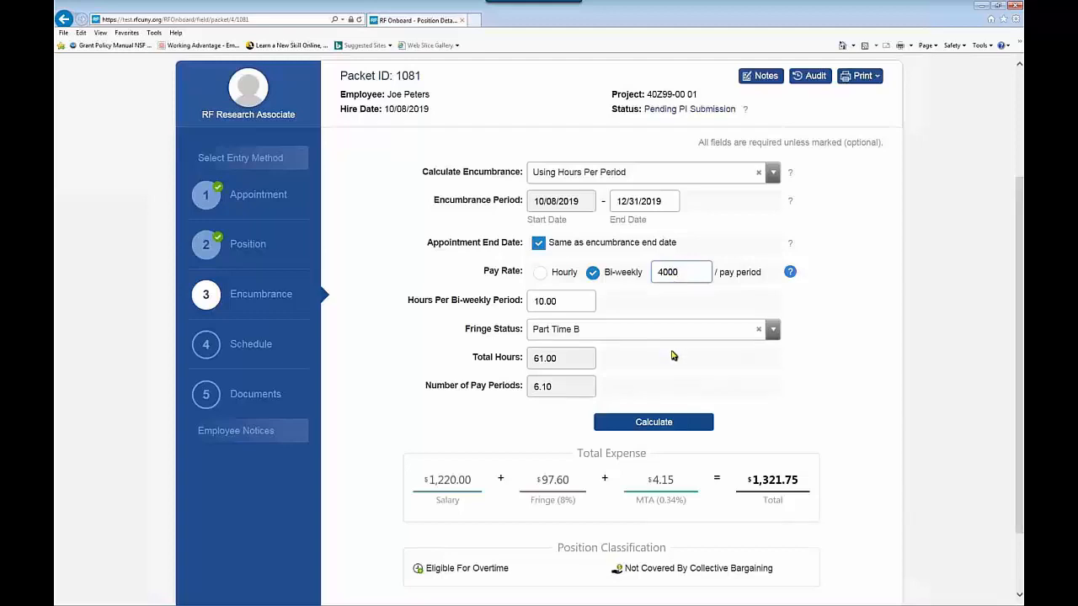
{"action": "left_click", "coordinate": [654, 424]}
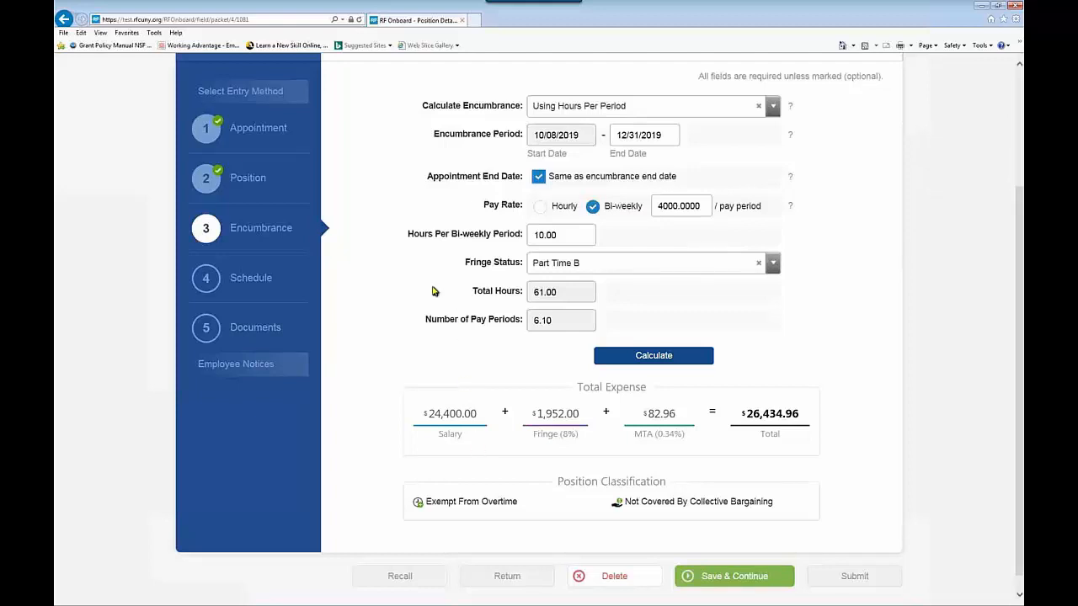
{"action": "scroll", "coordinate": [396, 210], "scroll_direction": "up", "scroll_amount": 3}
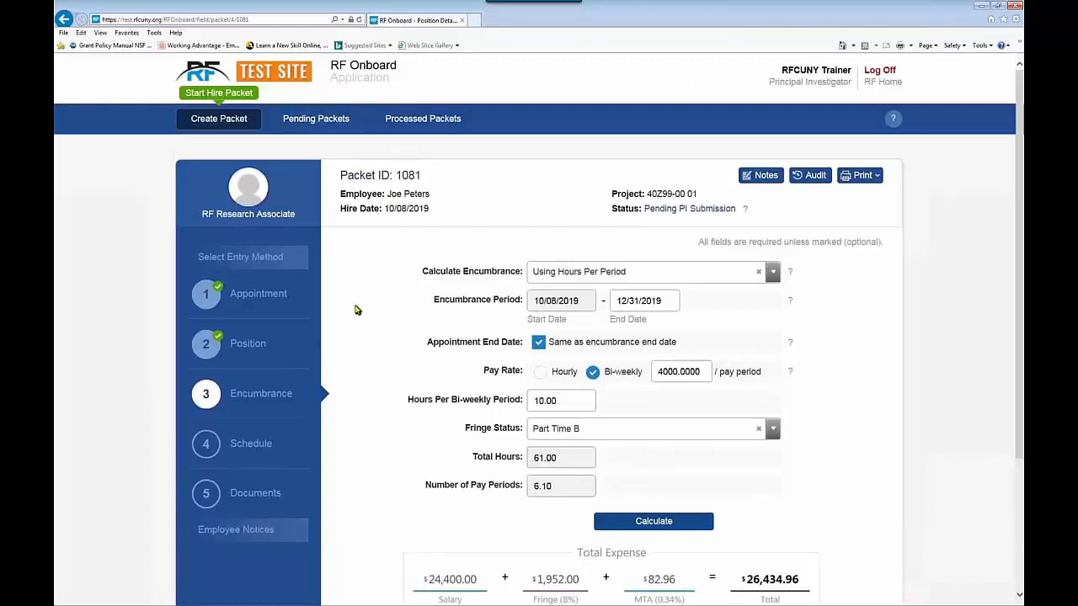
{"action": "scroll", "coordinate": [358, 315], "scroll_direction": "down", "scroll_amount": 3}
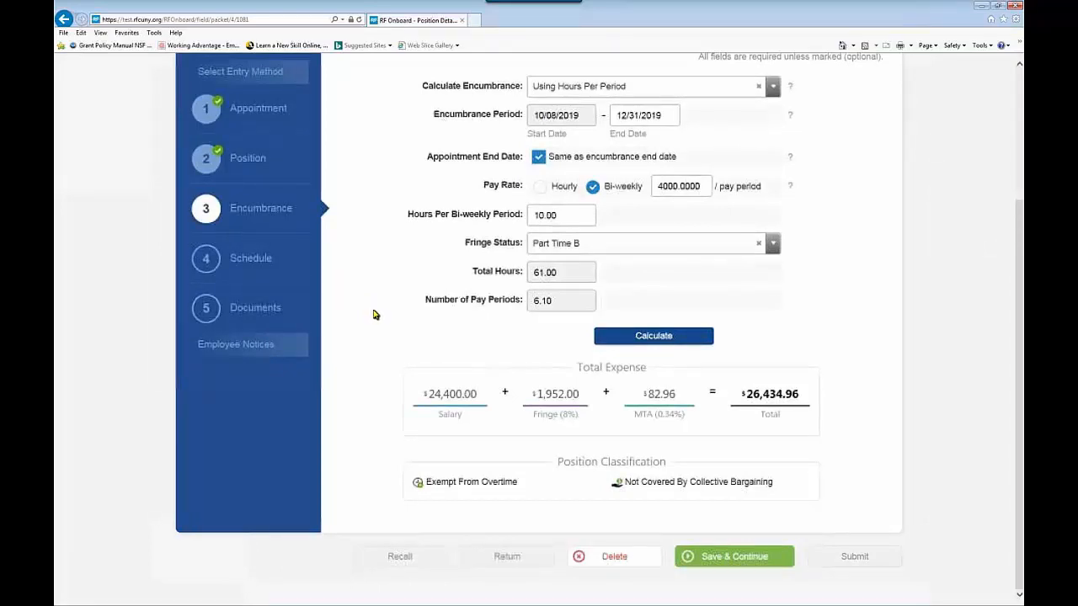
Step: Switch the encumbrance calculation to use a total amount, with a $20 hourly rate
{"action": "left_click", "coordinate": [772, 88]}
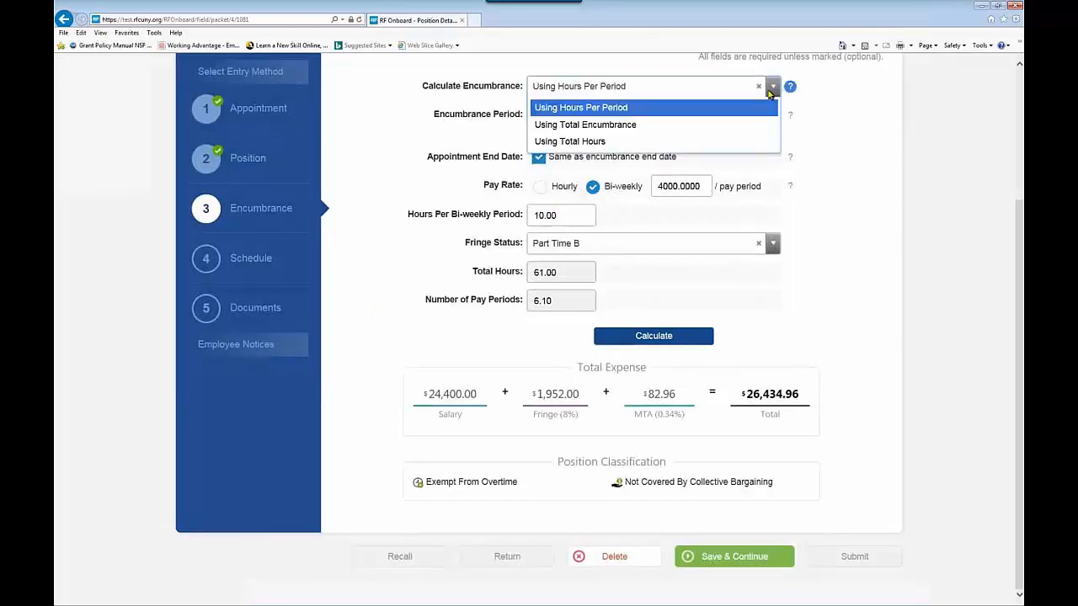
{"action": "left_click", "coordinate": [637, 126]}
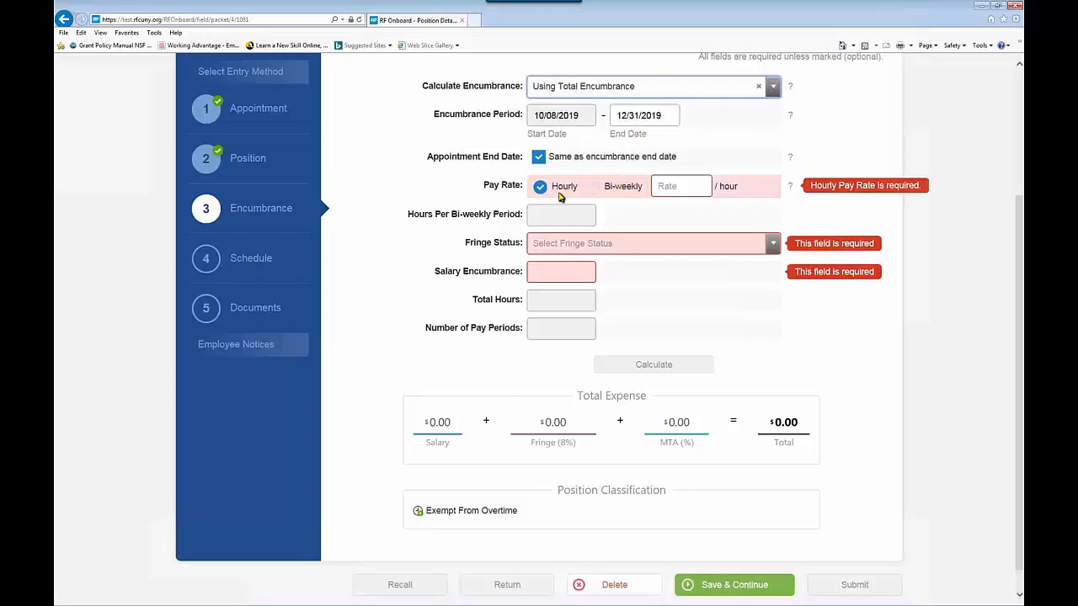
{"action": "left_click", "coordinate": [666, 188]}
{"action": "type", "text": "20"}
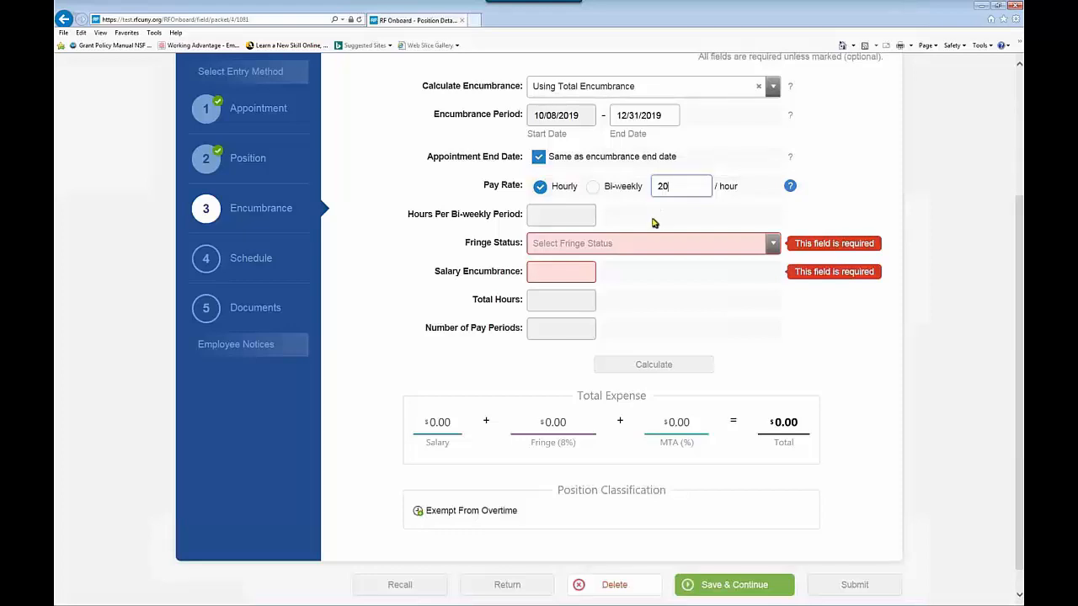
{"action": "left_click", "coordinate": [654, 222]}
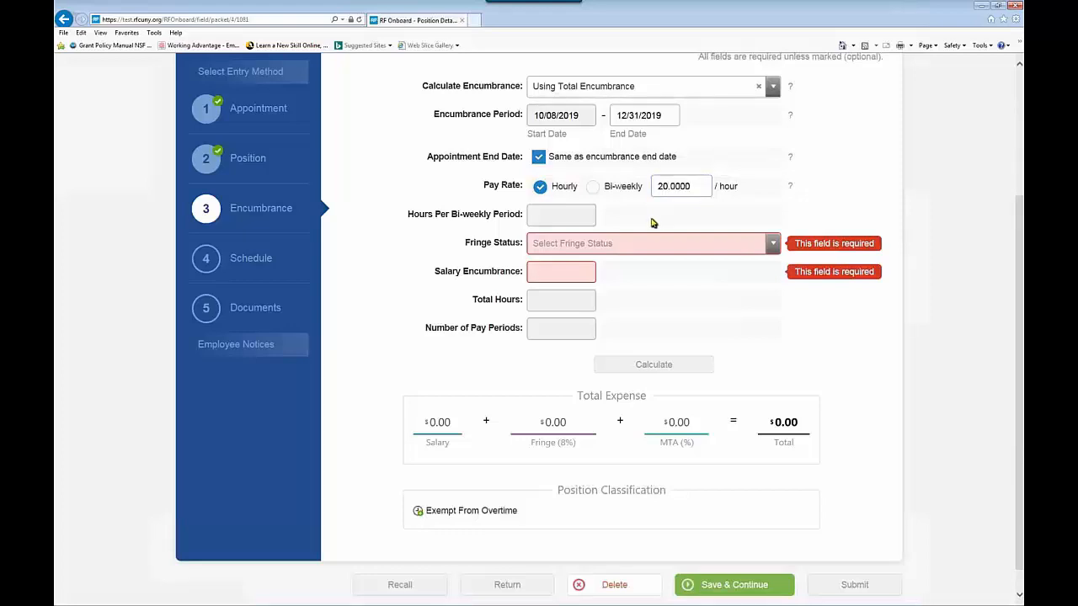
Step: Choose Part Time B fringe and a 15000 salary encumbrance, calculating a $20,301.00 total
{"action": "left_click", "coordinate": [770, 245]}
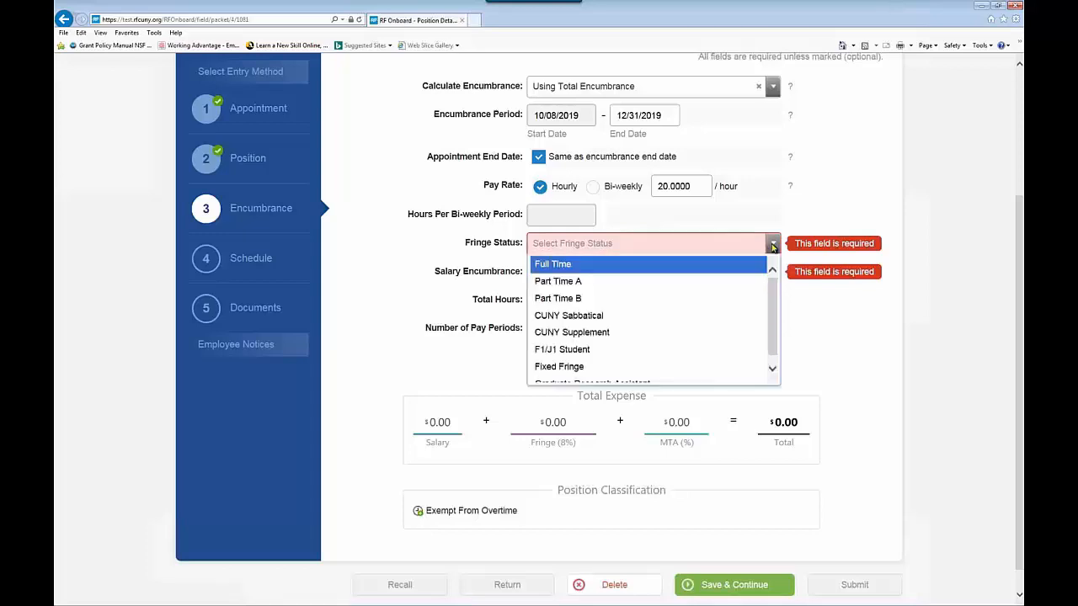
{"action": "left_click", "coordinate": [604, 298]}
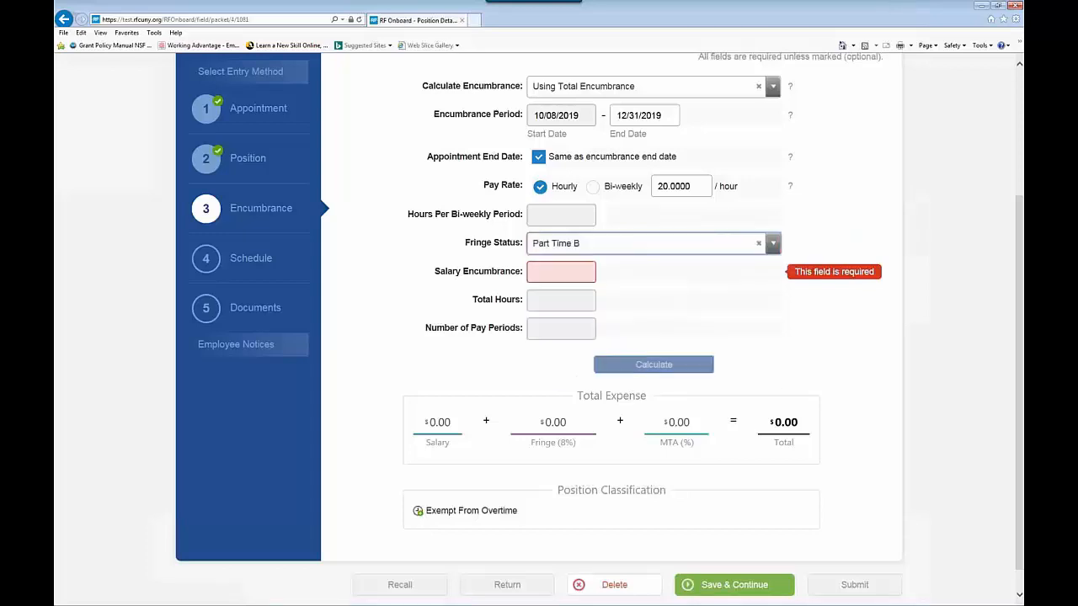
{"action": "left_click", "coordinate": [541, 278]}
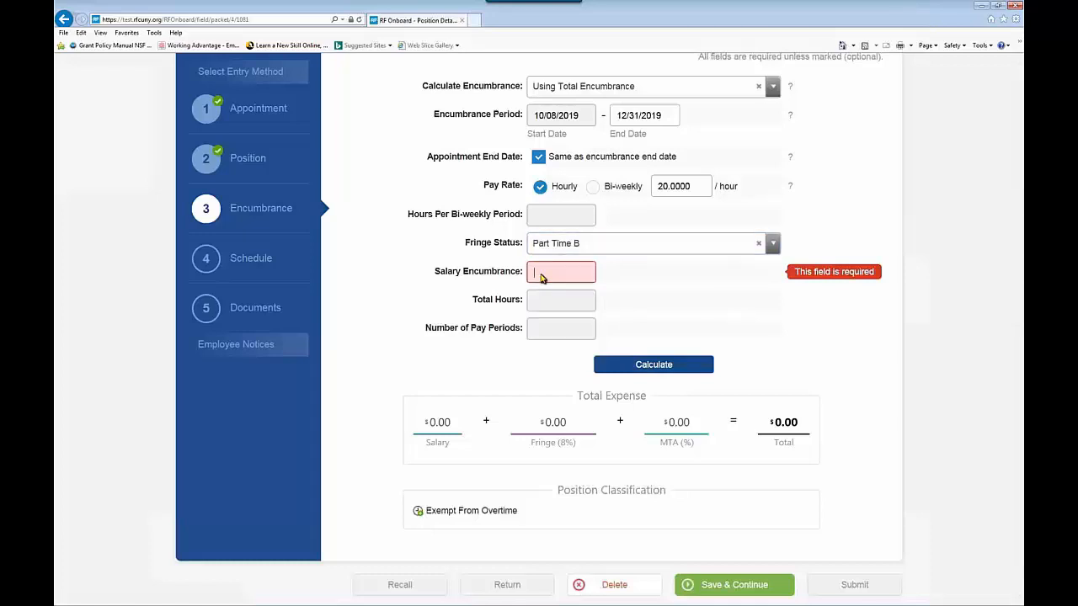
{"action": "type", "text": "15000"}
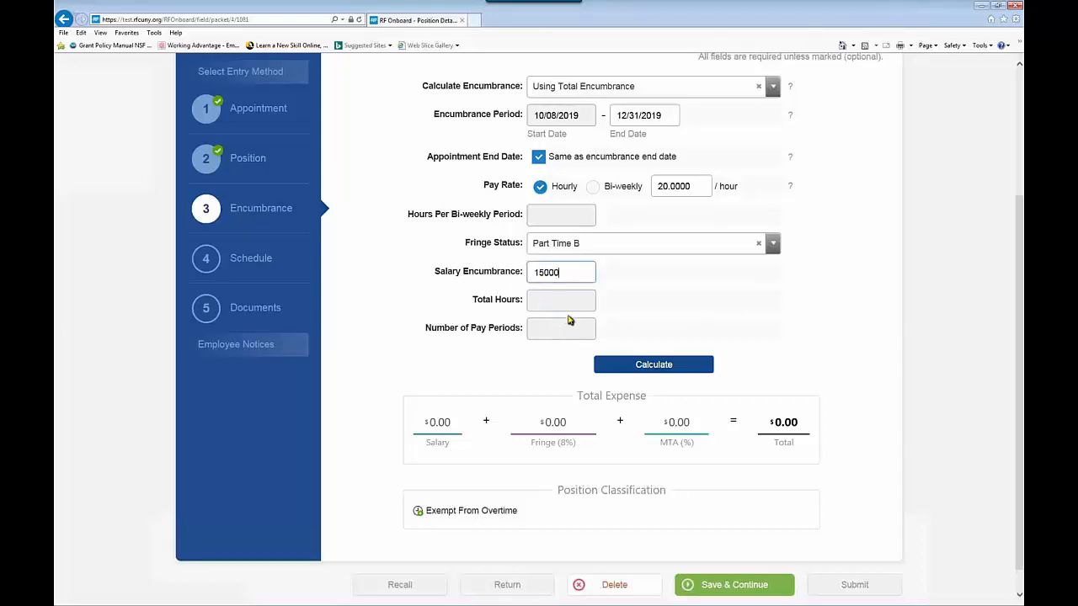
{"action": "left_click", "coordinate": [643, 363]}
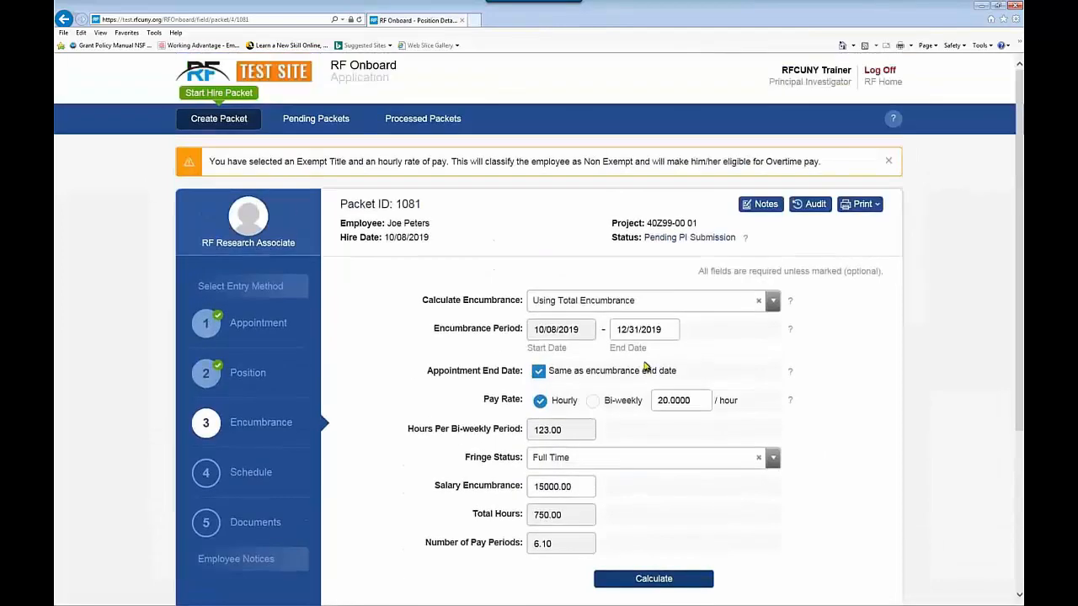
{"action": "scroll", "coordinate": [595, 365], "scroll_direction": "down", "scroll_amount": 2}
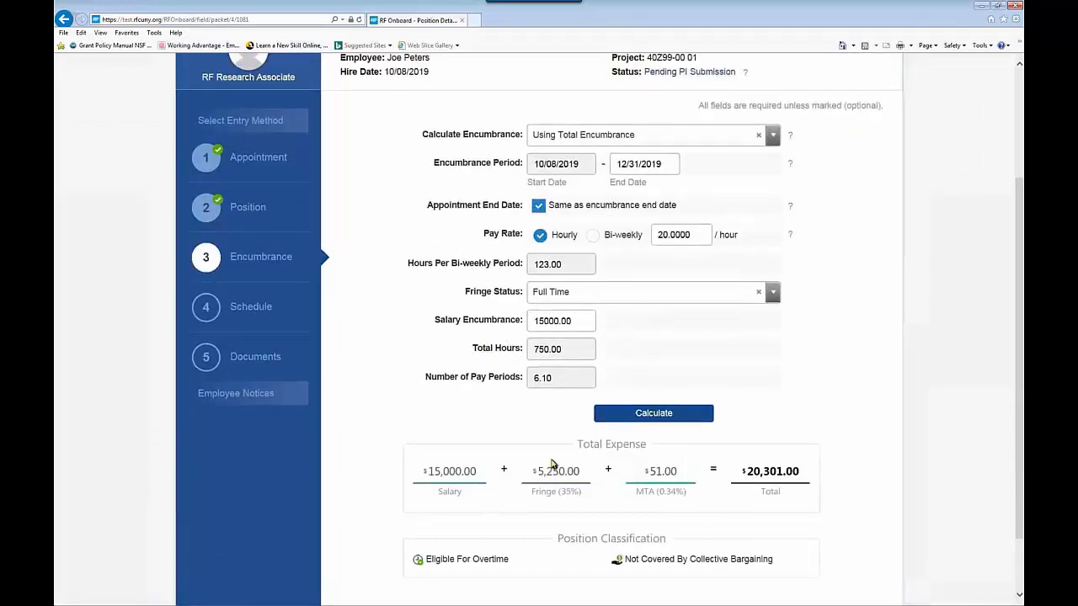
Step: Switch the encumbrance calculation to Using Total Hours with a $20 hourly rate
{"action": "left_click", "coordinate": [773, 137]}
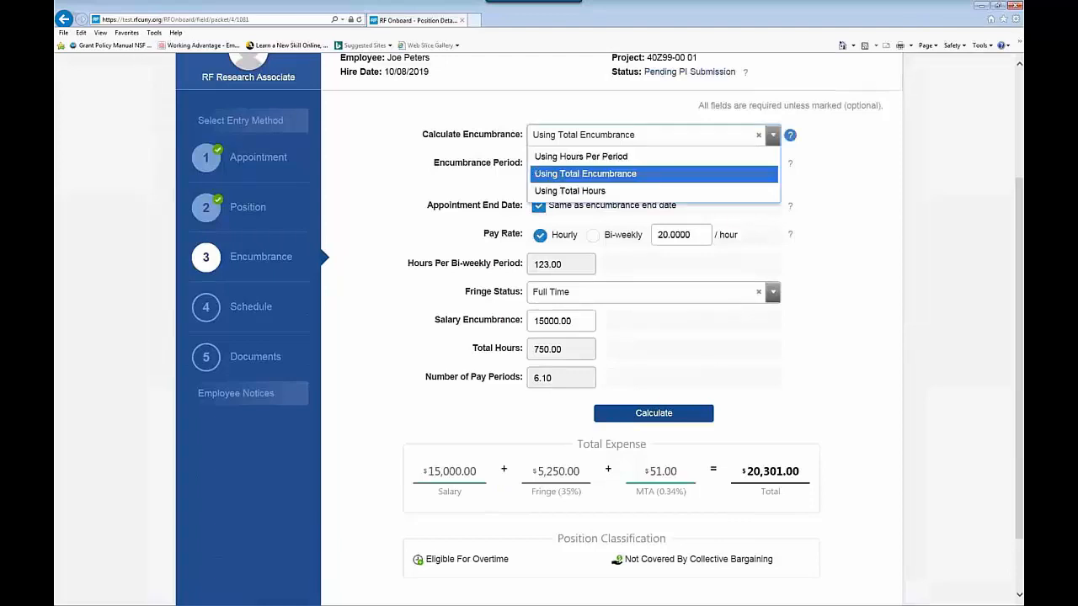
{"action": "left_click", "coordinate": [596, 191]}
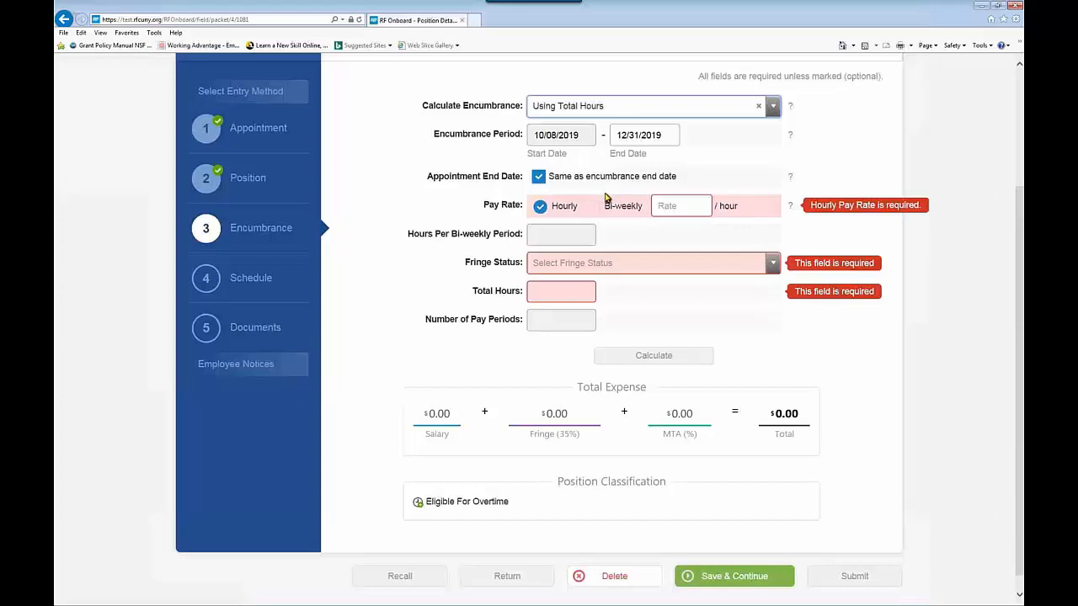
{"action": "left_click", "coordinate": [670, 213]}
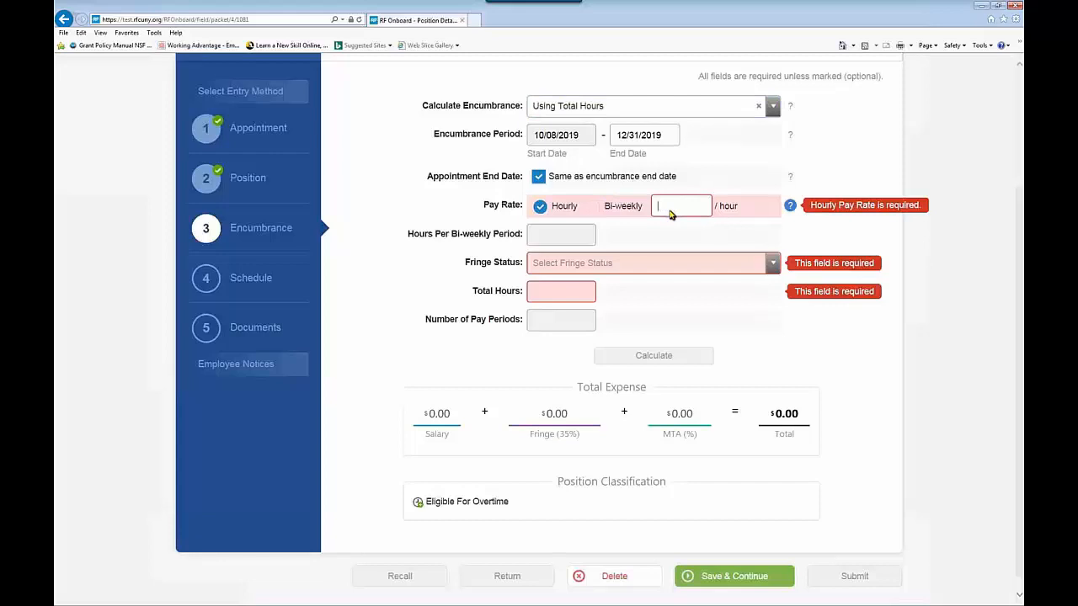
{"action": "type", "text": "20"}
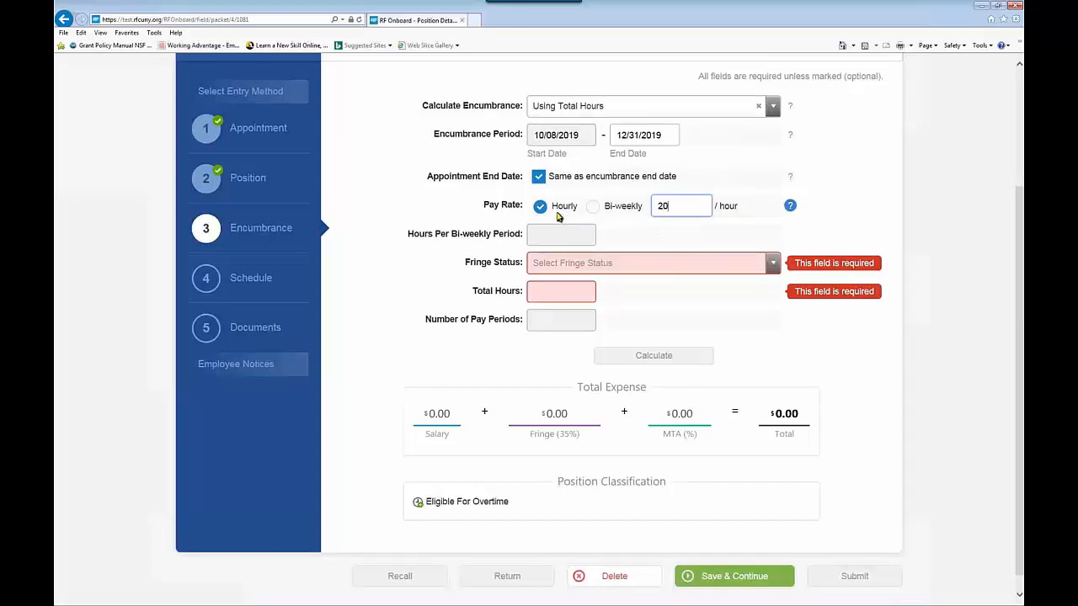
Step: Choose Part Time B fringe and 20 total hours, calculating a $433.36 total
{"action": "left_click", "coordinate": [772, 263]}
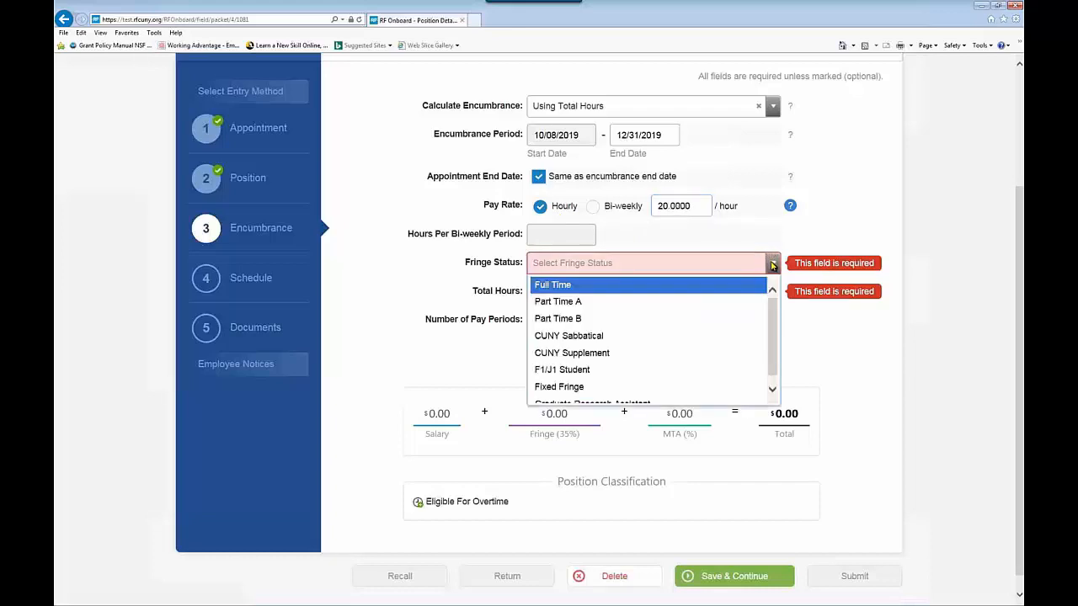
{"action": "left_click", "coordinate": [590, 319]}
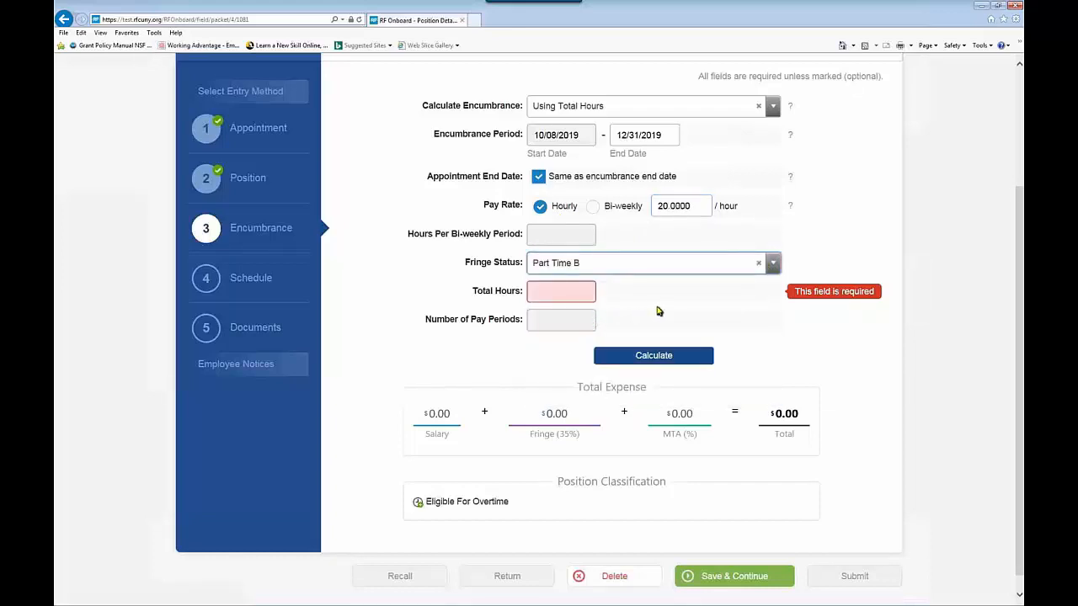
{"action": "left_click", "coordinate": [572, 296]}
{"action": "type", "text": "20"}
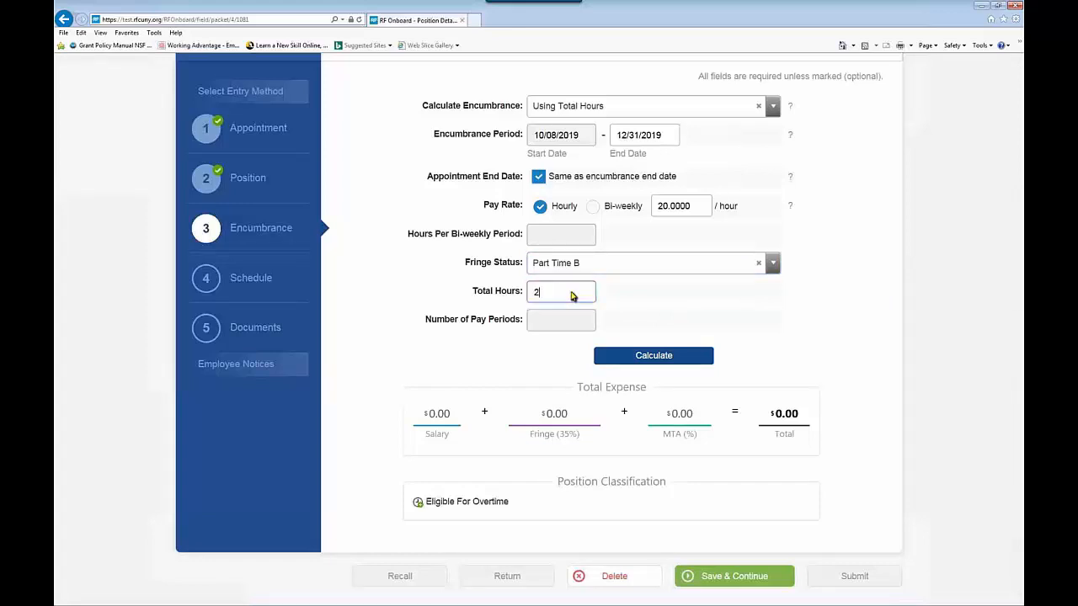
{"action": "left_click", "coordinate": [654, 356]}
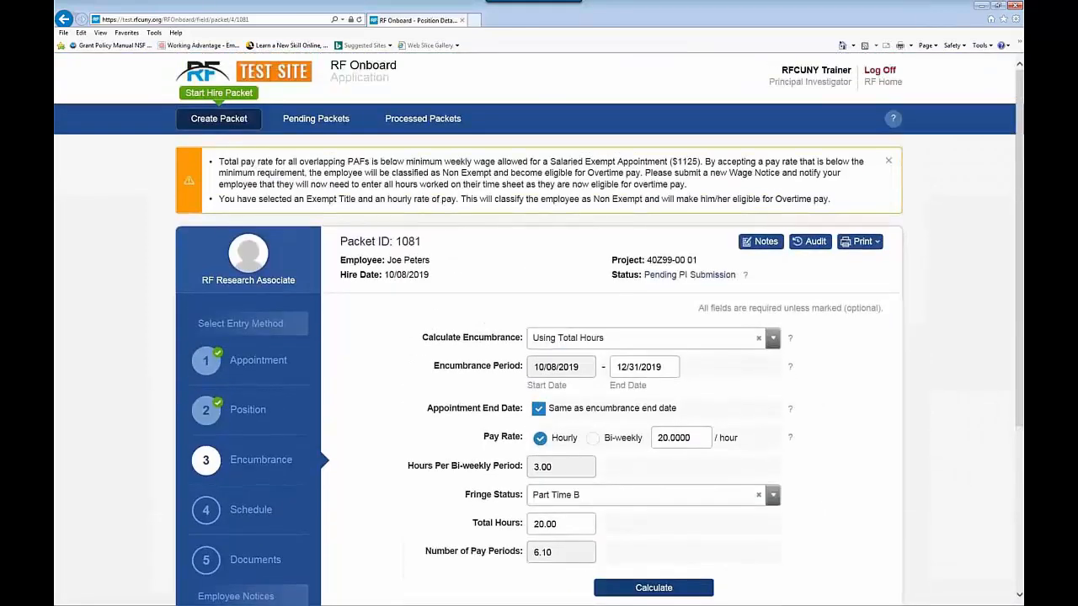
{"action": "scroll", "coordinate": [499, 335], "scroll_direction": "down", "scroll_amount": 1}
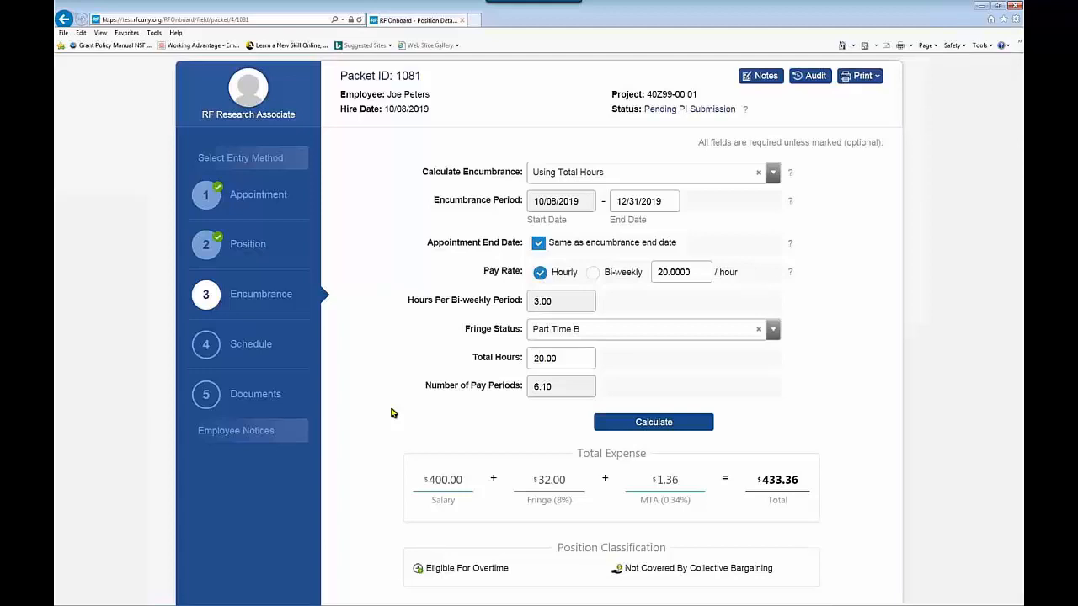
{"action": "left_click", "coordinate": [769, 180]}
Step: Calculate the encumbrance Using Hours Per Period: hourly rate 20, 10 hours per bi-weekly period
{"action": "left_click", "coordinate": [645, 196]}
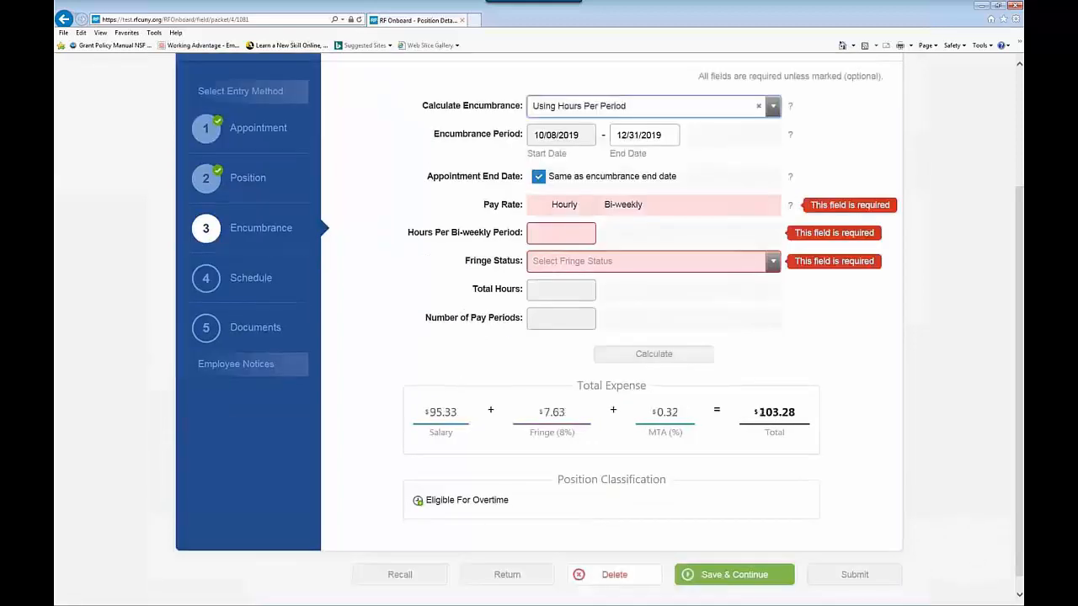
{"action": "left_click", "coordinate": [540, 206]}
{"action": "left_click", "coordinate": [671, 210]}
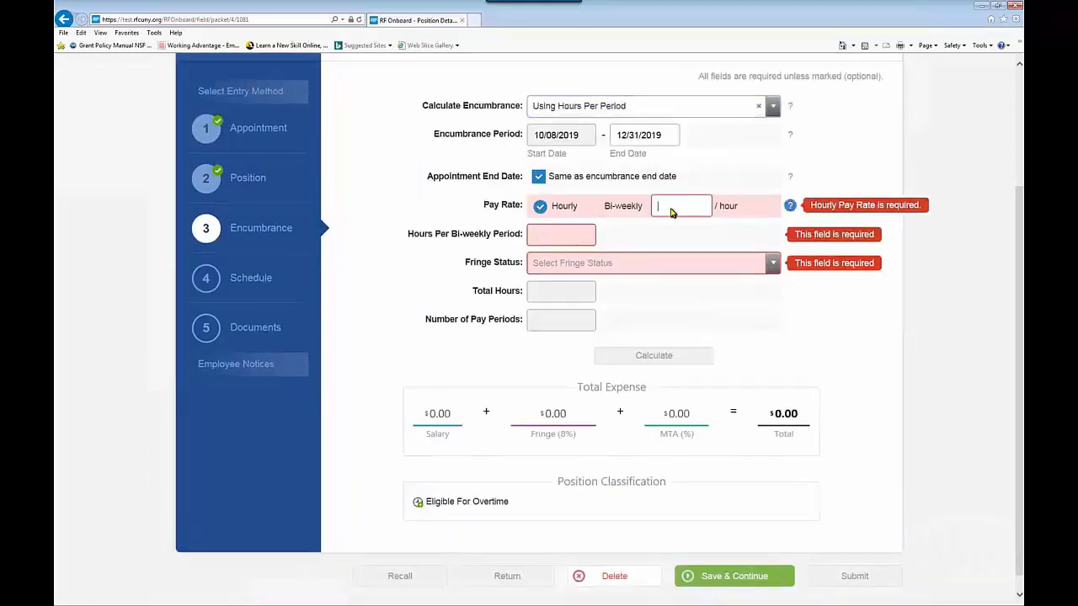
{"action": "type", "text": "20"}
{"action": "left_click", "coordinate": [554, 239]}
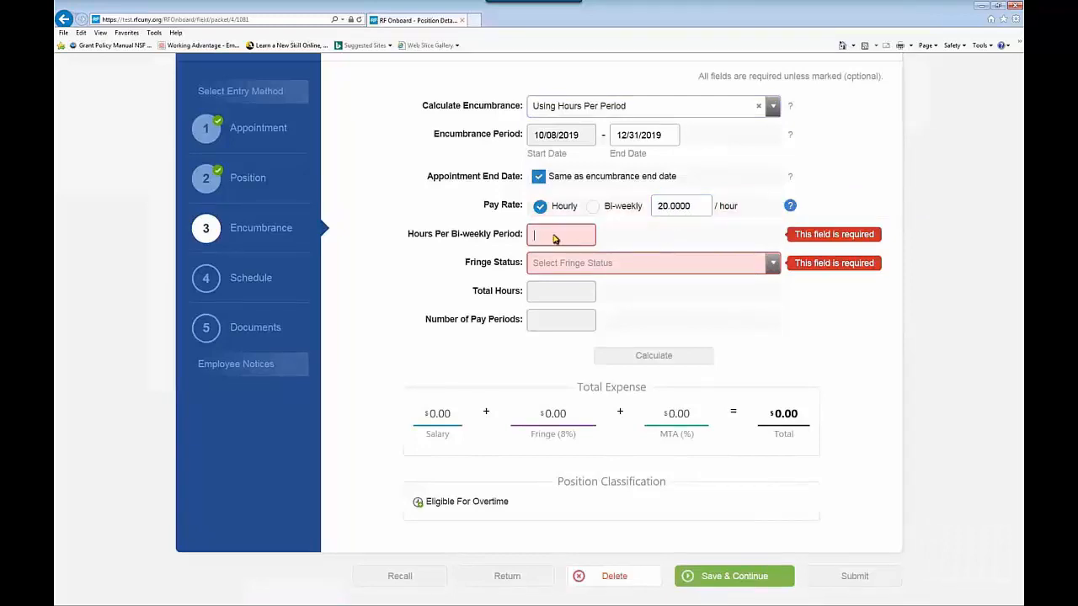
{"action": "type", "text": "10"}
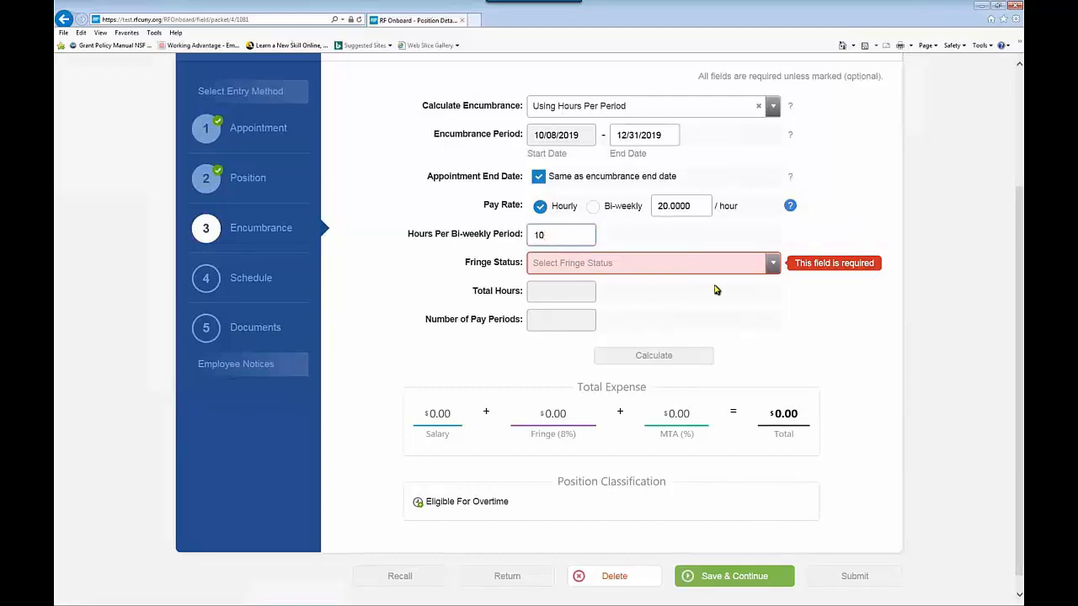
Step: Choose Part Time B fringe, calculate the $1,321.75 total, and save the encumbrance
{"action": "left_click", "coordinate": [772, 266]}
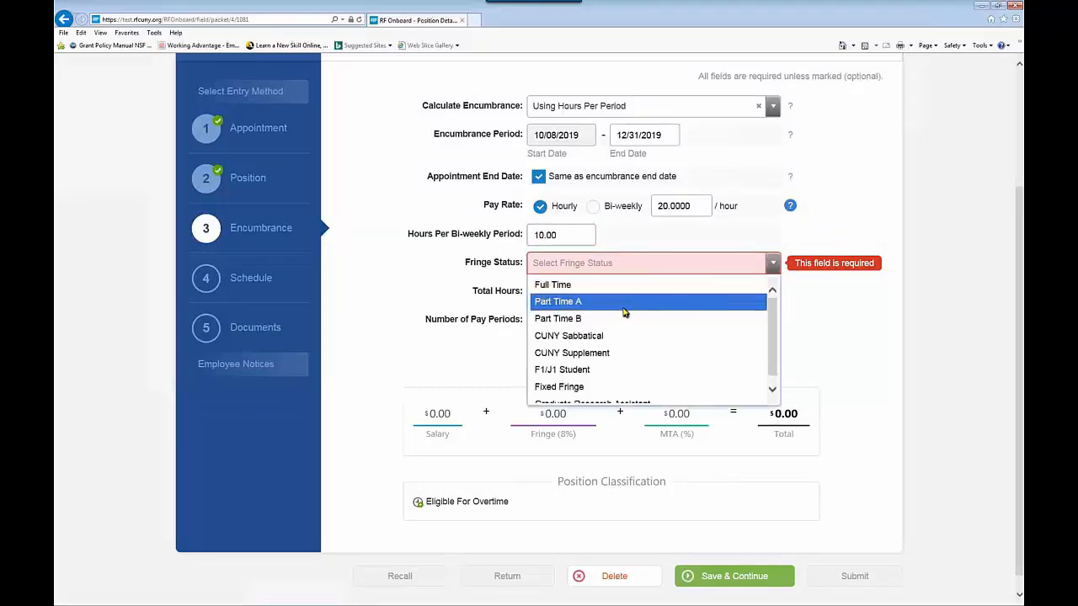
{"action": "left_click", "coordinate": [598, 319]}
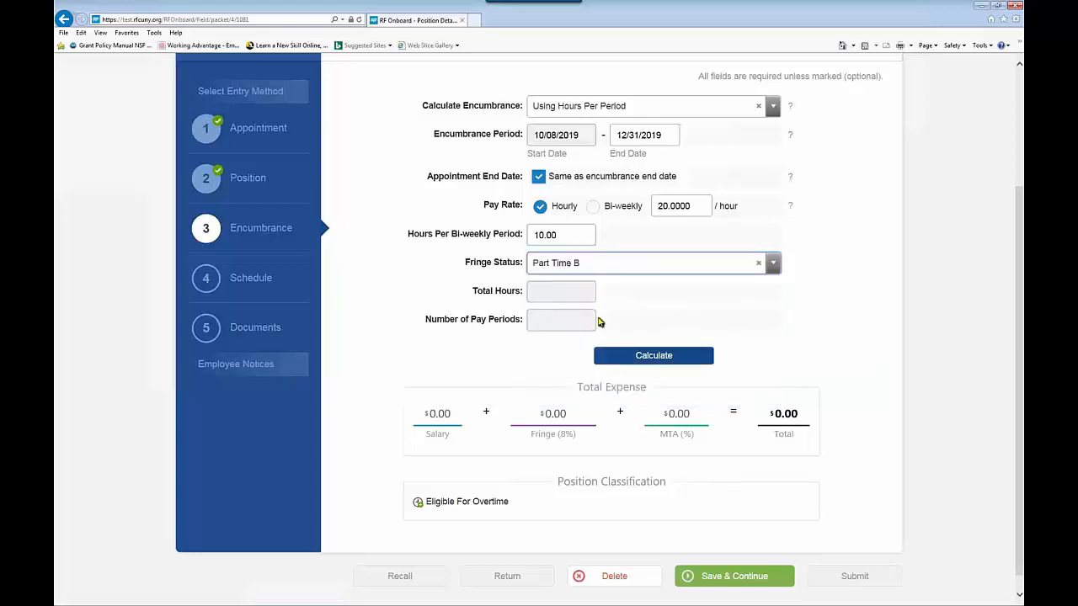
{"action": "left_click", "coordinate": [645, 355]}
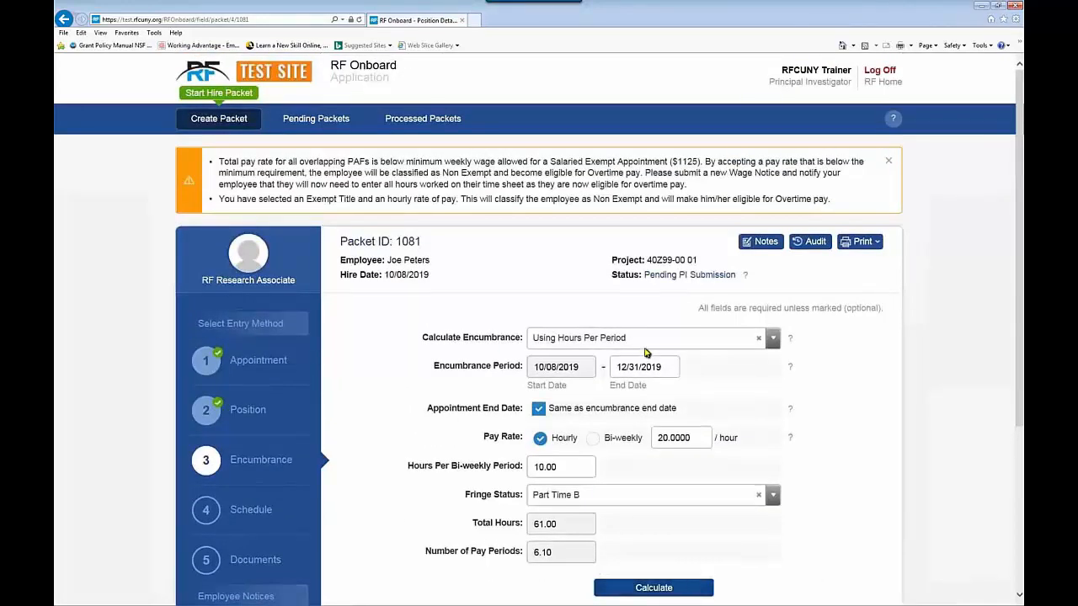
{"action": "scroll", "coordinate": [645, 352], "scroll_direction": "down", "scroll_amount": 3}
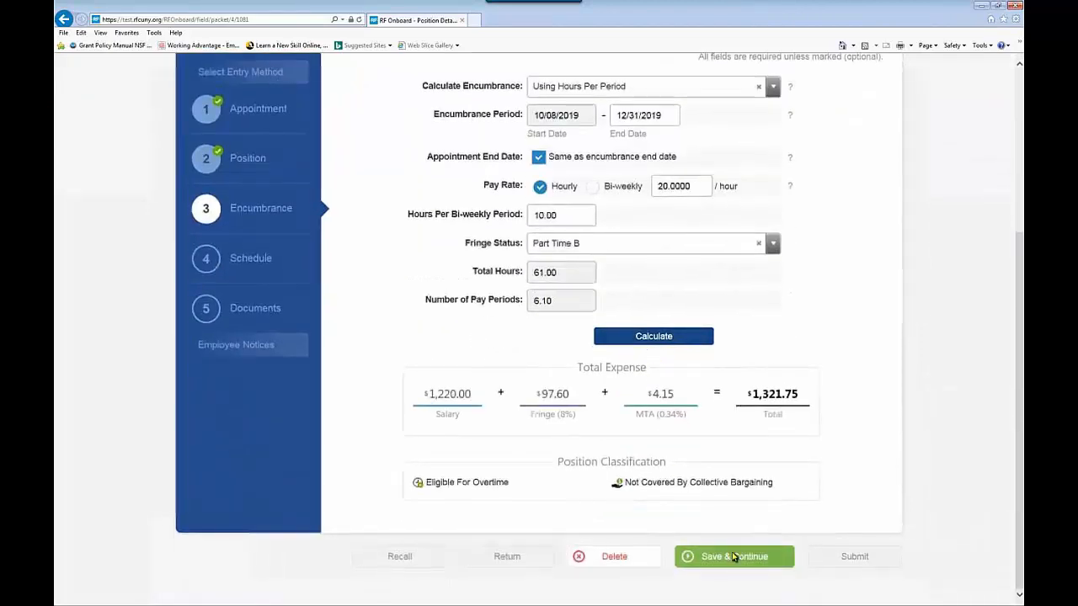
{"action": "left_click", "coordinate": [732, 556]}
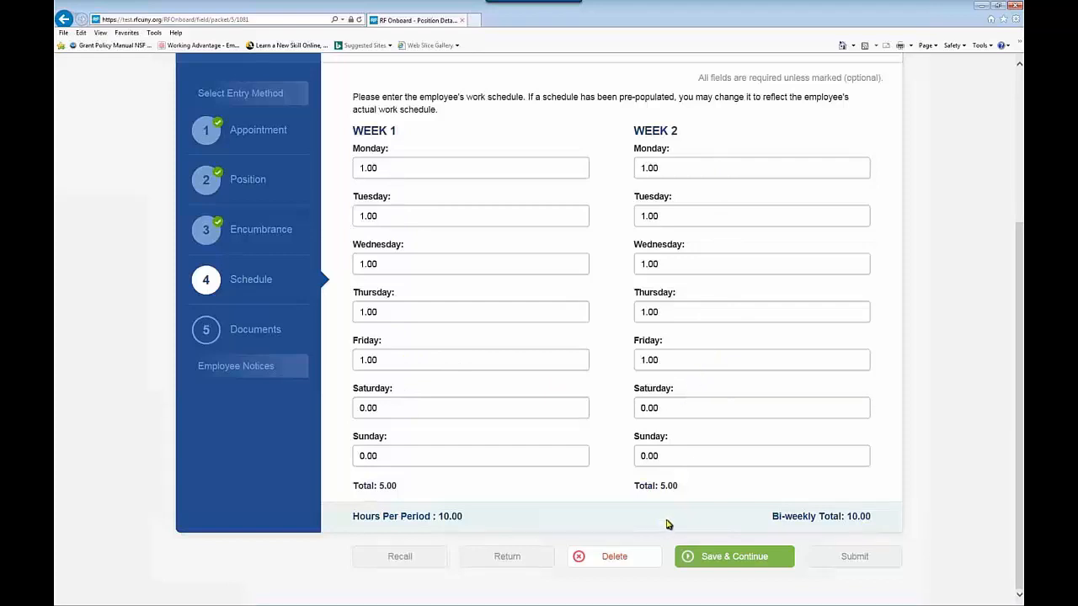
Step: Save the Week 1/Week 2 schedule of 1.00 hour each weekday
{"action": "left_click", "coordinate": [724, 557]}
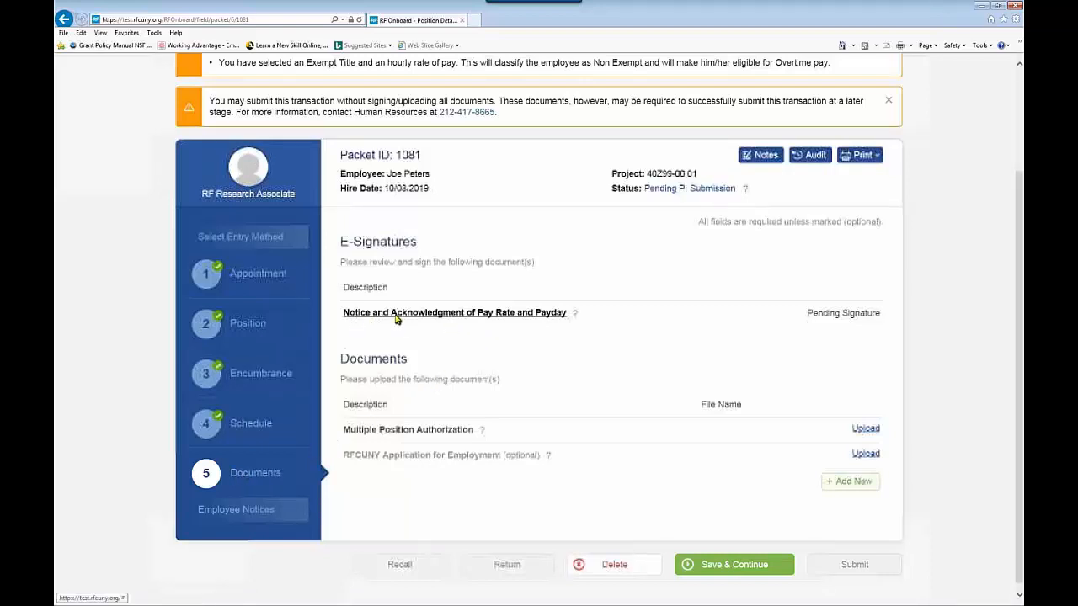
Step: Open the Notice and Acknowledgment of Pay Rate and Payday under E-Signatures
{"action": "left_click", "coordinate": [457, 315]}
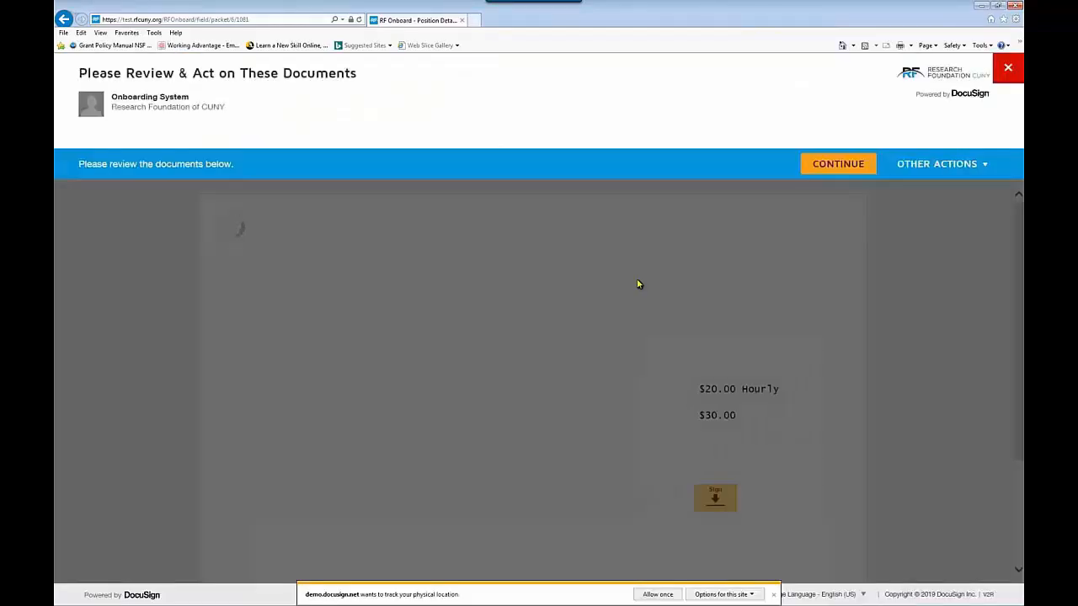
Step: Sign the pay rate notice as preparer in DocuSign, finish it, and close the window
{"action": "left_click", "coordinate": [832, 165]}
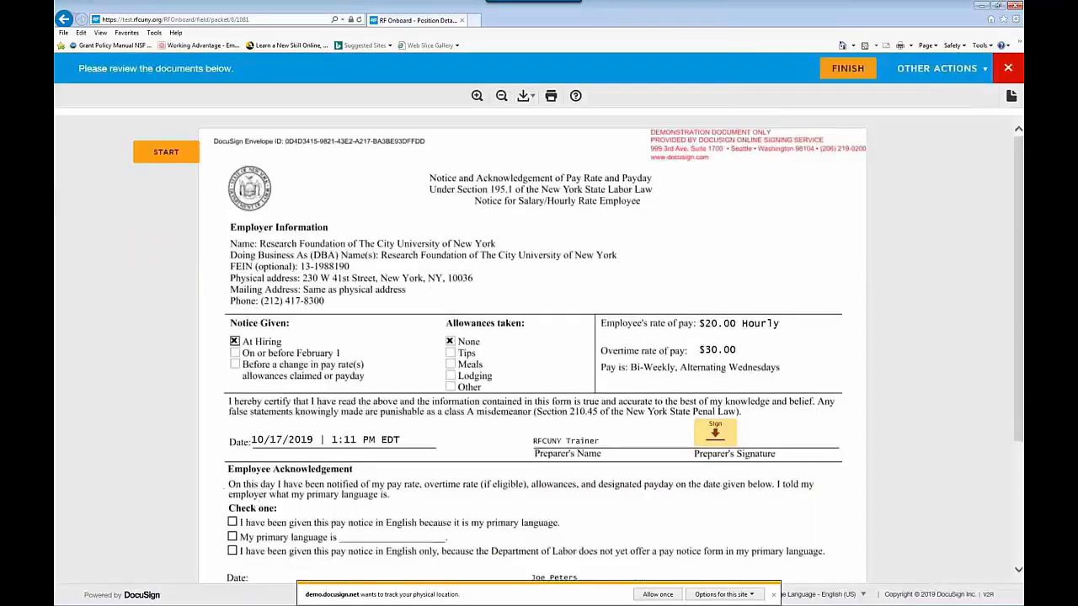
{"action": "left_click", "coordinate": [773, 594]}
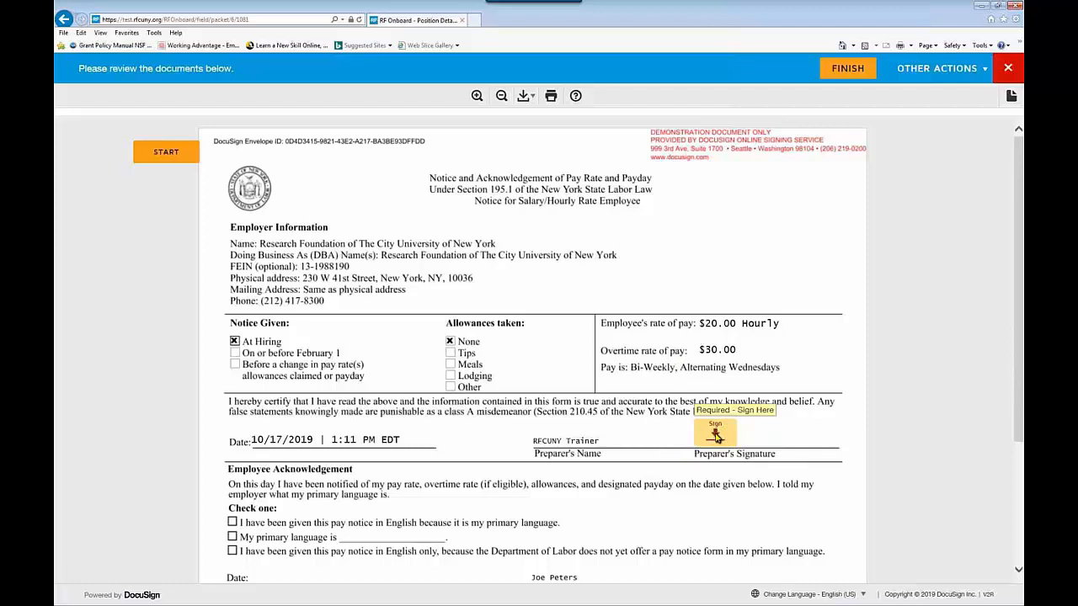
{"action": "left_click", "coordinate": [715, 436]}
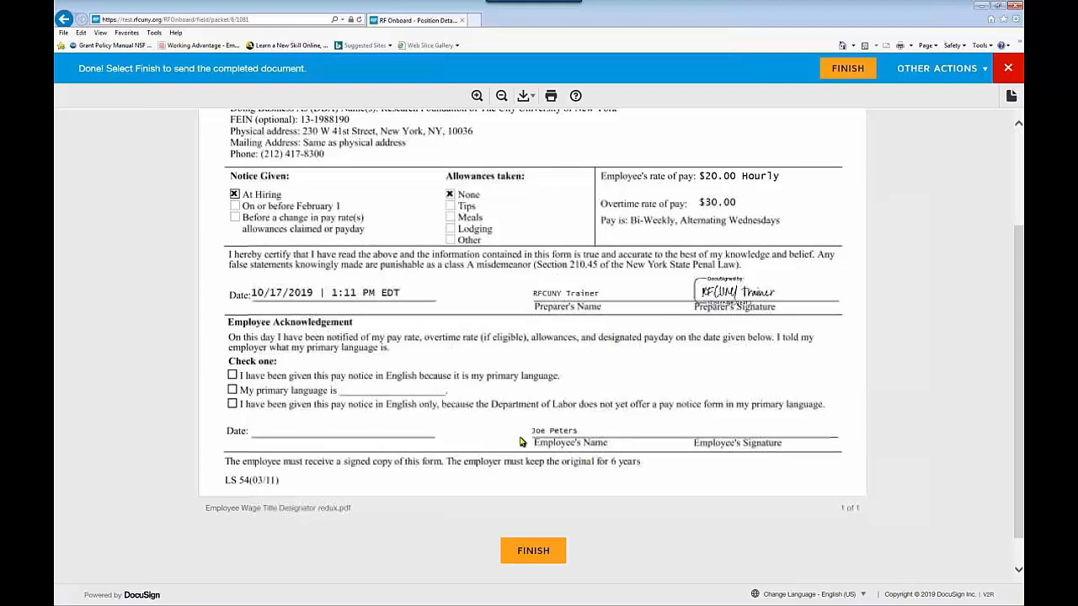
{"action": "left_click", "coordinate": [536, 553]}
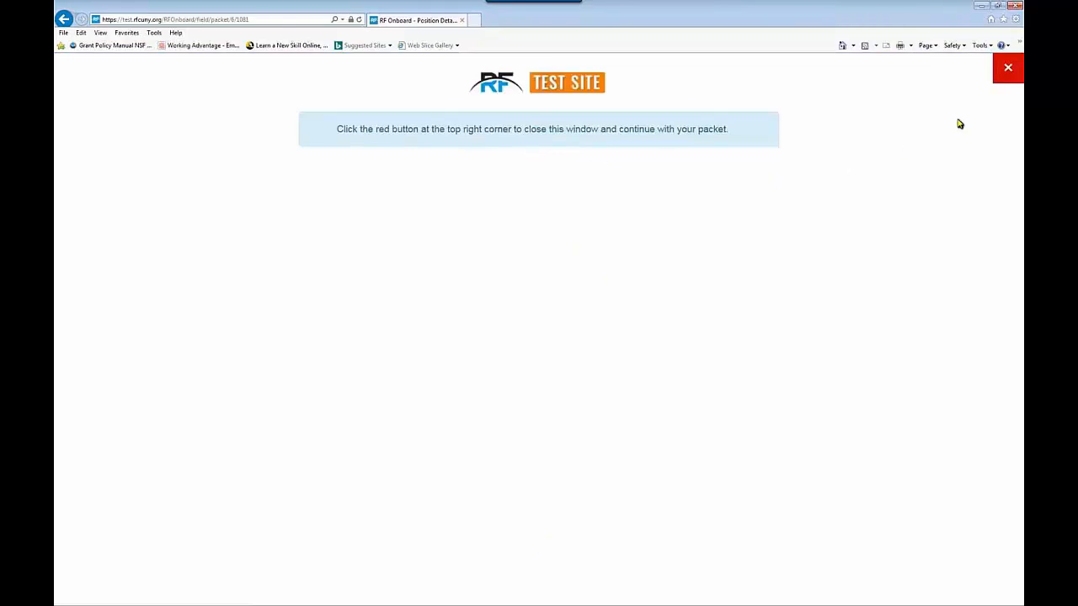
{"action": "left_click", "coordinate": [1009, 71]}
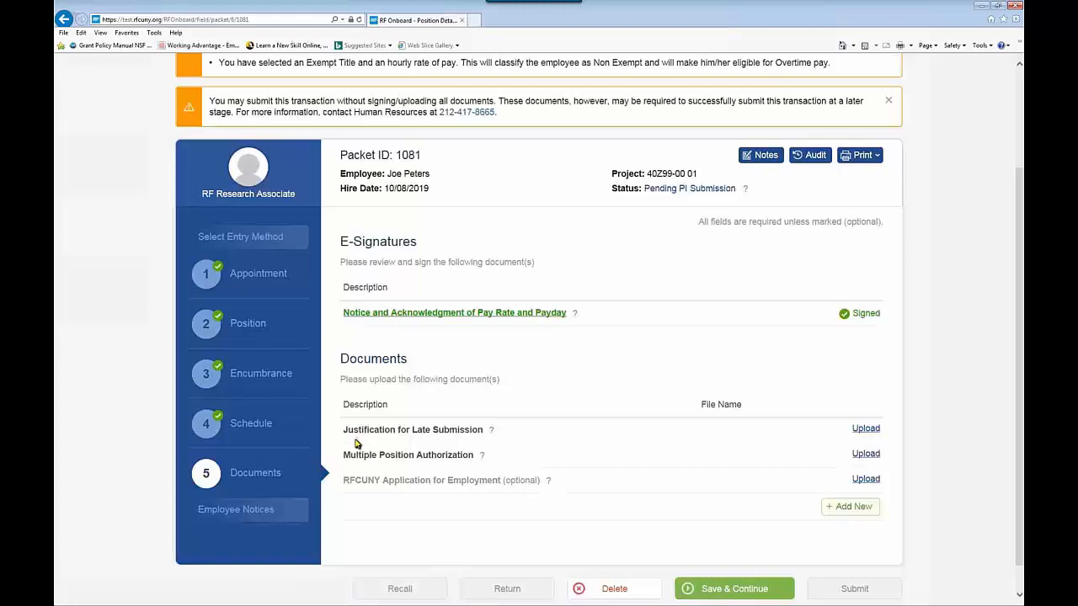
{"action": "mouse_move", "coordinate": [490, 435]}
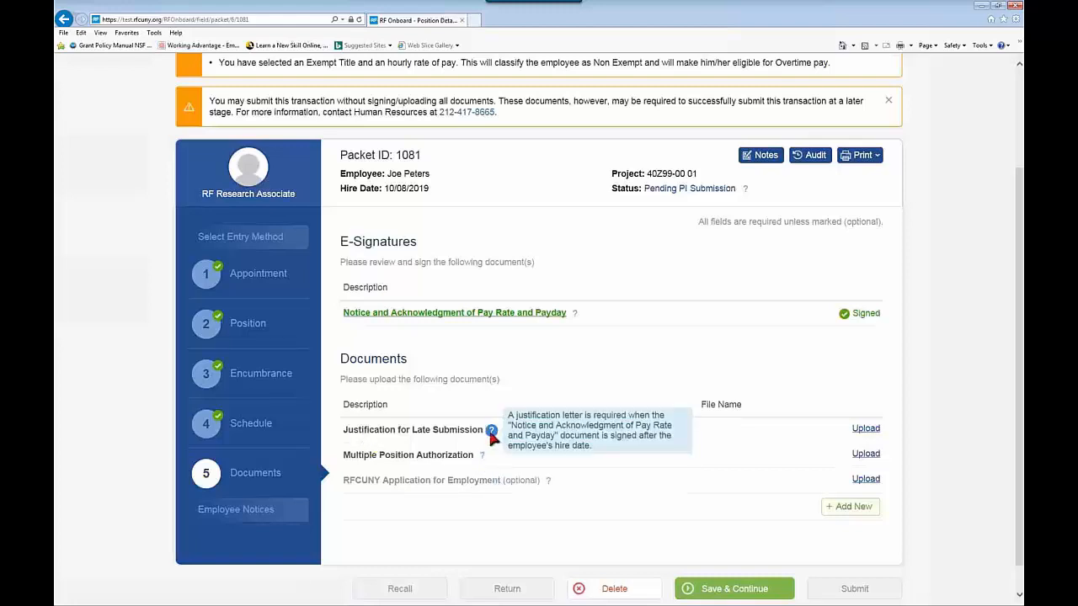
{"action": "mouse_move", "coordinate": [481, 459]}
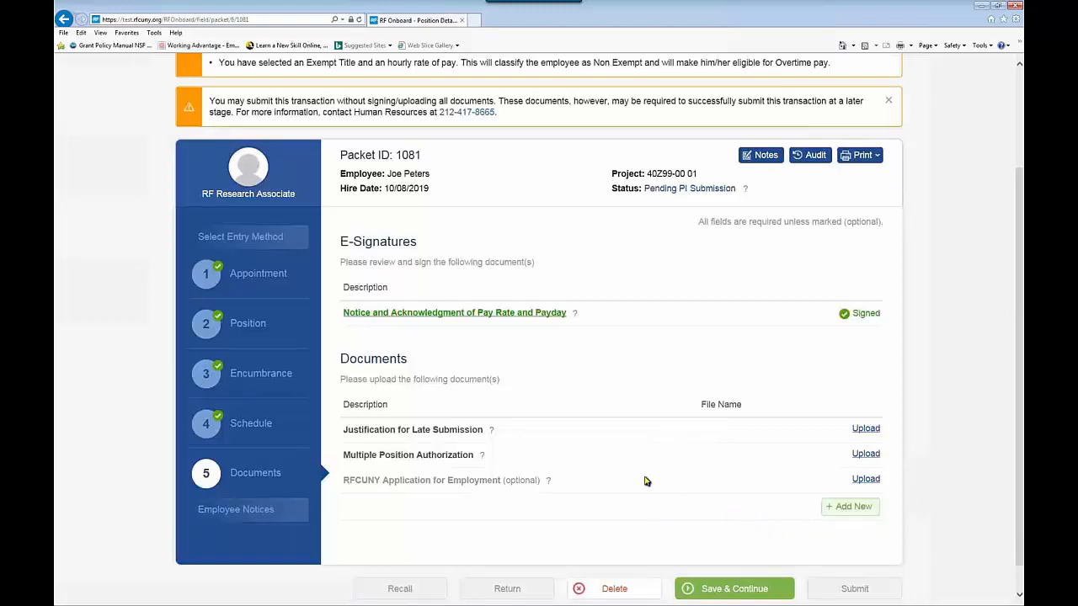
Step: Upload Justification for Late Submission.docx and Multiple Position Authorization.docx to their matching document entries
{"action": "left_click", "coordinate": [865, 428]}
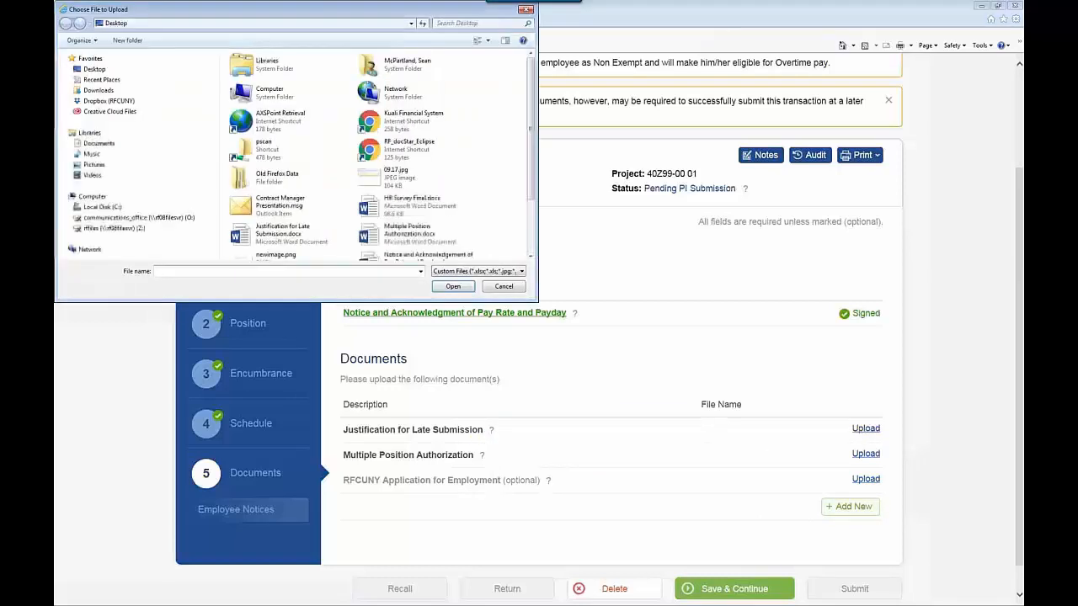
{"action": "left_click", "coordinate": [270, 239]}
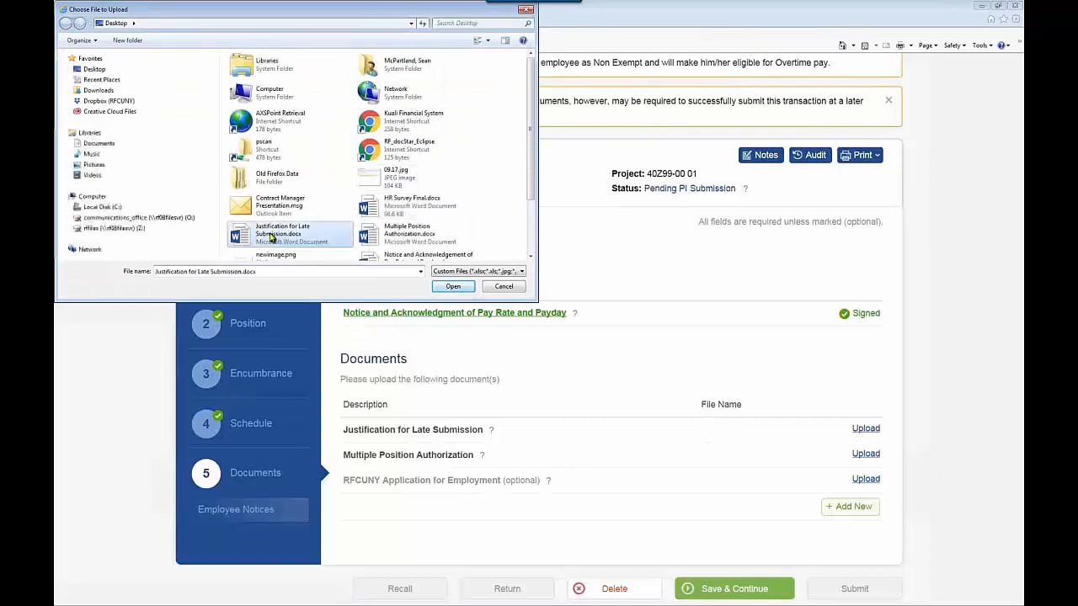
{"action": "left_click", "coordinate": [452, 287]}
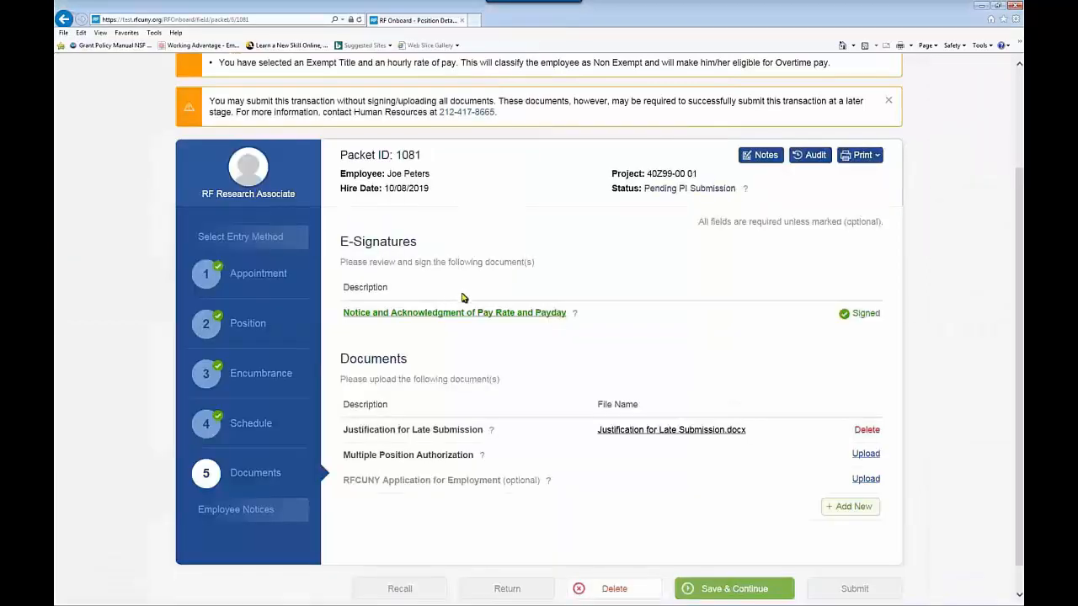
{"action": "left_click", "coordinate": [864, 455]}
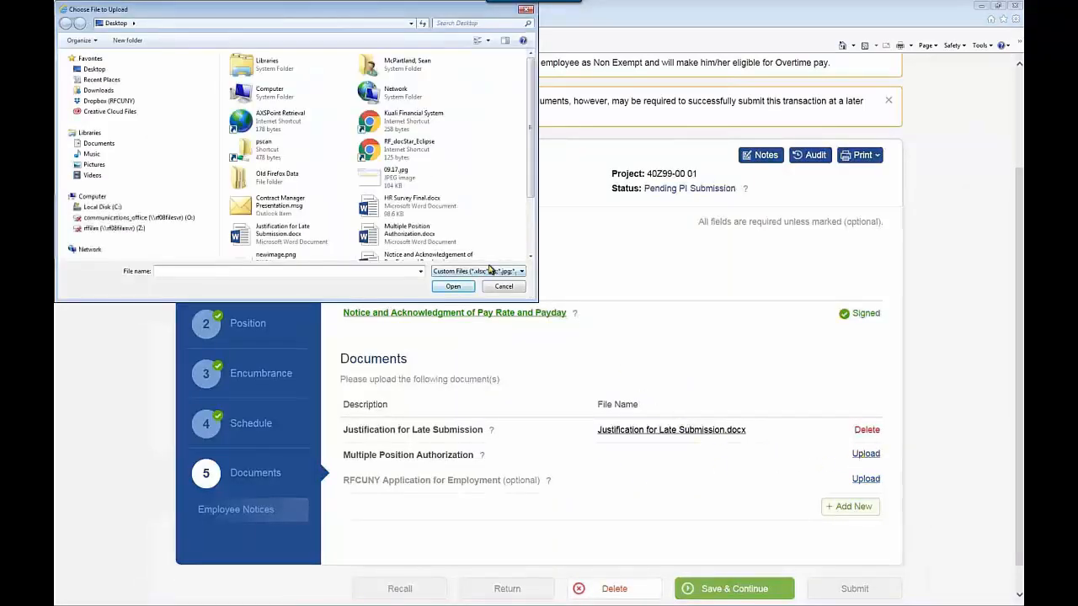
{"action": "left_click", "coordinate": [371, 236]}
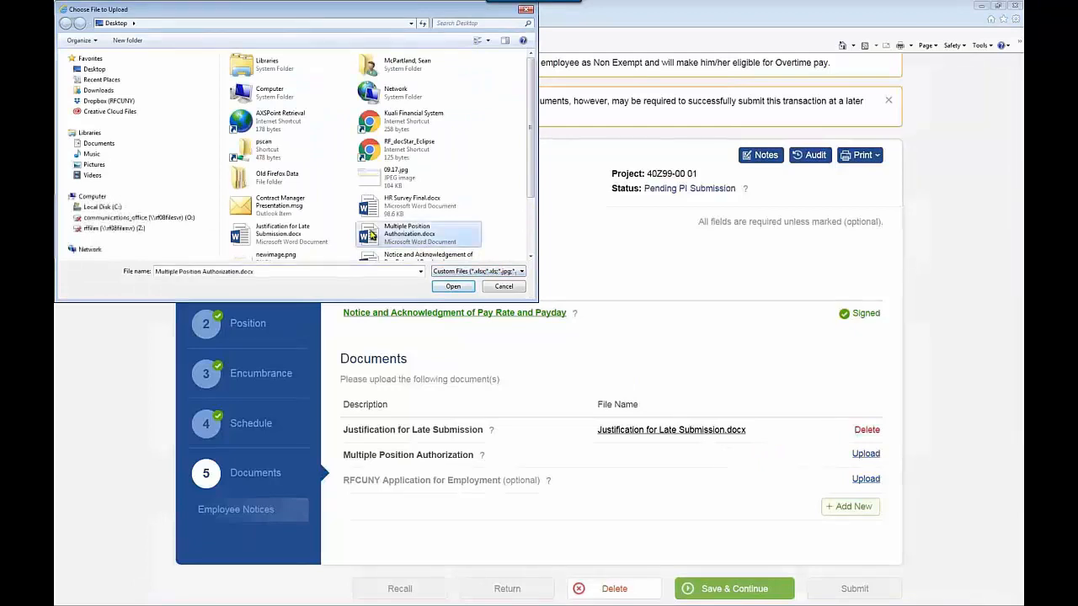
{"action": "left_click", "coordinate": [453, 287]}
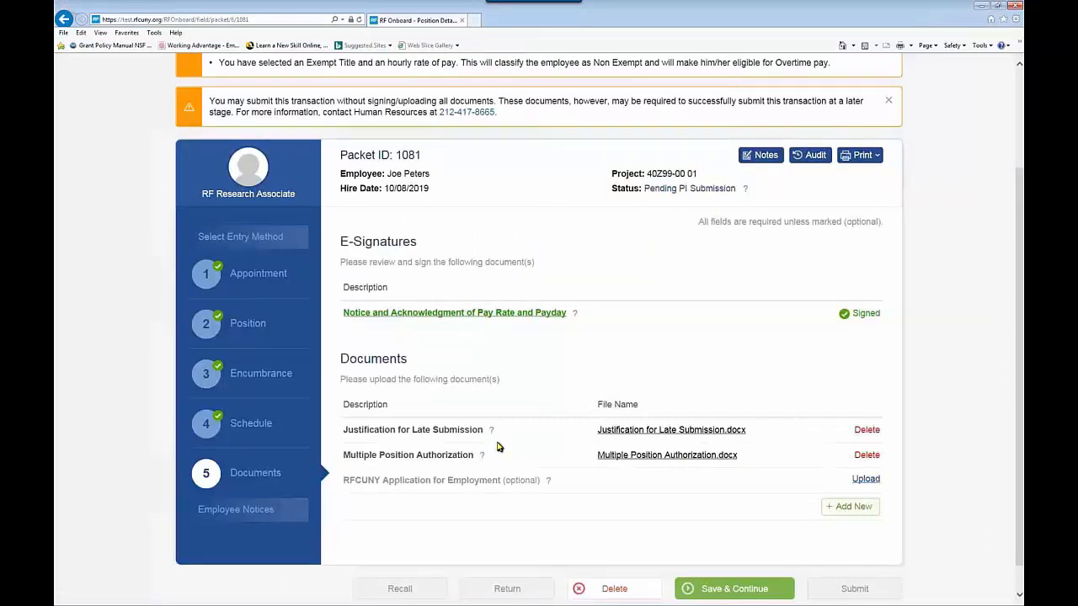
{"action": "scroll", "coordinate": [587, 522], "scroll_direction": "down", "scroll_amount": 1}
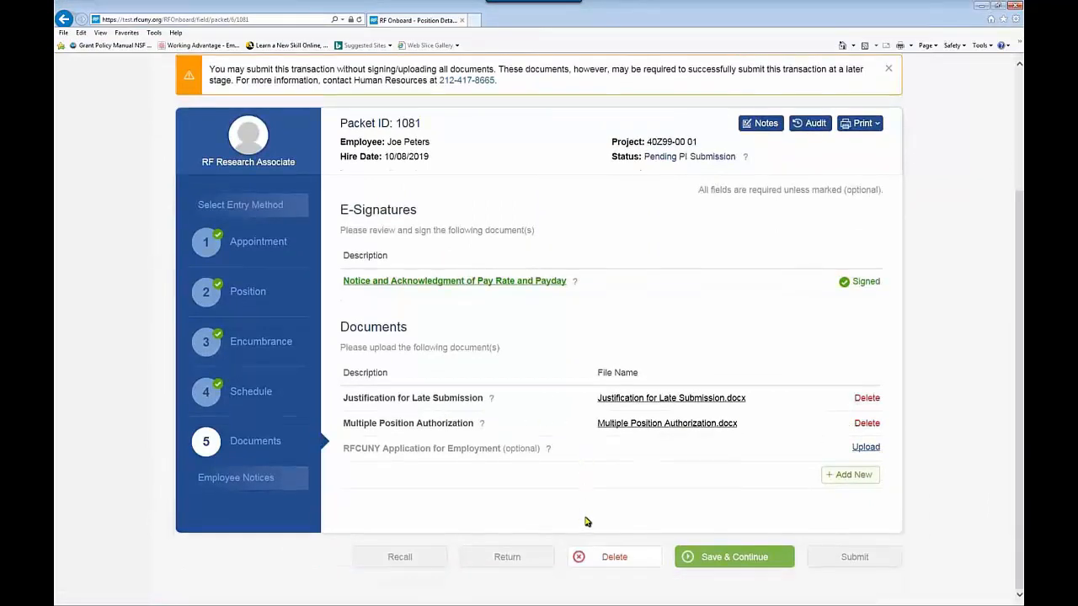
Step: Save the Documents step and write the employee notice "Let's meet at my office on Monday."
{"action": "left_click", "coordinate": [724, 559]}
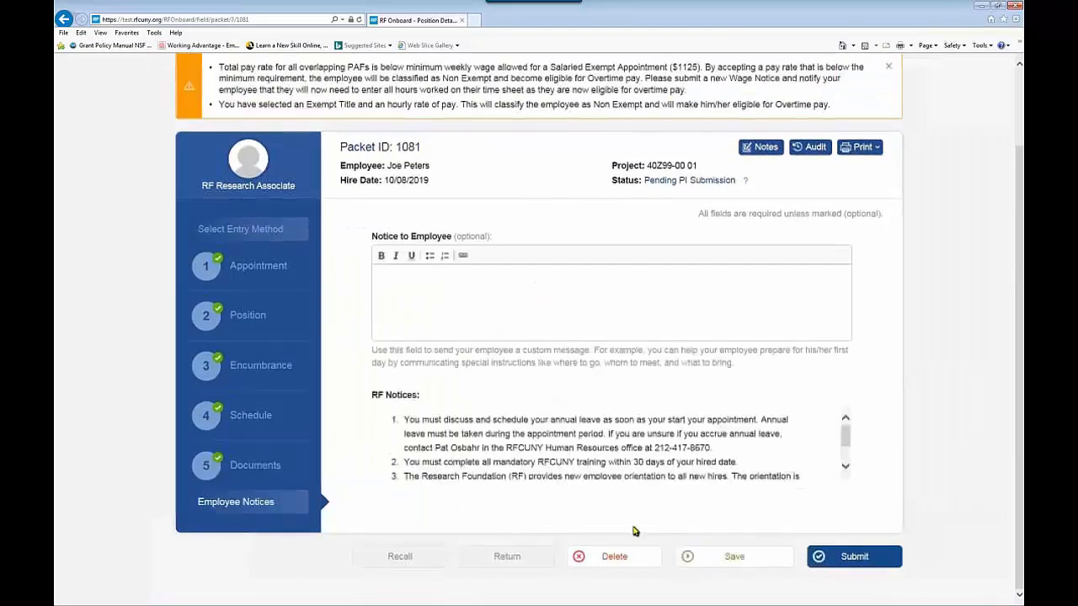
{"action": "left_click", "coordinate": [381, 282]}
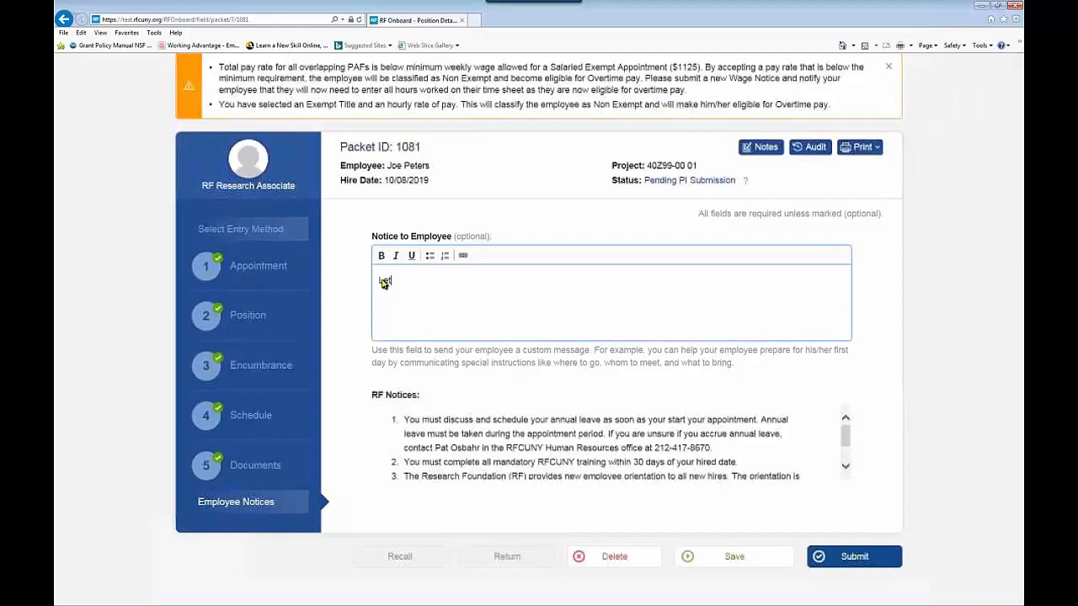
{"action": "type", "text": "Let's meet at my office on Monday."}
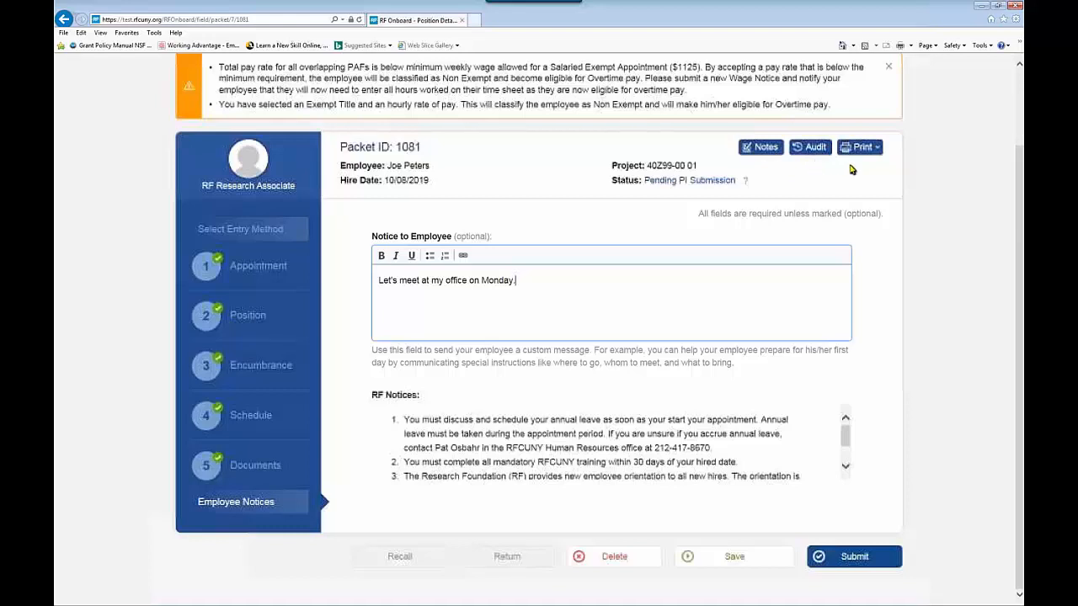
Step: Review the packet's Notes and Audit trail, closing each without changes
{"action": "left_click", "coordinate": [757, 149]}
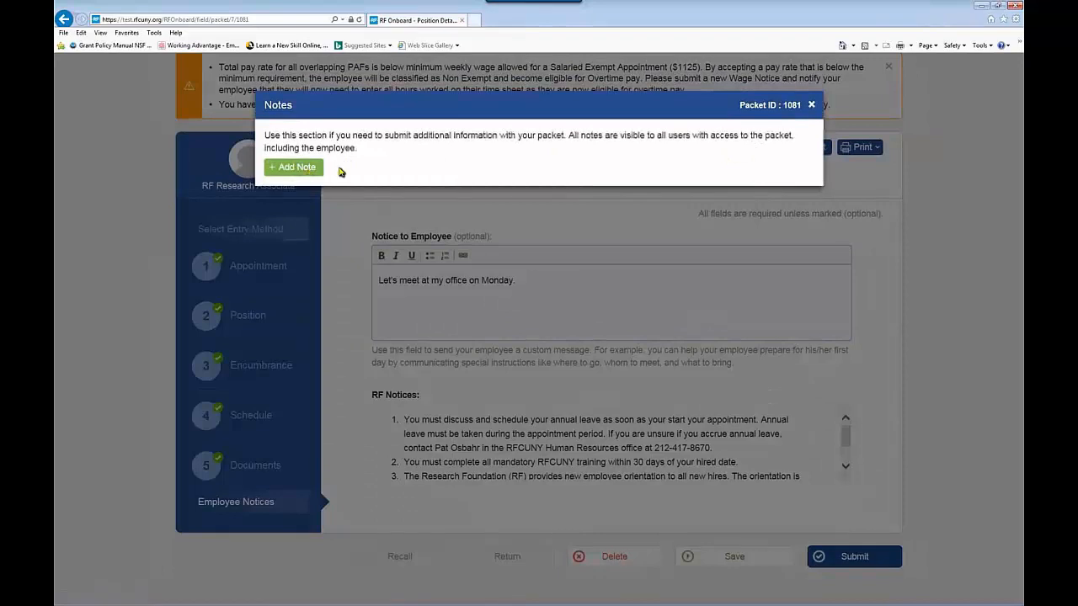
{"action": "left_click", "coordinate": [811, 104]}
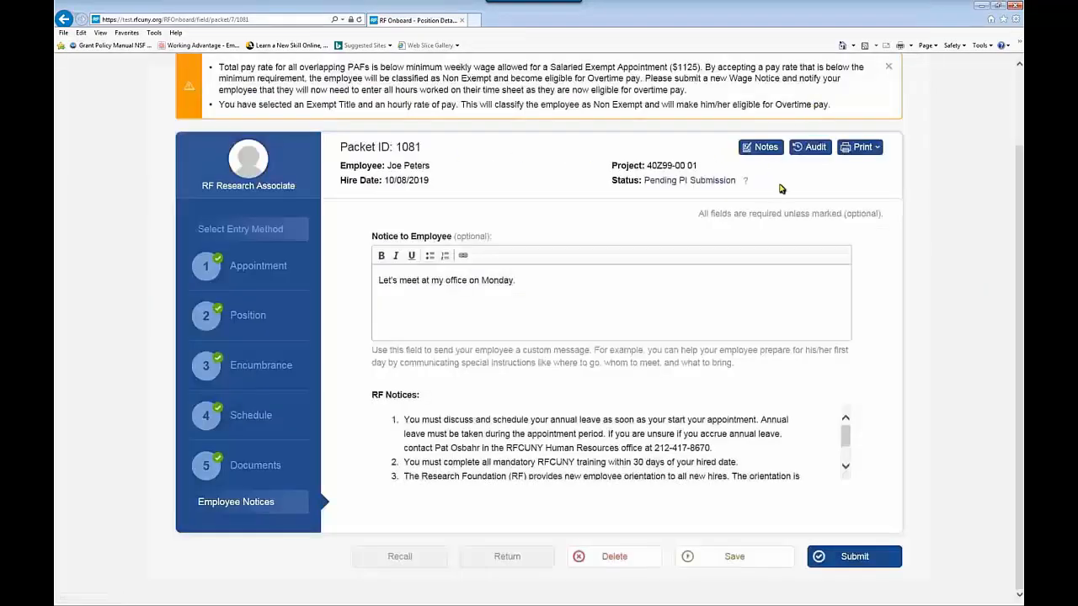
{"action": "left_click", "coordinate": [814, 149]}
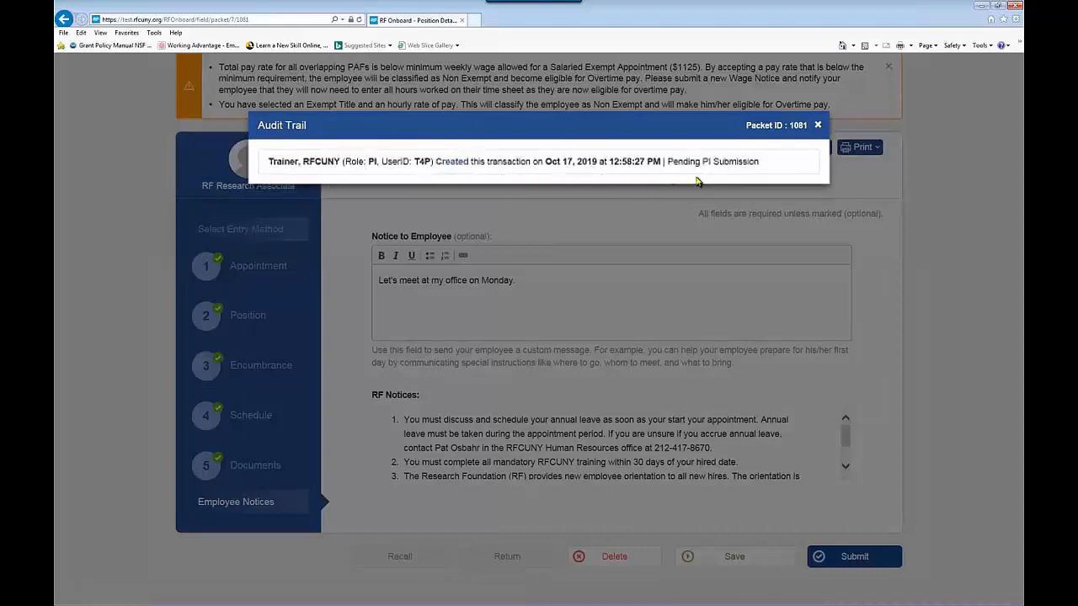
{"action": "left_click", "coordinate": [818, 125]}
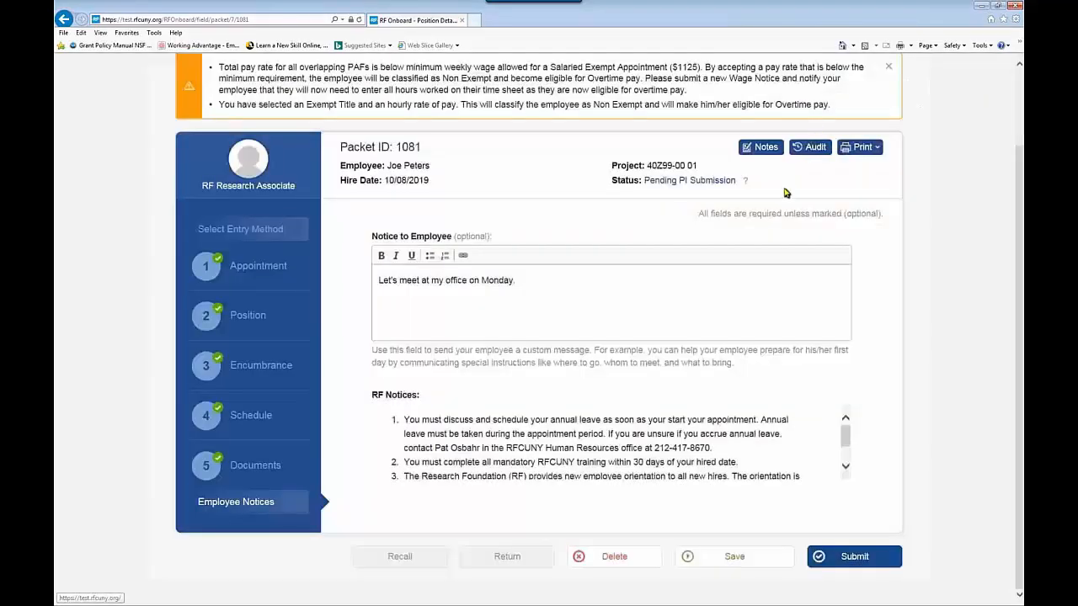
Step: Toggle the Audit option on and back off in the packet's Print options
{"action": "left_click", "coordinate": [860, 147]}
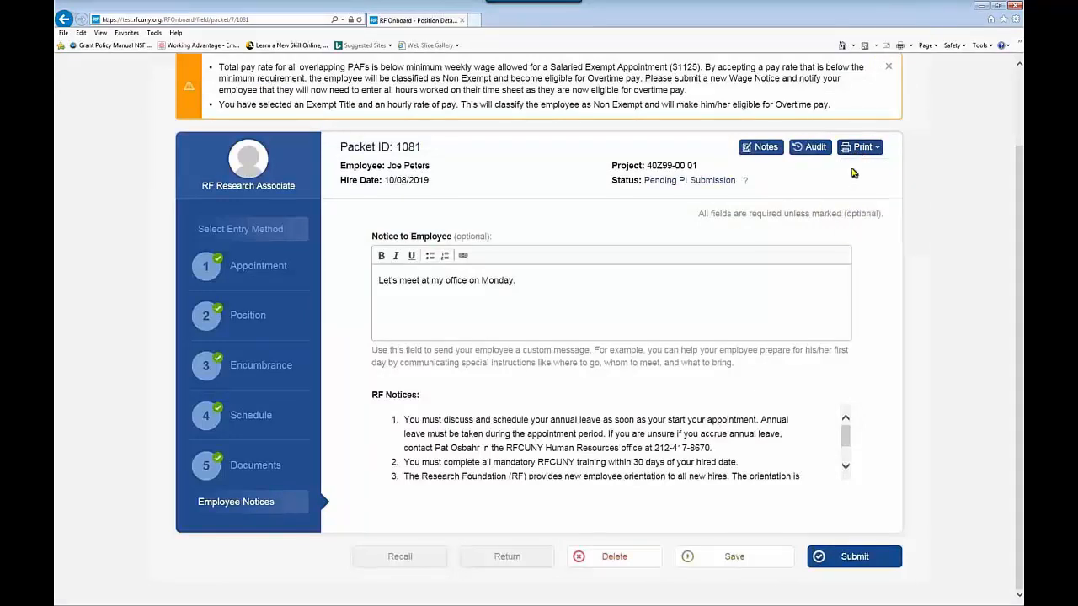
{"action": "mouse_move", "coordinate": [854, 152]}
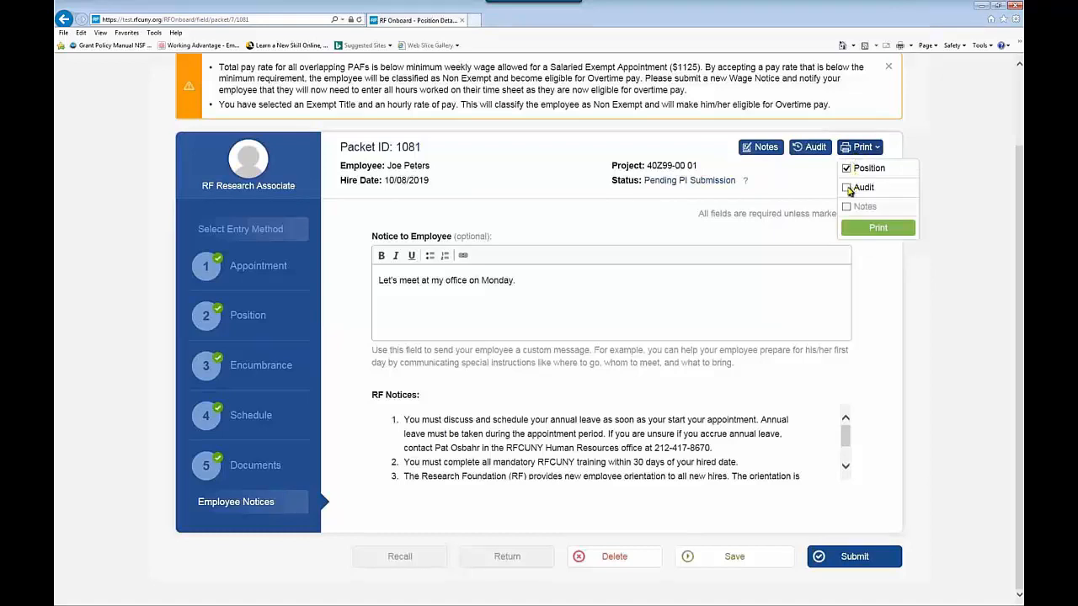
{"action": "left_click", "coordinate": [846, 187]}
{"action": "left_click", "coordinate": [846, 187]}
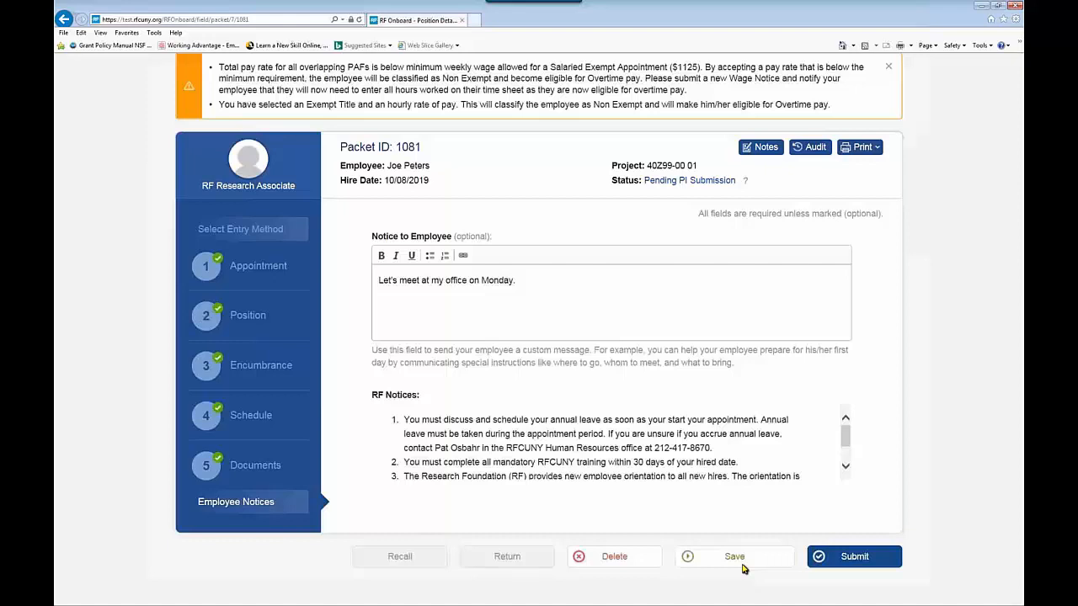
Step: Submit the completed hire packet and review the 'You are all done!' confirmation page
{"action": "left_click", "coordinate": [857, 558]}
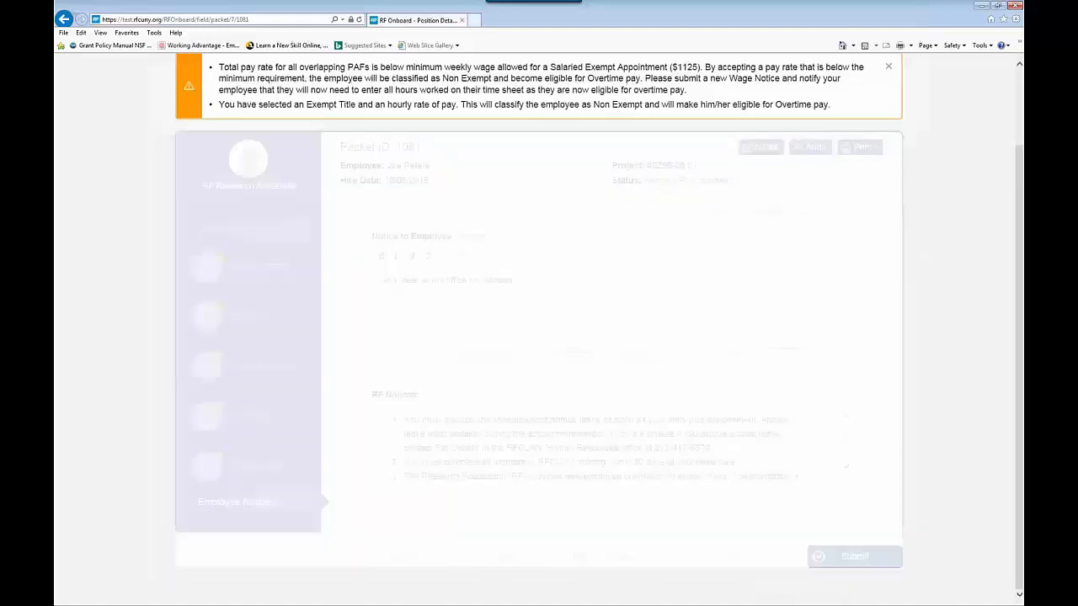
{"action": "scroll", "coordinate": [766, 530], "scroll_direction": "down", "scroll_amount": 1}
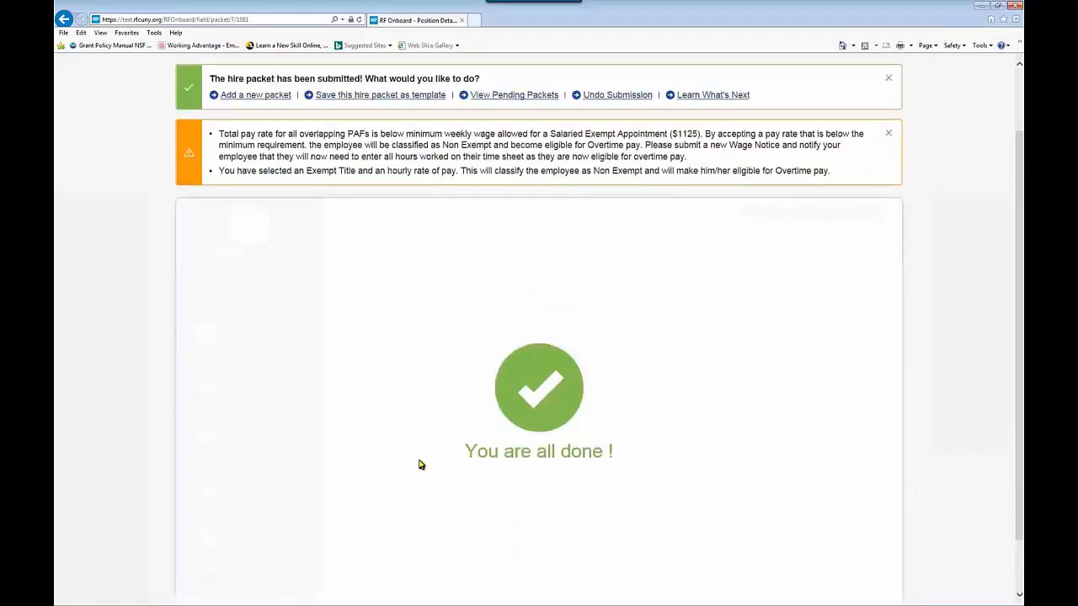
{"action": "scroll", "coordinate": [404, 463], "scroll_direction": "up", "scroll_amount": 1}
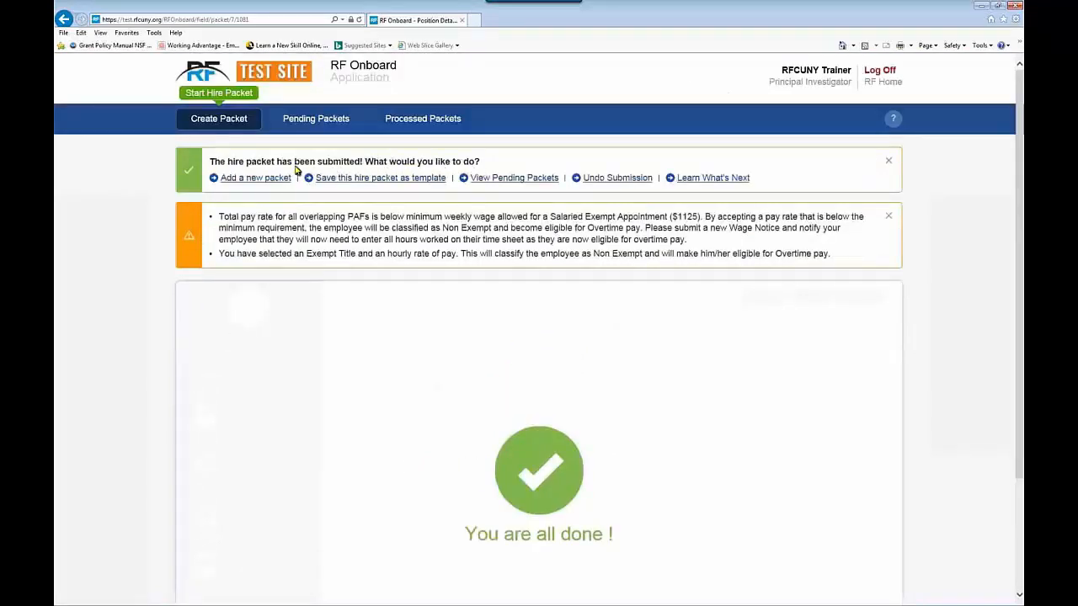
{"action": "left_click", "coordinate": [250, 183]}
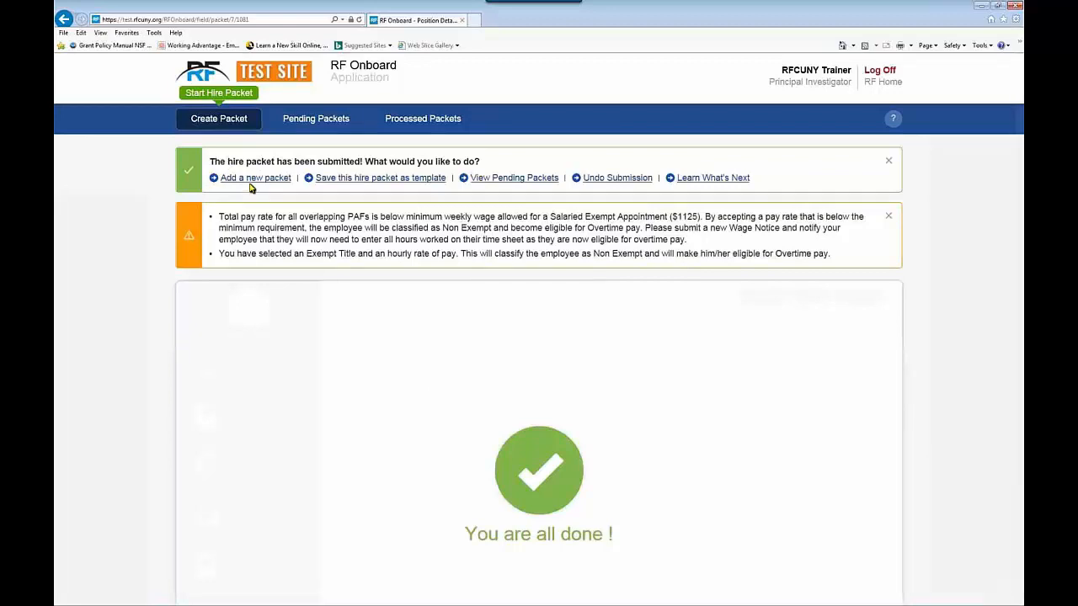
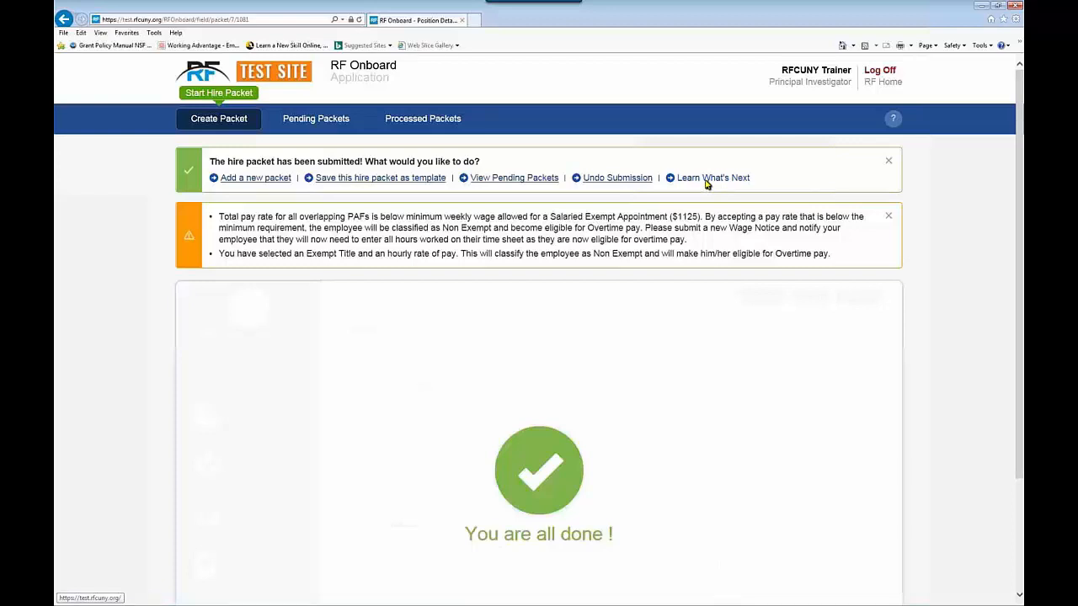
Step: After checking the packet's processing stage, save it as template 'Research Associate' with description 'XYZ'
{"action": "left_click", "coordinate": [707, 180]}
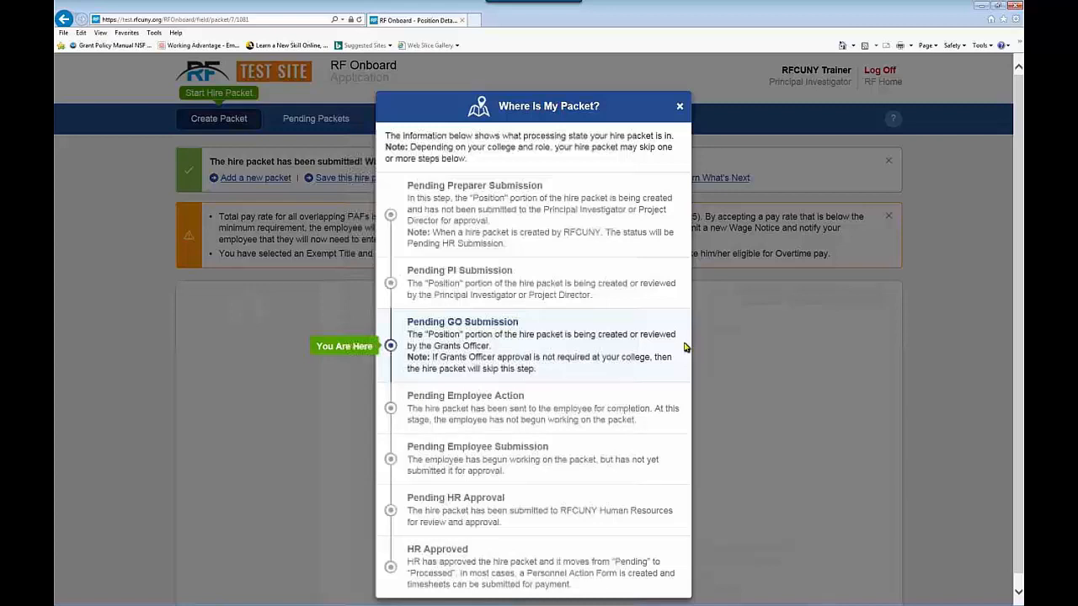
{"action": "left_click", "coordinate": [679, 106]}
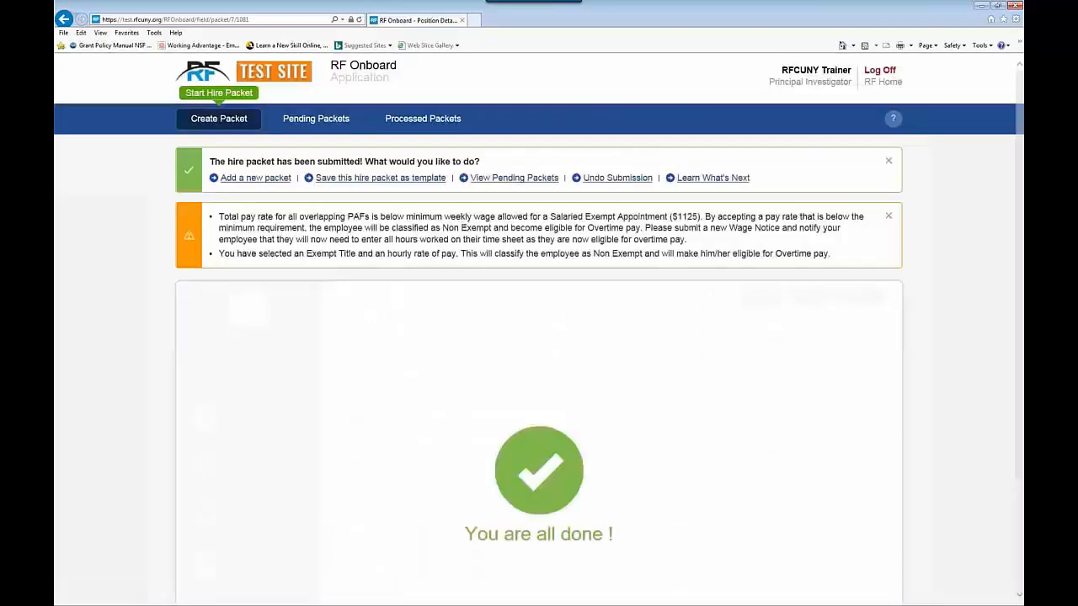
{"action": "left_click", "coordinate": [366, 180]}
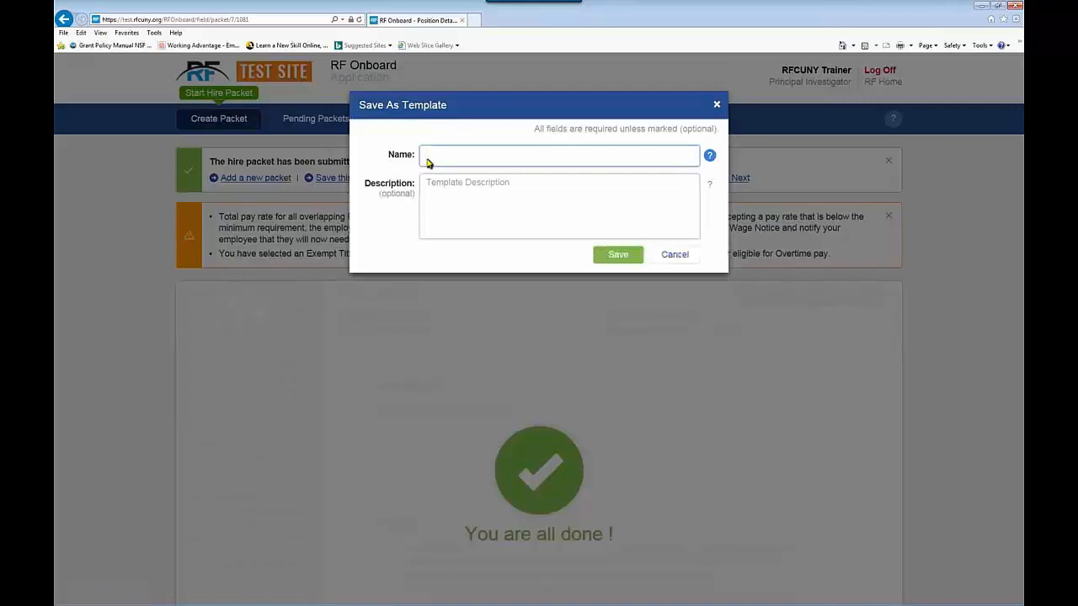
{"action": "type", "text": "Research Associate"}
{"action": "left_click", "coordinate": [441, 192]}
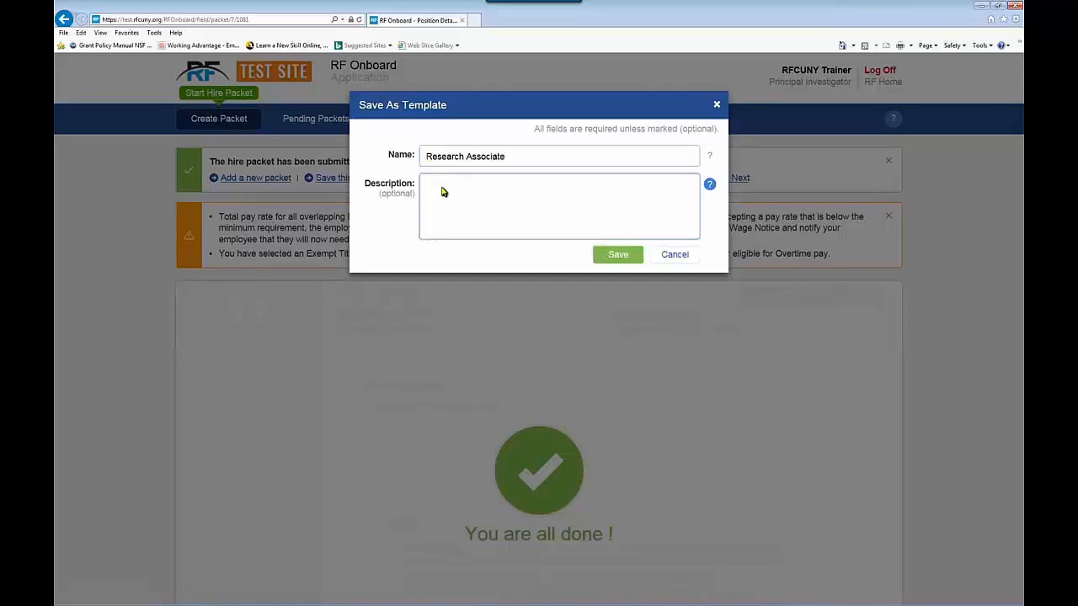
{"action": "type", "text": "XYZ"}
{"action": "left_click", "coordinate": [617, 255]}
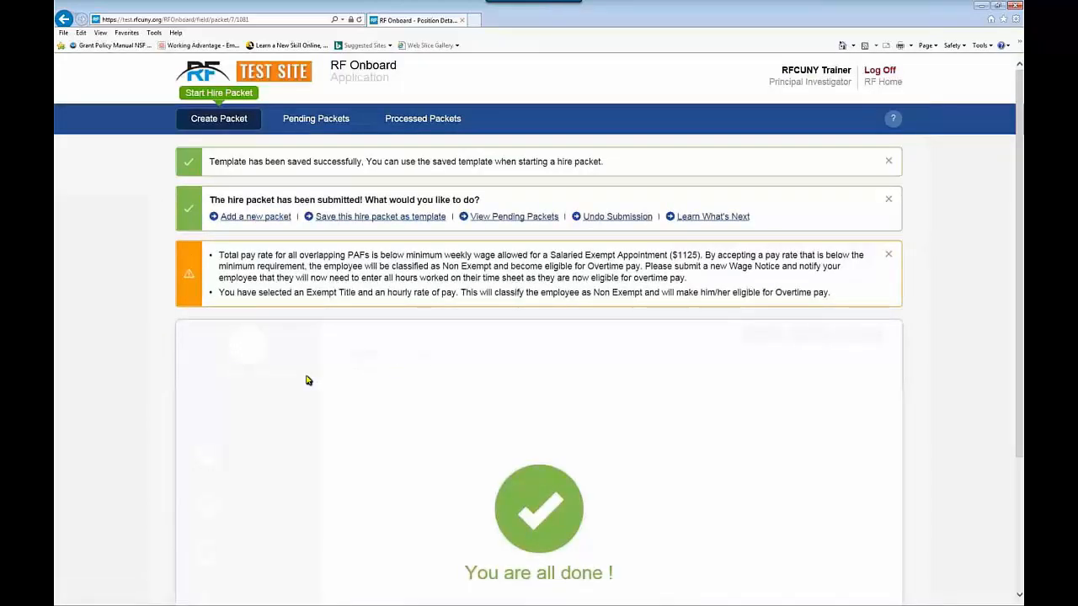
Step: Create a new hire packet from the Research Associate template
{"action": "left_click", "coordinate": [230, 124]}
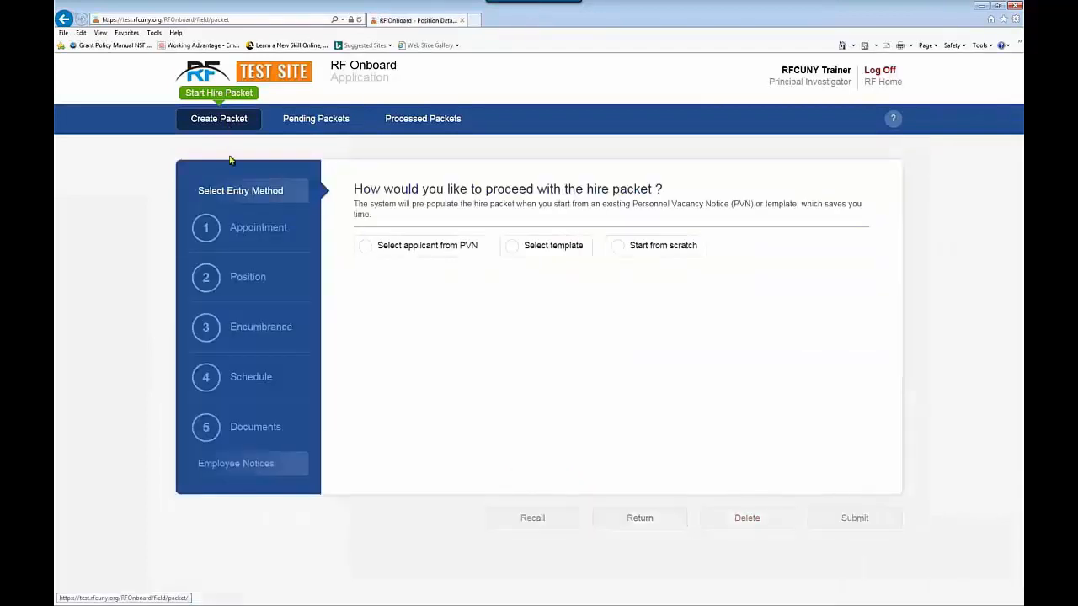
{"action": "left_click", "coordinate": [511, 246]}
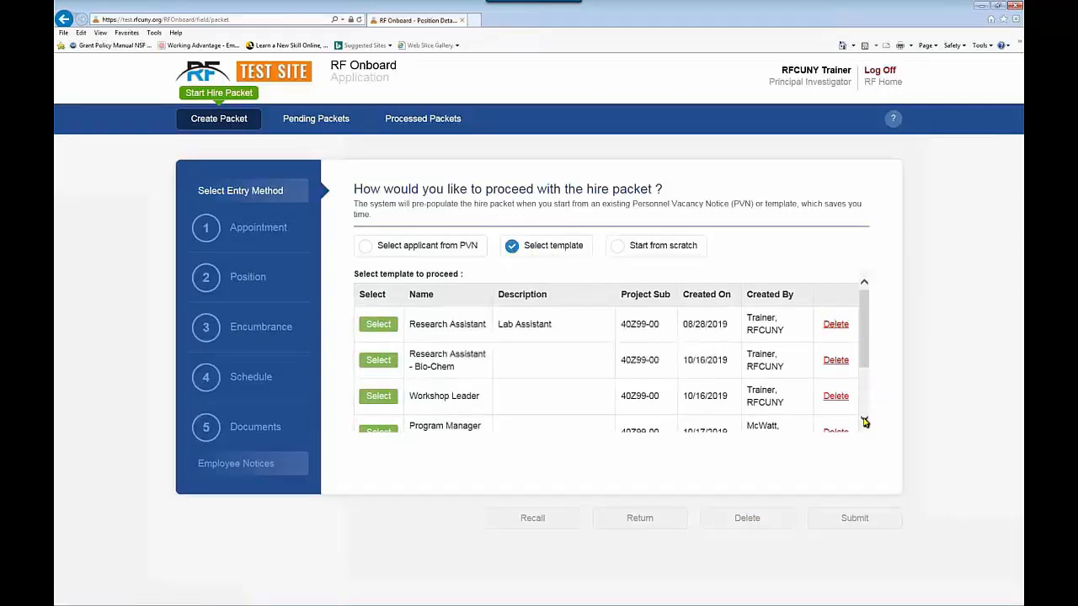
{"action": "left_click", "coordinate": [864, 419]}
{"action": "left_click", "coordinate": [863, 419]}
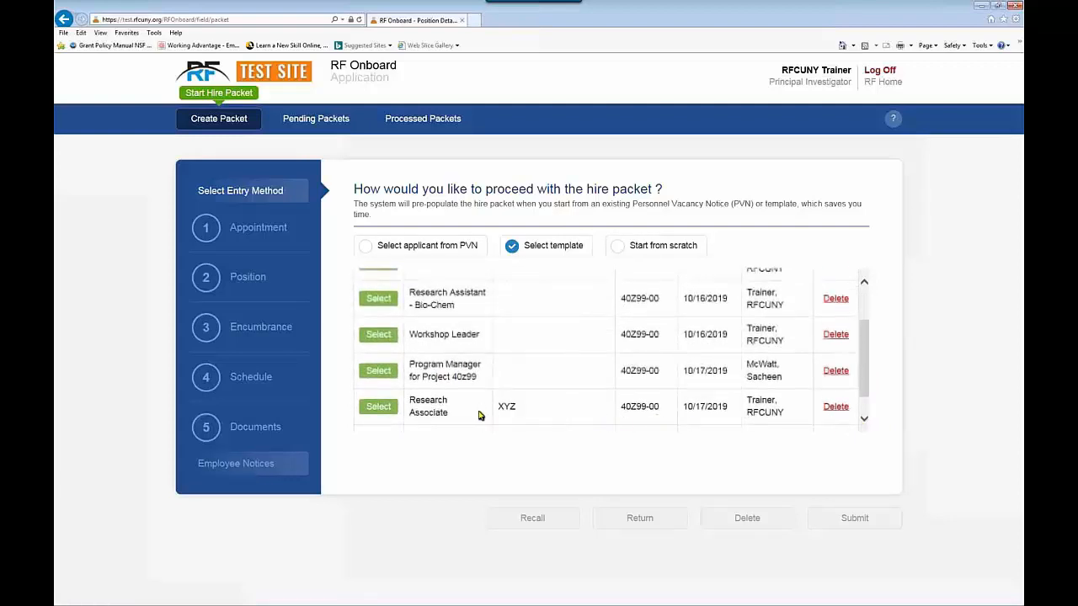
{"action": "left_click", "coordinate": [378, 407]}
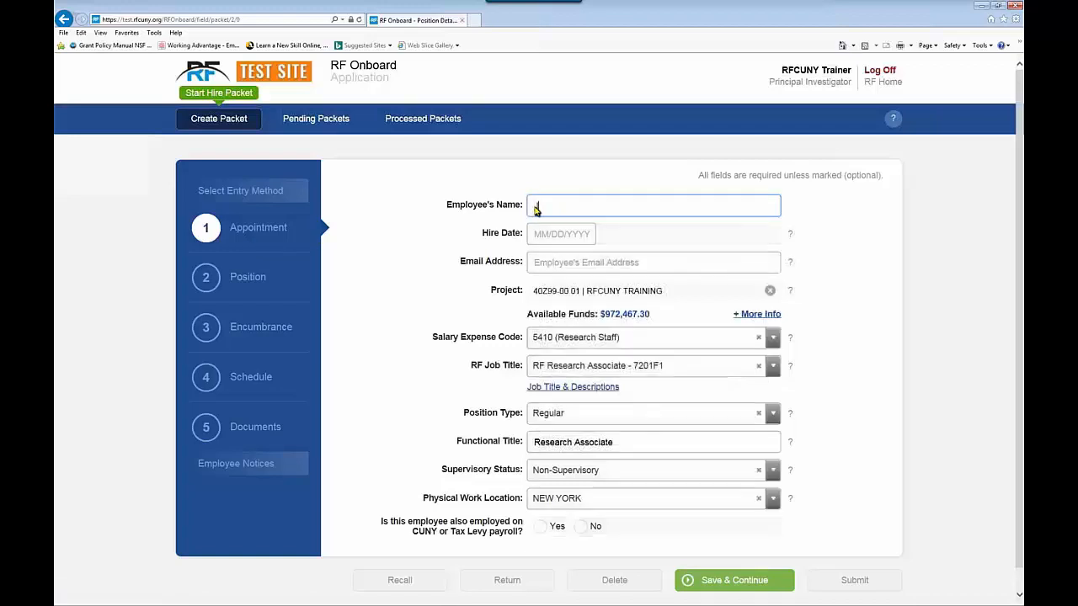
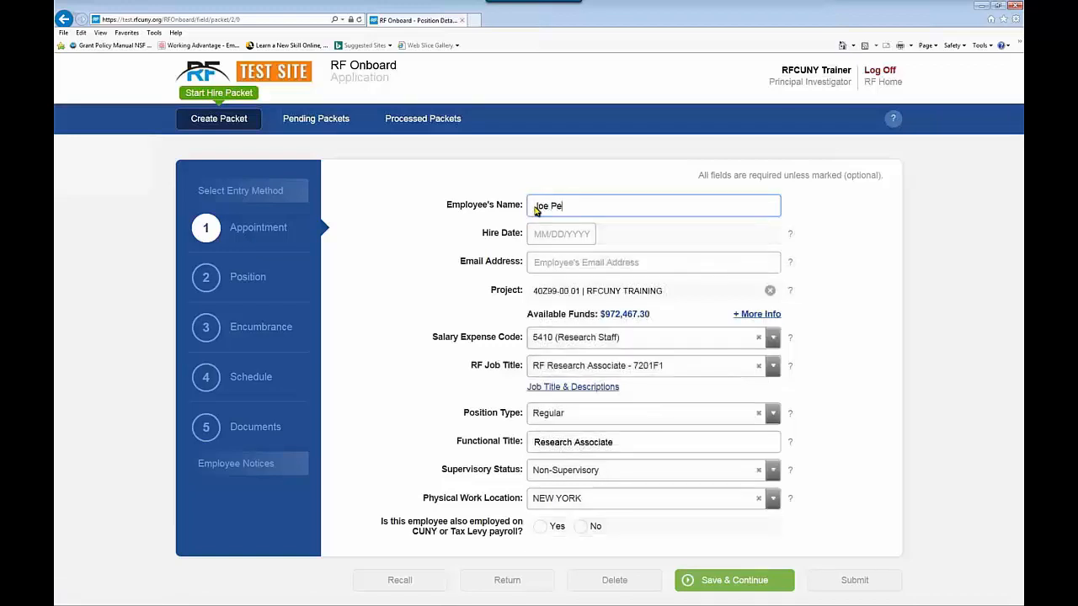
Step: Enter the employee's name, a 12/20/2019 hire date, and the employee's e-mail
{"action": "left_click", "coordinate": [553, 236]}
{"action": "left_click", "coordinate": [587, 257]}
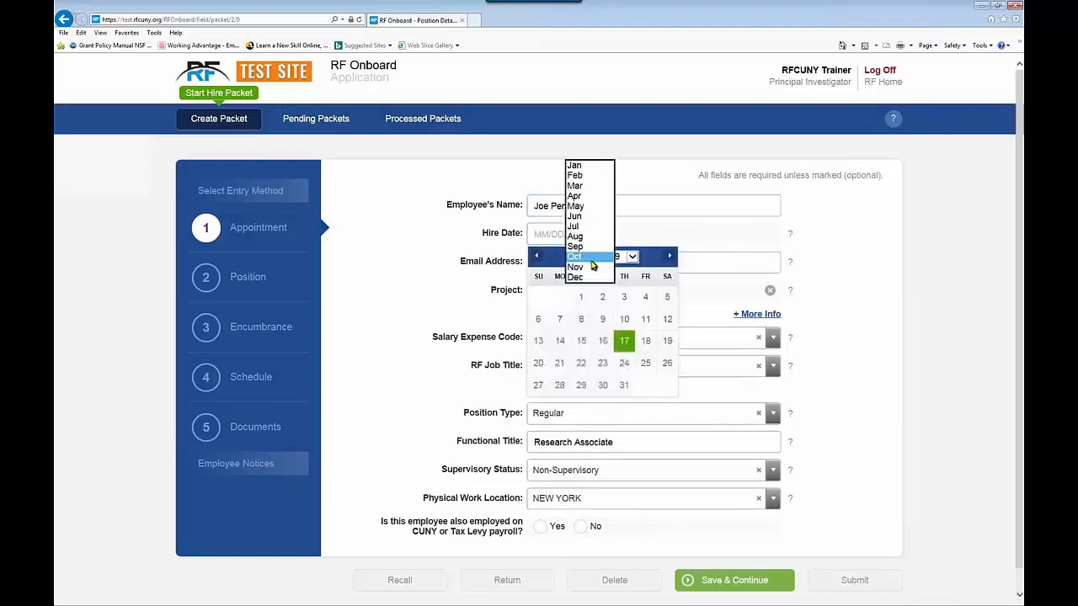
{"action": "left_click", "coordinate": [576, 277]}
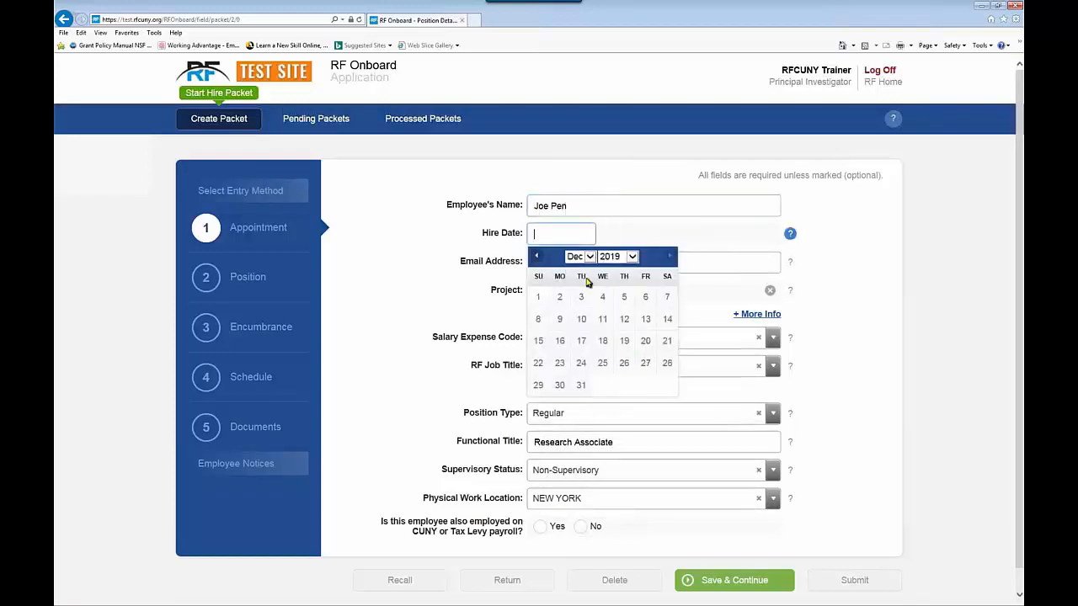
{"action": "left_click", "coordinate": [645, 350]}
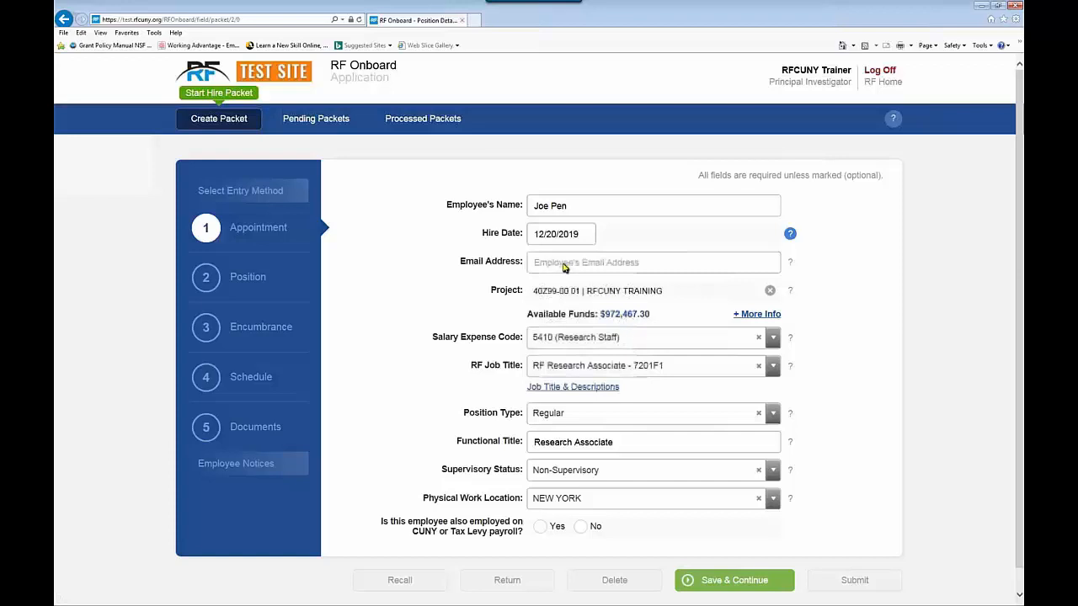
{"action": "left_click", "coordinate": [562, 266]}
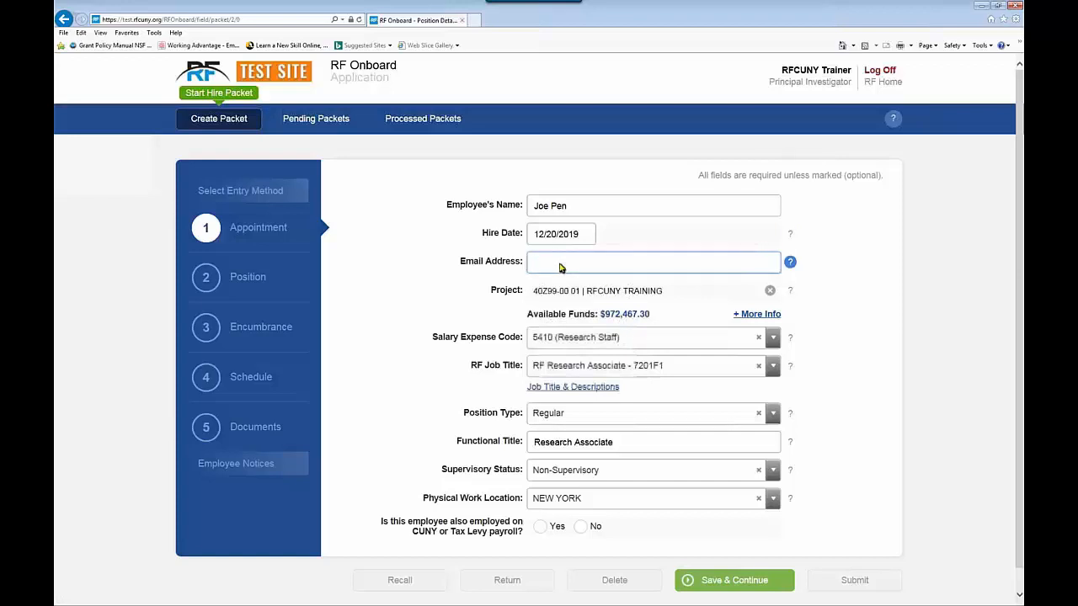
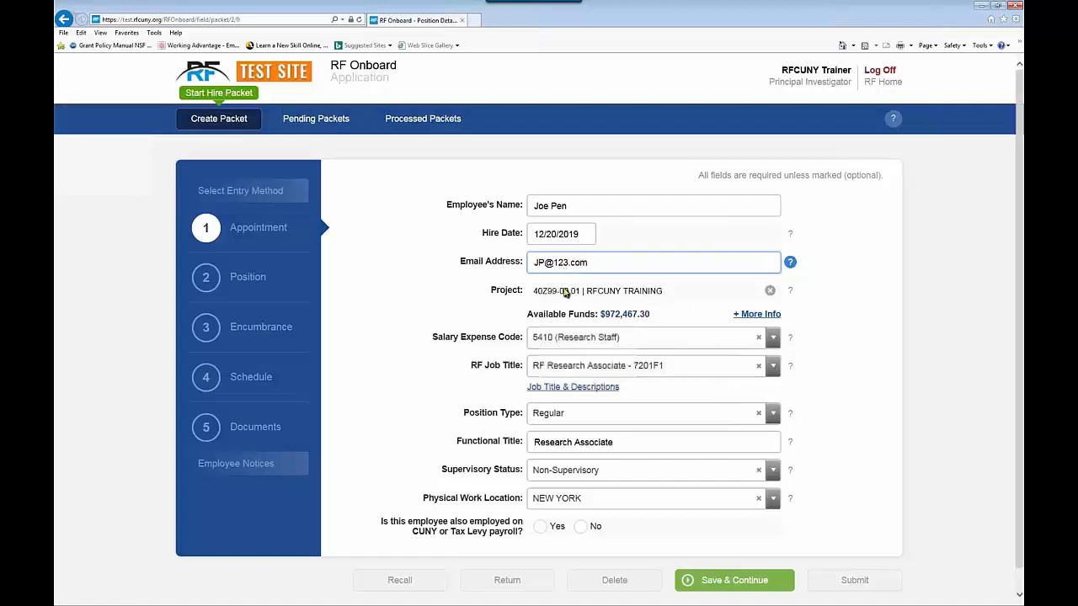
Step: Keep expense code 5410 (Research Staff), answer No to CUNY payroll, and save
{"action": "left_click", "coordinate": [773, 340]}
{"action": "key", "text": "Up"}
{"action": "key", "text": "Up"}
{"action": "key", "text": "Up"}
{"action": "key", "text": "Up"}
{"action": "key", "text": "Up"}
{"action": "key", "text": "Up"}
{"action": "key", "text": "Up"}
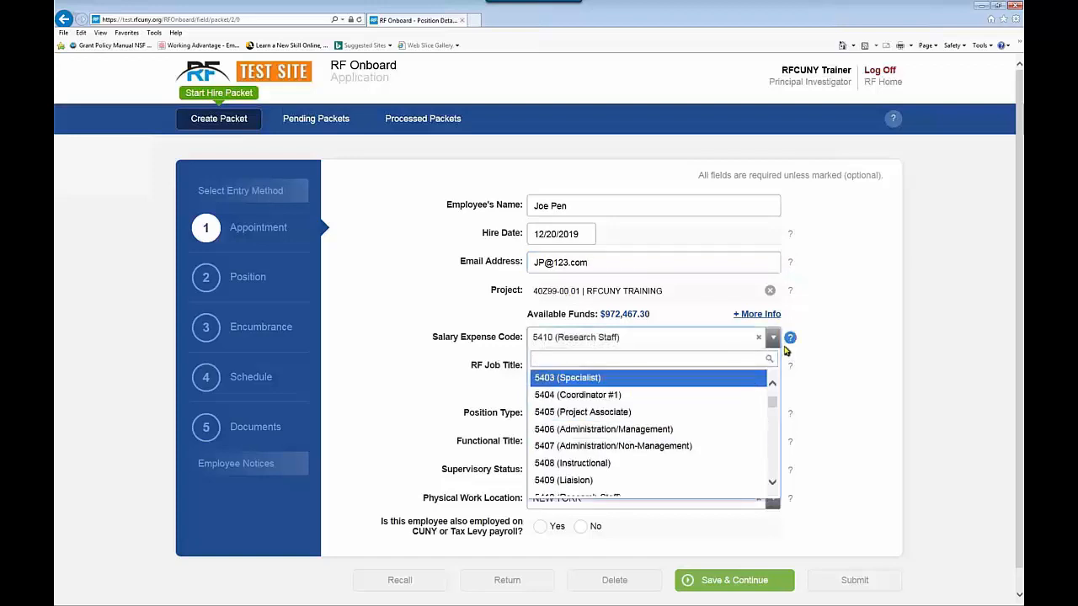
{"action": "left_click", "coordinate": [772, 484]}
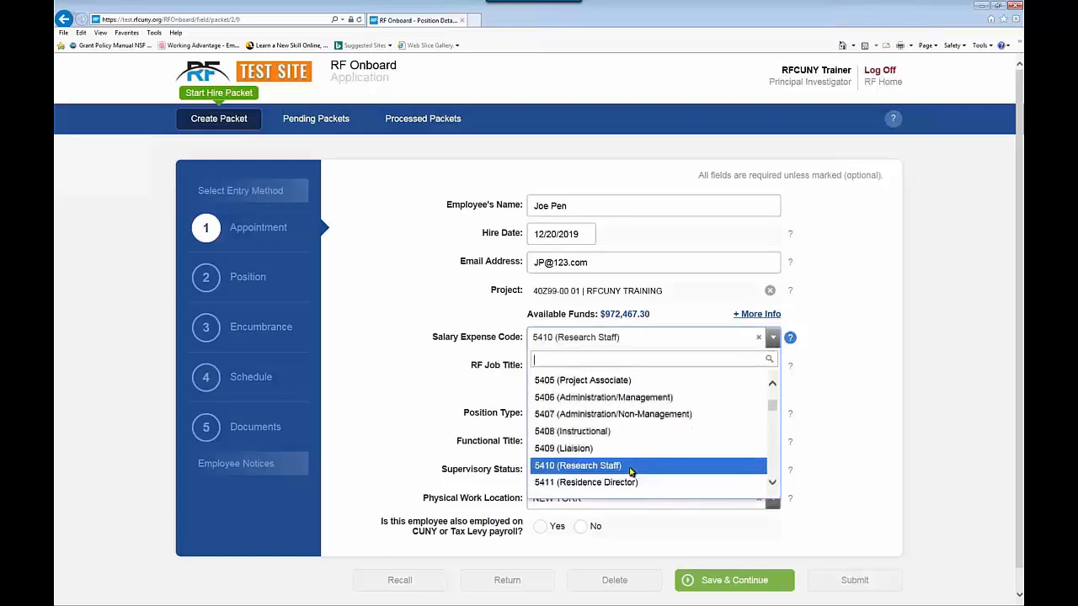
{"action": "left_click", "coordinate": [630, 469]}
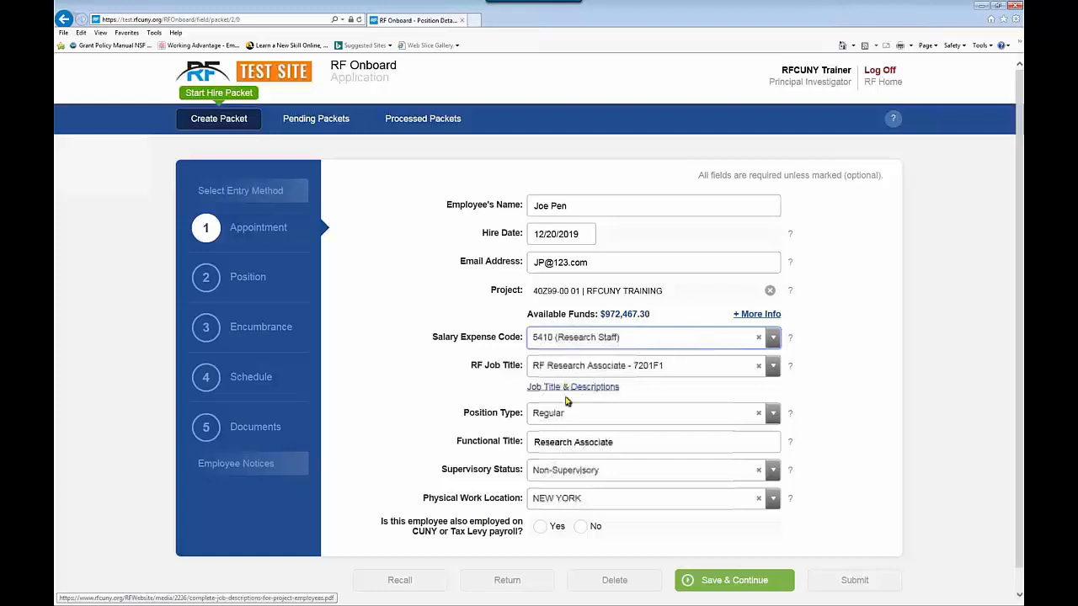
{"action": "scroll", "coordinate": [566, 405], "scroll_direction": "down", "scroll_amount": 1}
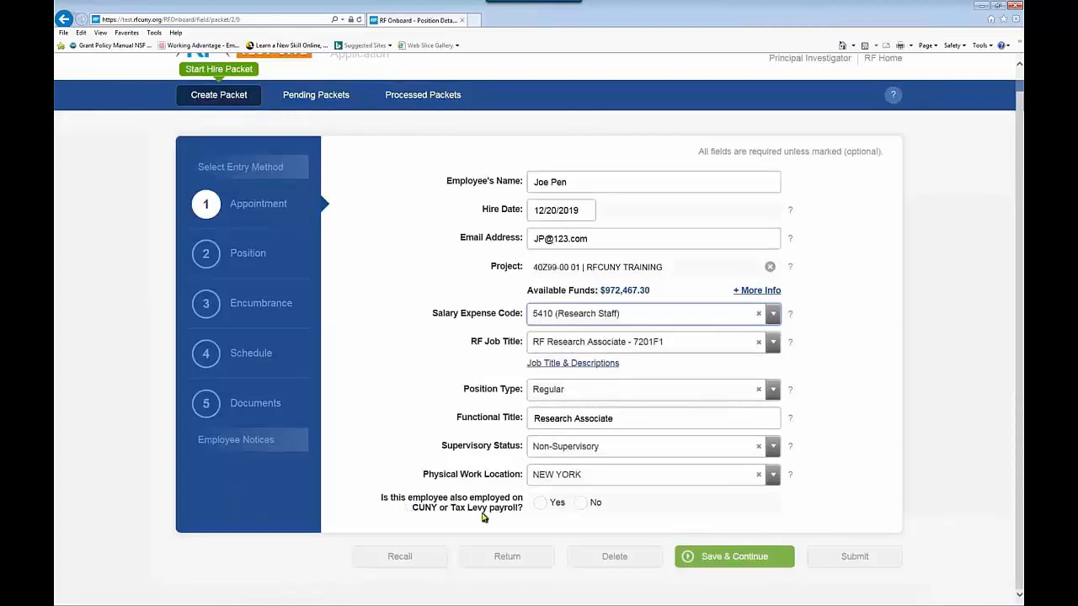
{"action": "left_click", "coordinate": [580, 502]}
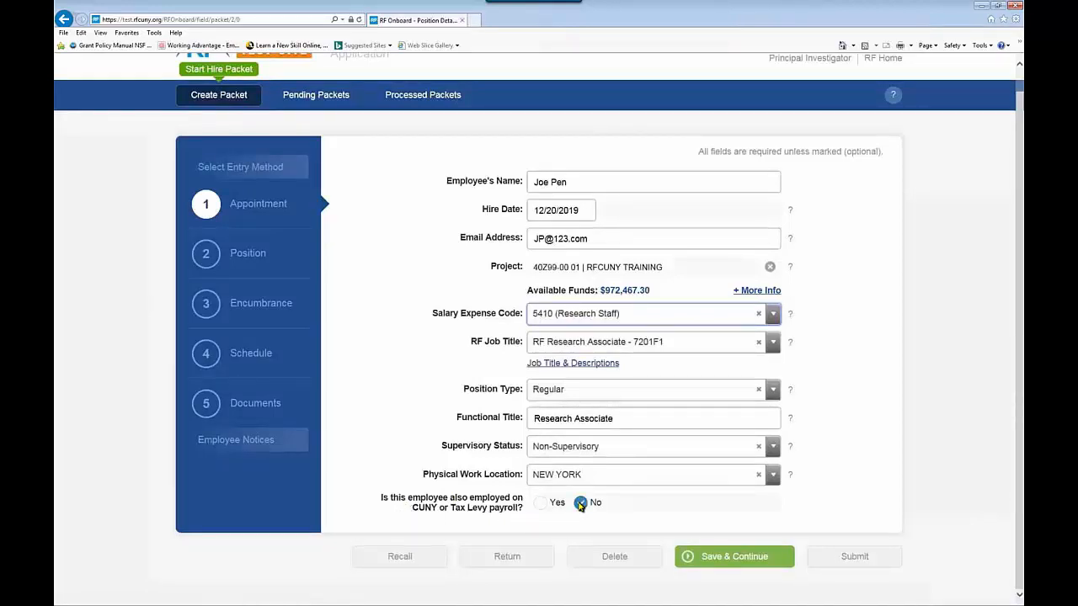
{"action": "left_click", "coordinate": [715, 557]}
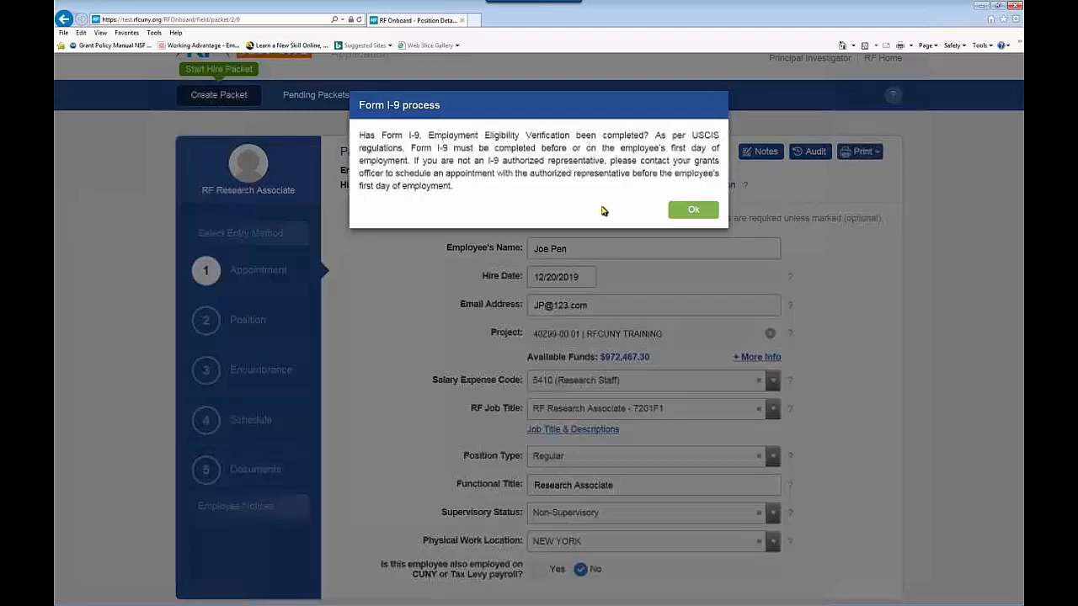
Step: Acknowledge the Form I-9 notice, answer No to operating a vehicle, and save Position
{"action": "left_click", "coordinate": [689, 214]}
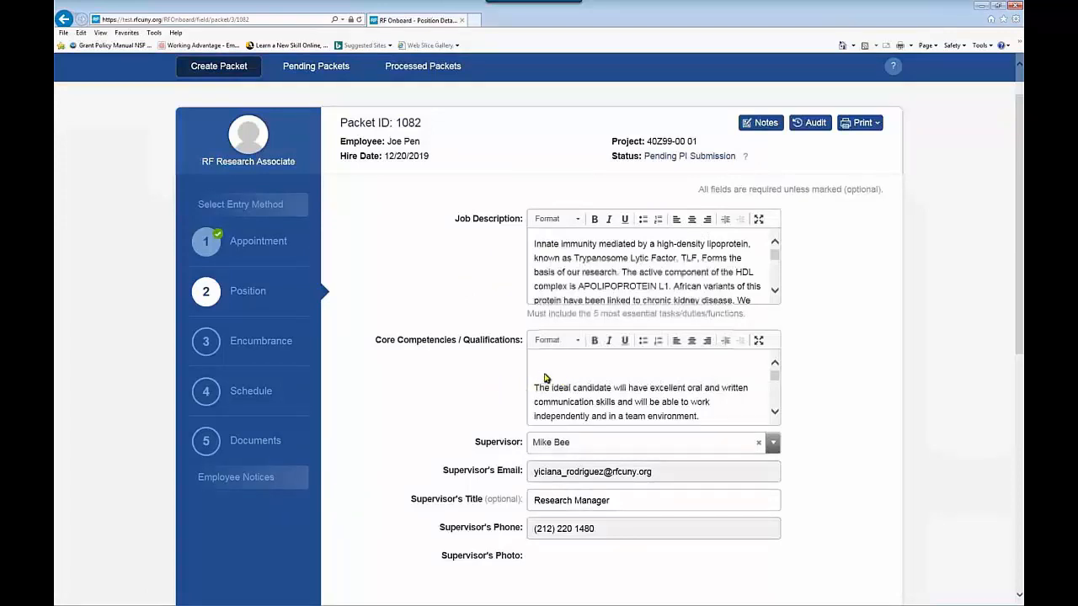
{"action": "scroll", "coordinate": [546, 378], "scroll_direction": "down", "scroll_amount": 1}
{"action": "scroll", "coordinate": [481, 380], "scroll_direction": "down", "scroll_amount": 4}
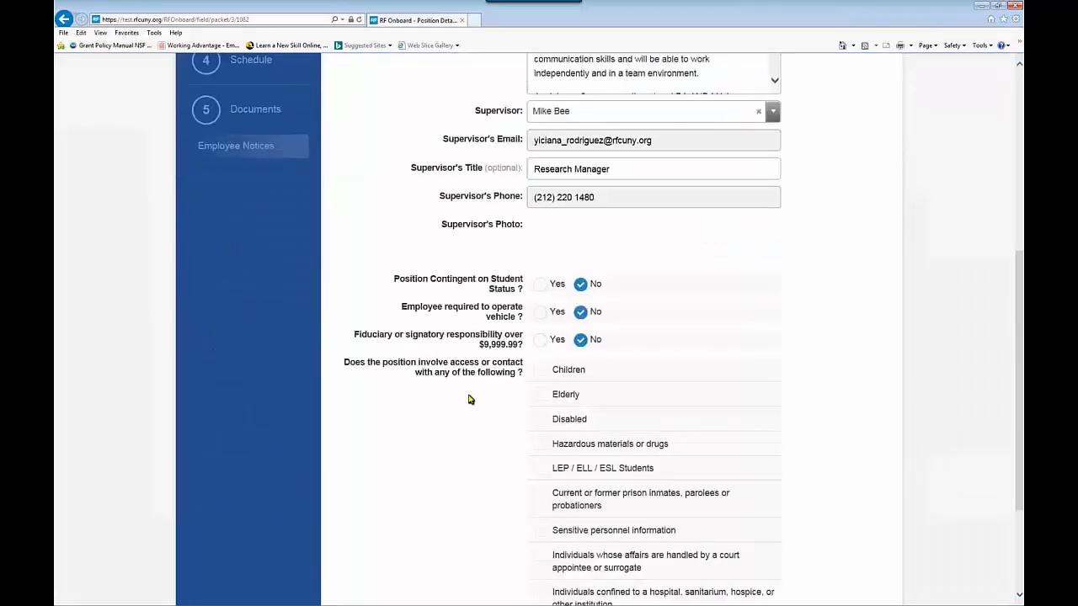
{"action": "left_click", "coordinate": [541, 316]}
{"action": "left_click", "coordinate": [580, 316]}
{"action": "scroll", "coordinate": [505, 383], "scroll_direction": "down", "scroll_amount": 3}
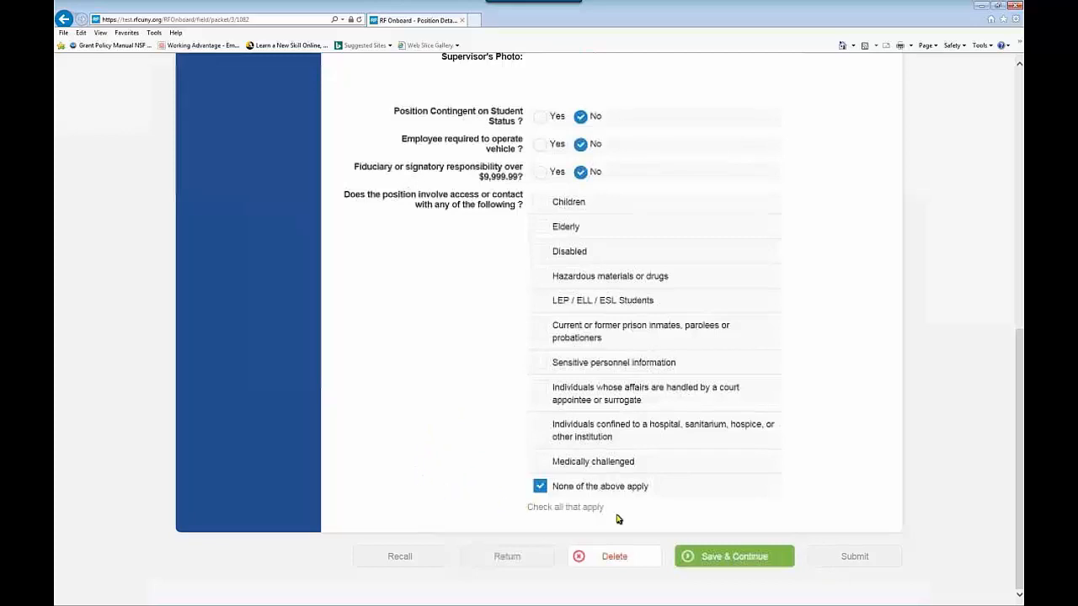
{"action": "left_click", "coordinate": [698, 556]}
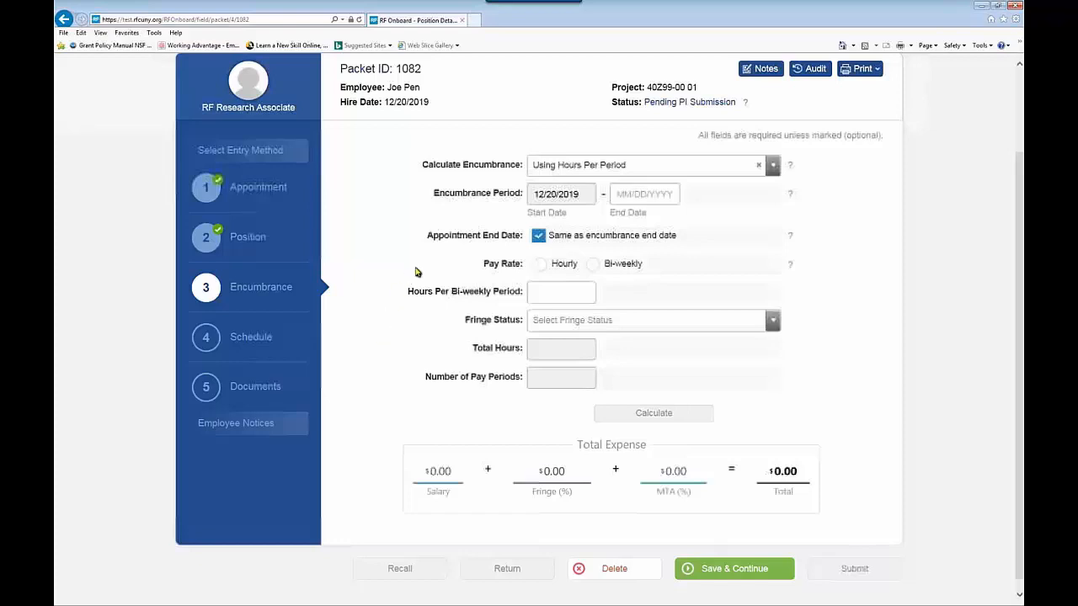
Step: Set end date 12/31/2019, hourly pay of $20, and 10 hours per bi-weekly period
{"action": "left_click", "coordinate": [640, 195]}
{"action": "left_click", "coordinate": [678, 216]}
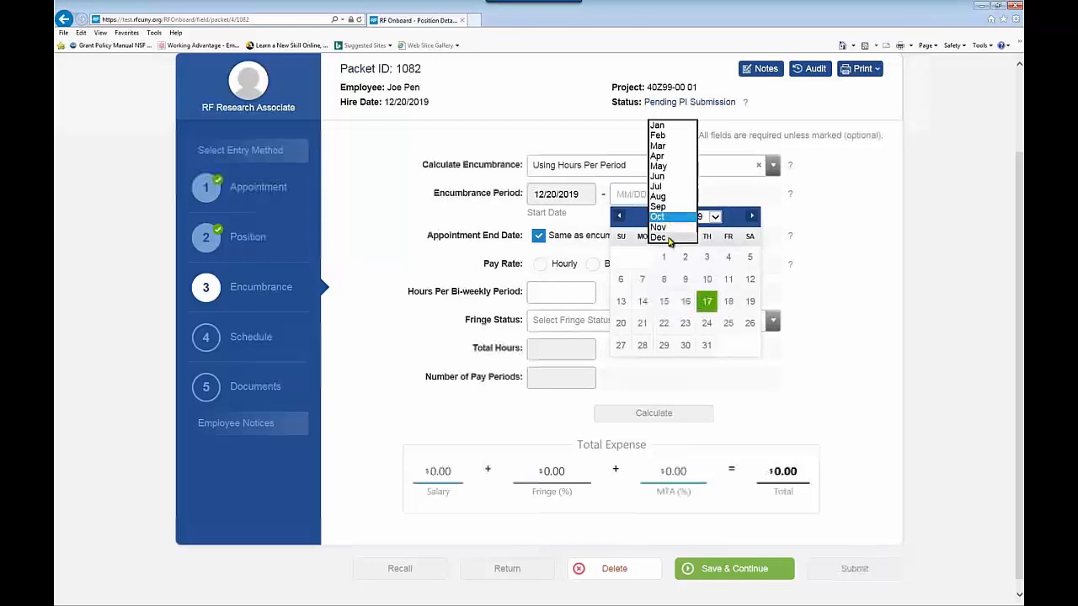
{"action": "left_click", "coordinate": [665, 237]}
{"action": "left_click", "coordinate": [664, 345]}
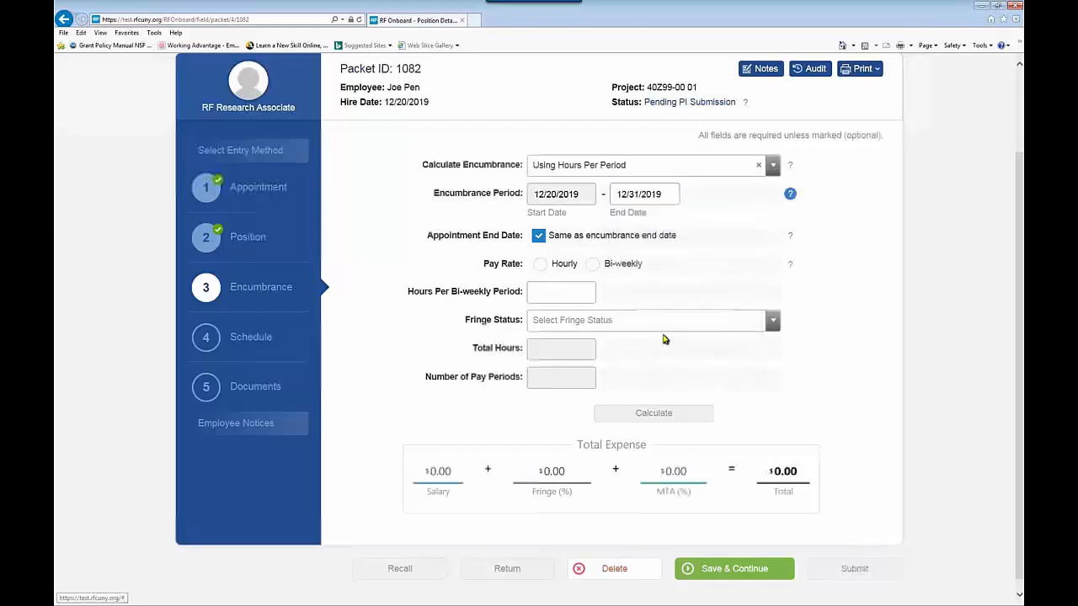
{"action": "left_click", "coordinate": [539, 265]}
{"action": "left_click", "coordinate": [674, 274]}
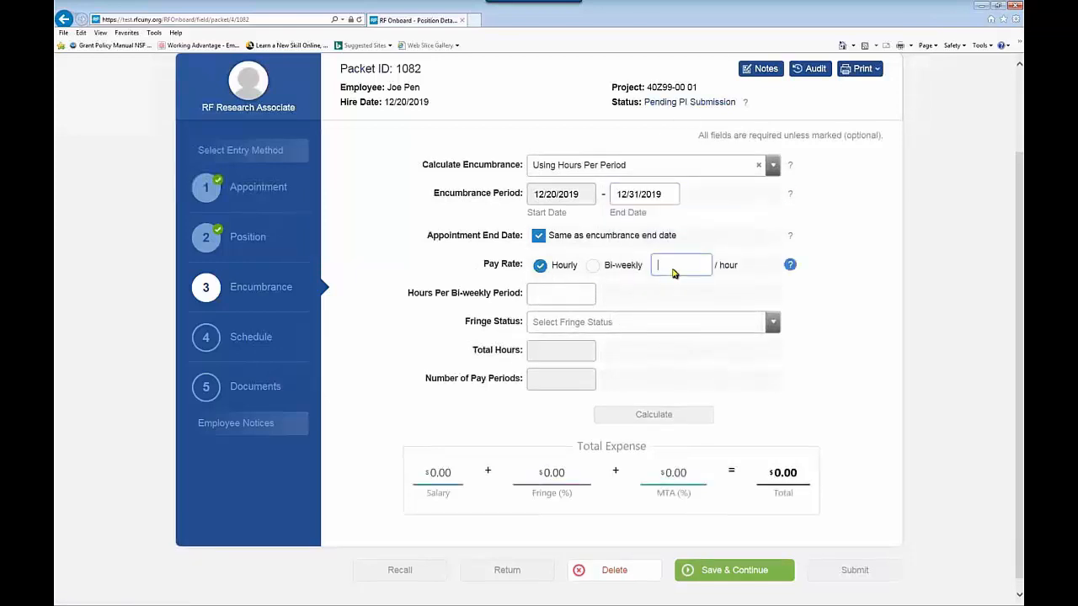
{"action": "type", "text": "20"}
{"action": "left_click", "coordinate": [542, 299]}
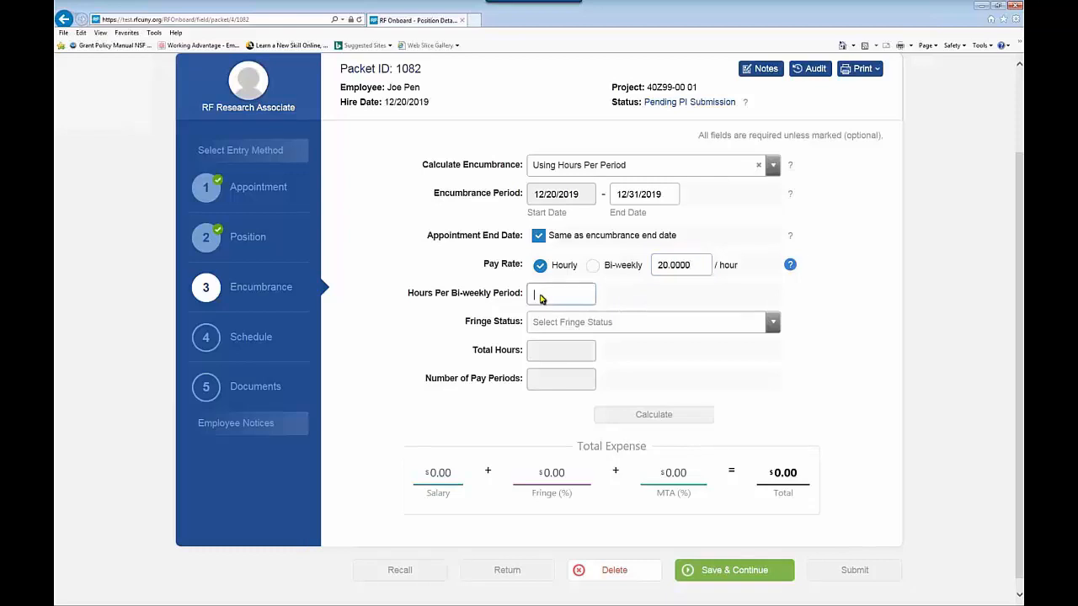
{"action": "type", "text": "10"}
Step: Choose Part Time B fringe, calculate the $173.34 total, and save the encumbrance
{"action": "left_click", "coordinate": [772, 324]}
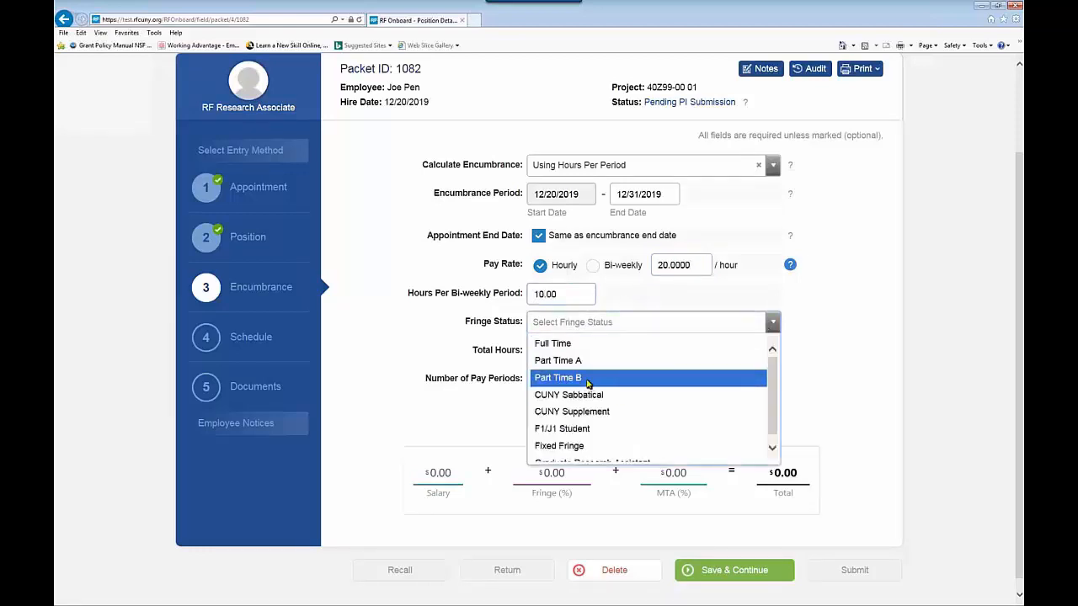
{"action": "left_click", "coordinate": [666, 378]}
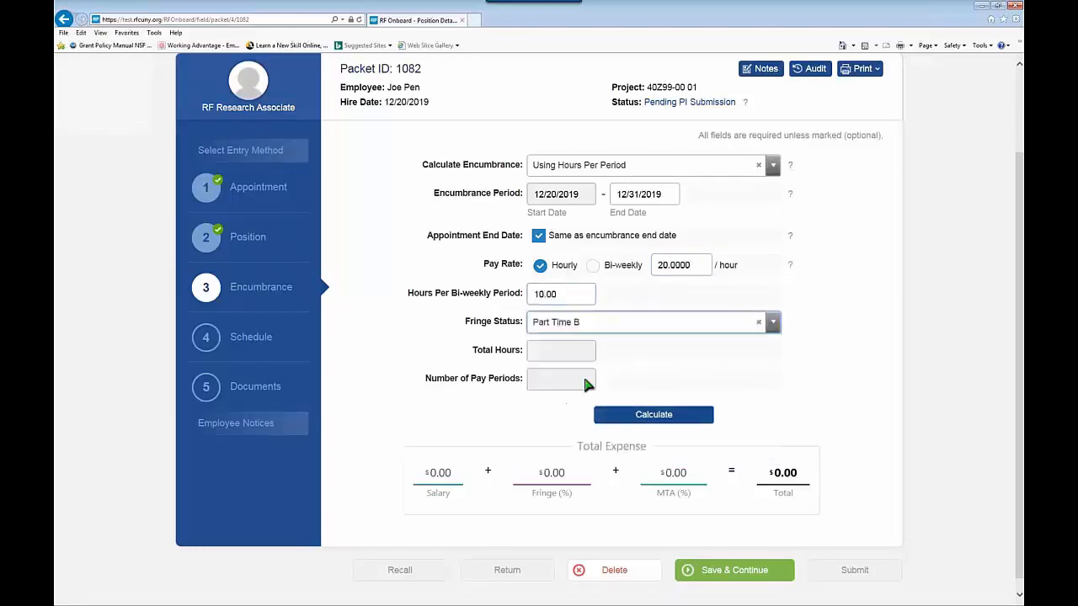
{"action": "left_click", "coordinate": [644, 414]}
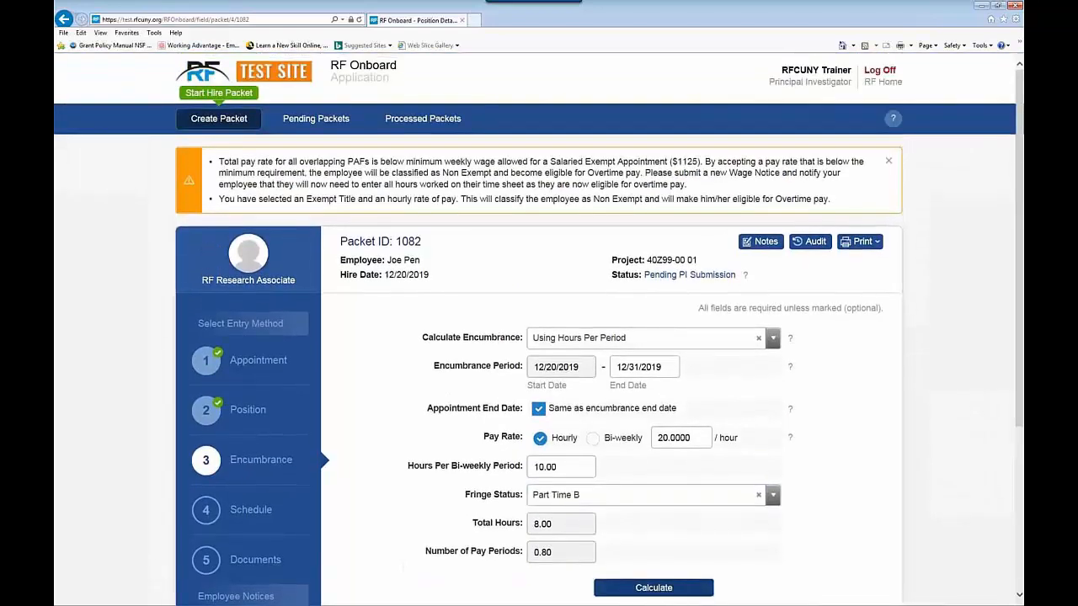
{"action": "scroll", "coordinate": [644, 417], "scroll_direction": "down", "scroll_amount": 2}
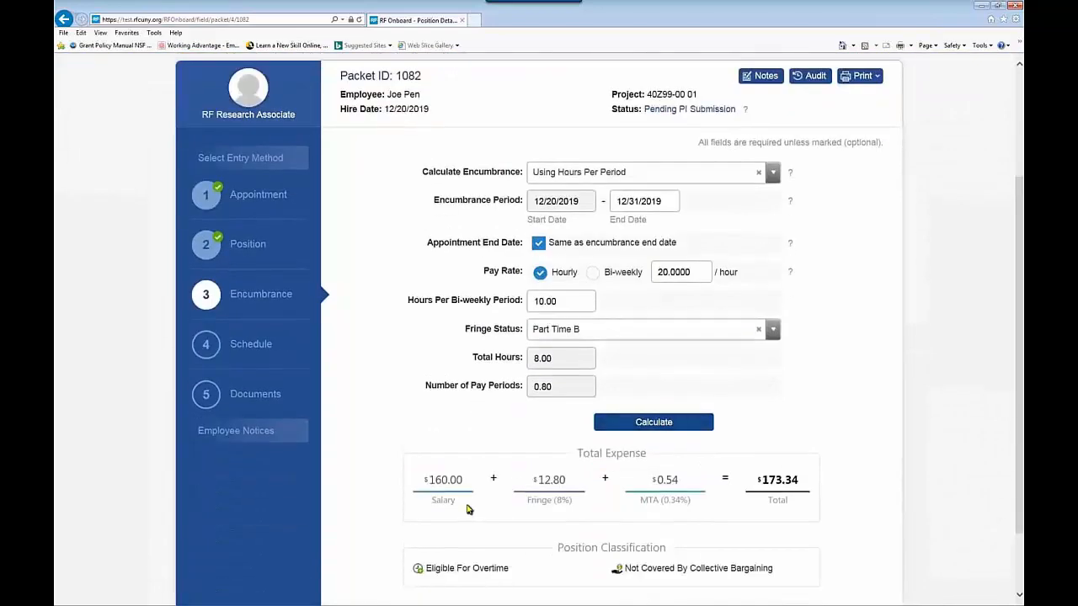
{"action": "scroll", "coordinate": [710, 510], "scroll_direction": "down", "scroll_amount": 1}
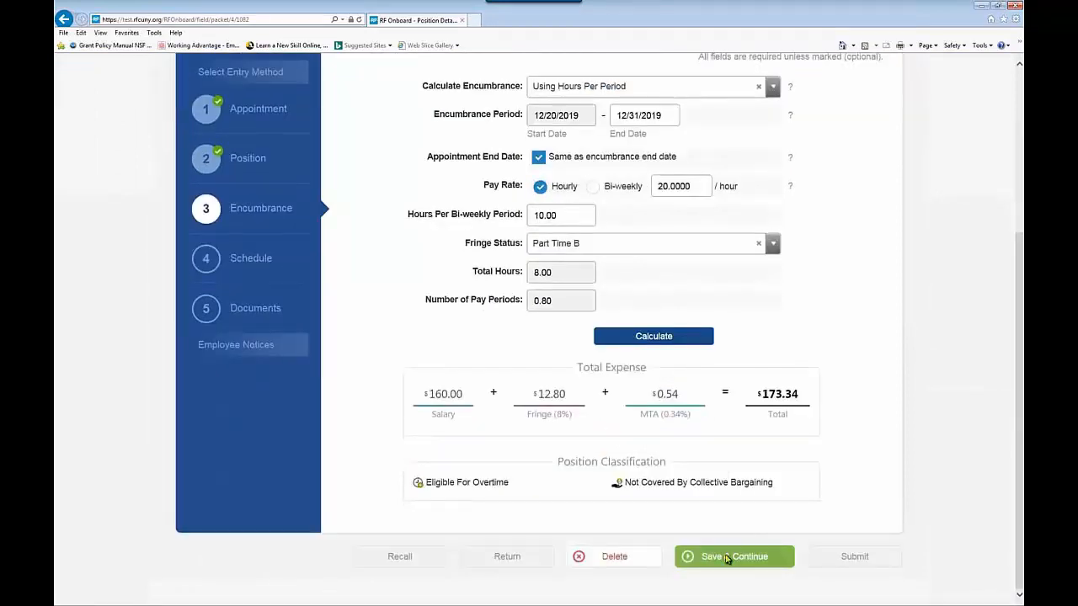
{"action": "left_click", "coordinate": [720, 556]}
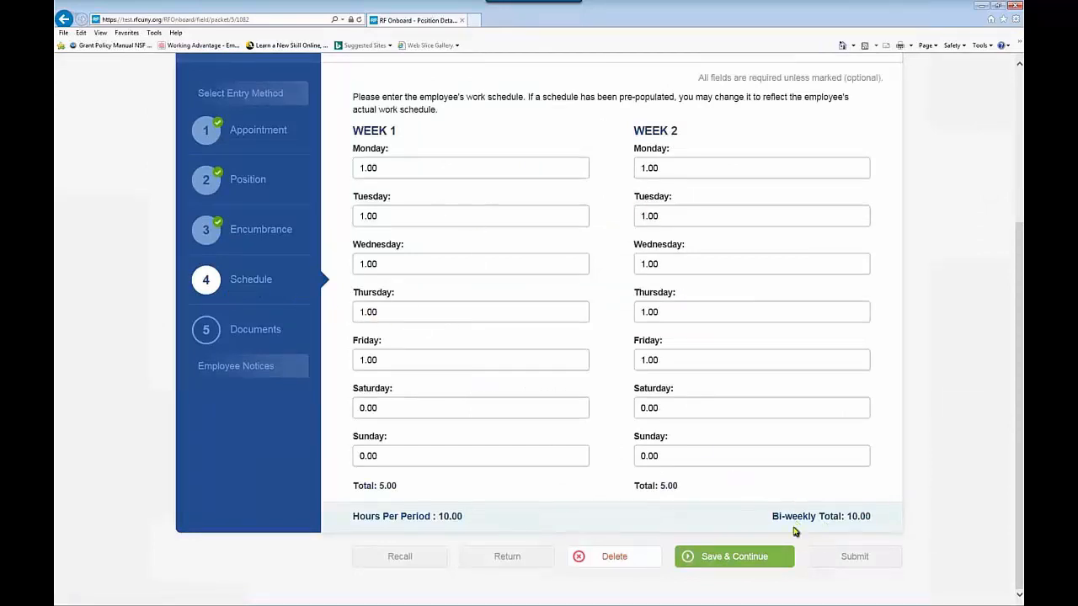
Step: Save the pre-filled 10-hours-per-period schedule unchanged
{"action": "left_click", "coordinate": [722, 559]}
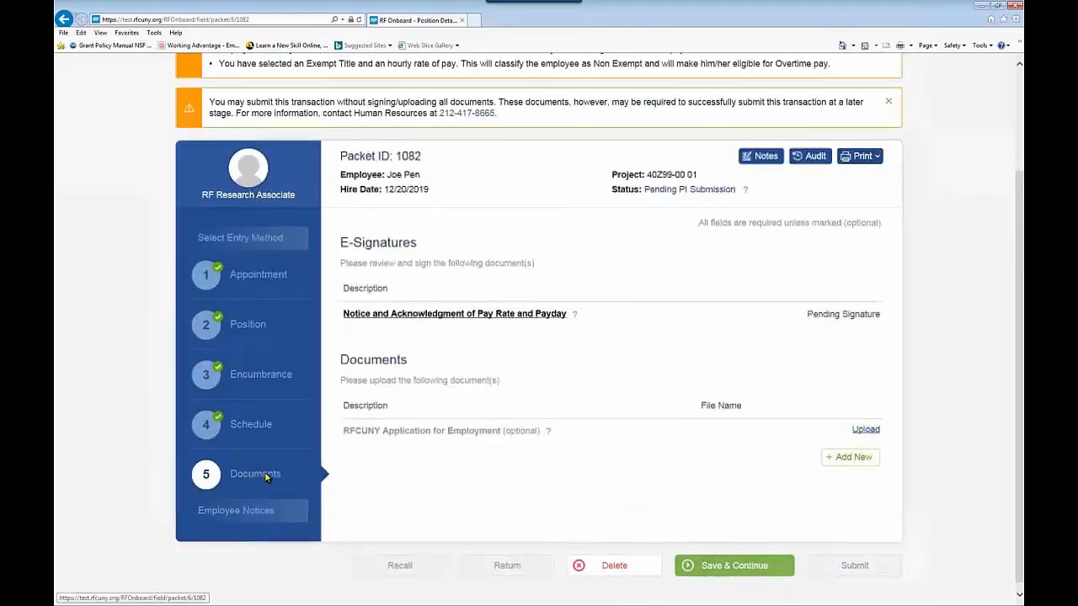
Step: Sign the Notice and Acknowledgment of Pay Rate and Payday as preparer in DocuSign and finish
{"action": "left_click", "coordinate": [434, 316]}
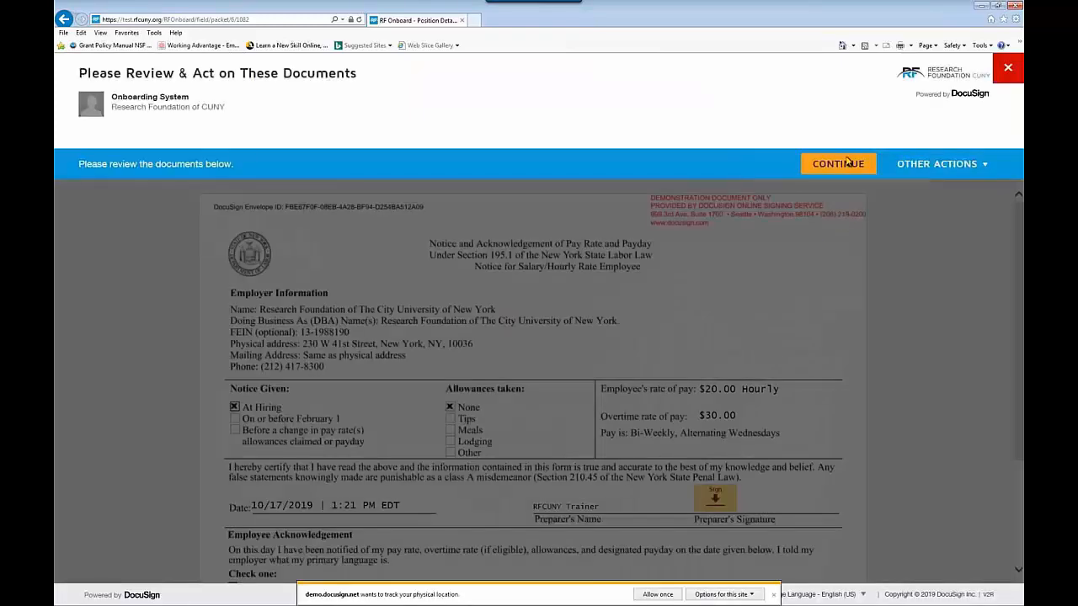
{"action": "left_click", "coordinate": [840, 163]}
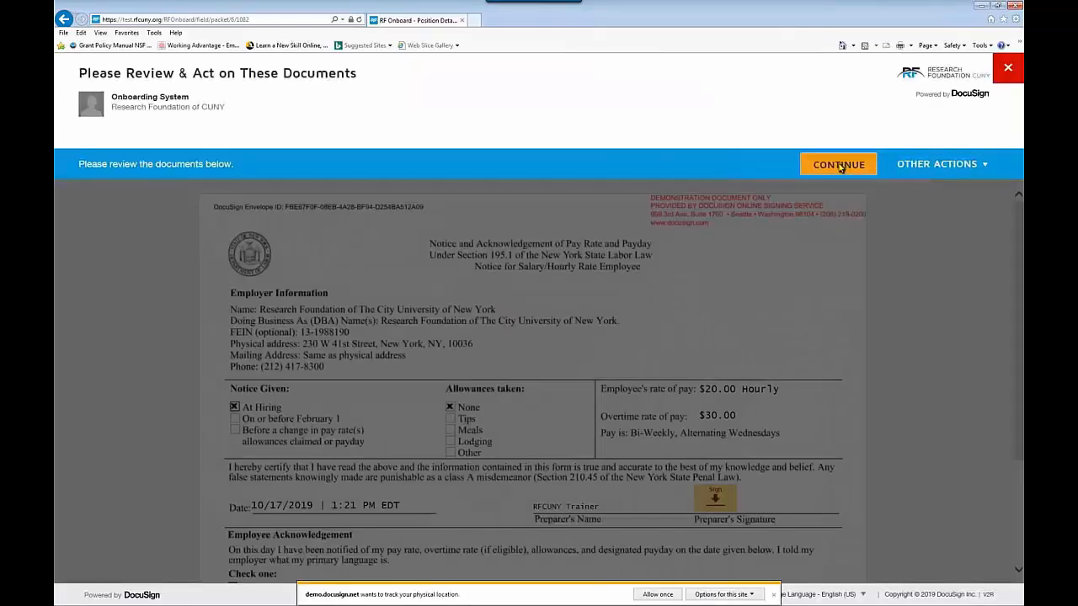
{"action": "left_click", "coordinate": [773, 594]}
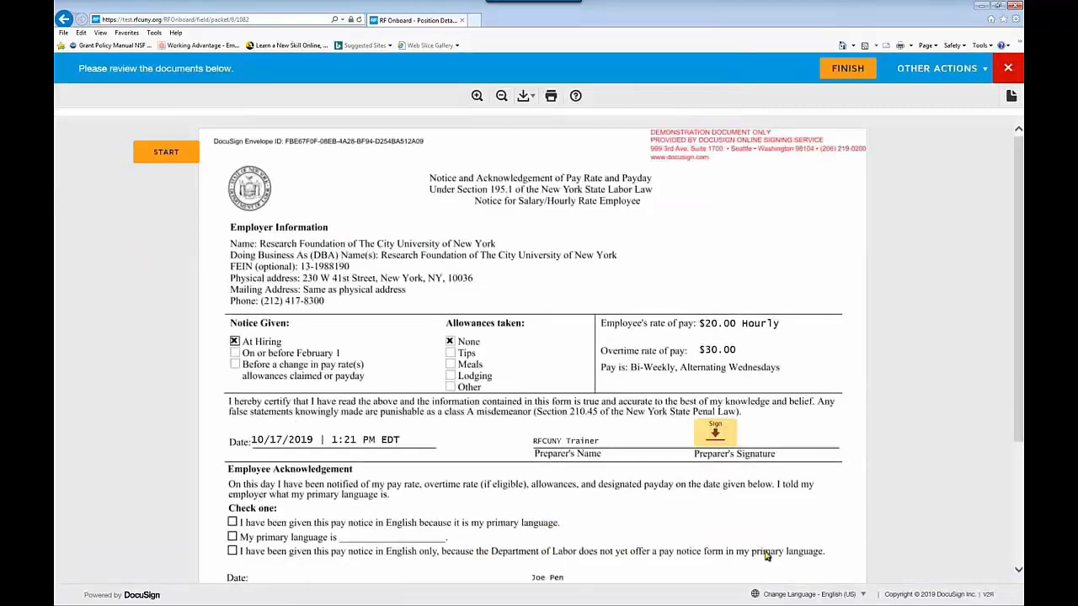
{"action": "left_click", "coordinate": [721, 441]}
{"action": "scroll", "coordinate": [717, 446], "scroll_direction": "down", "scroll_amount": 3}
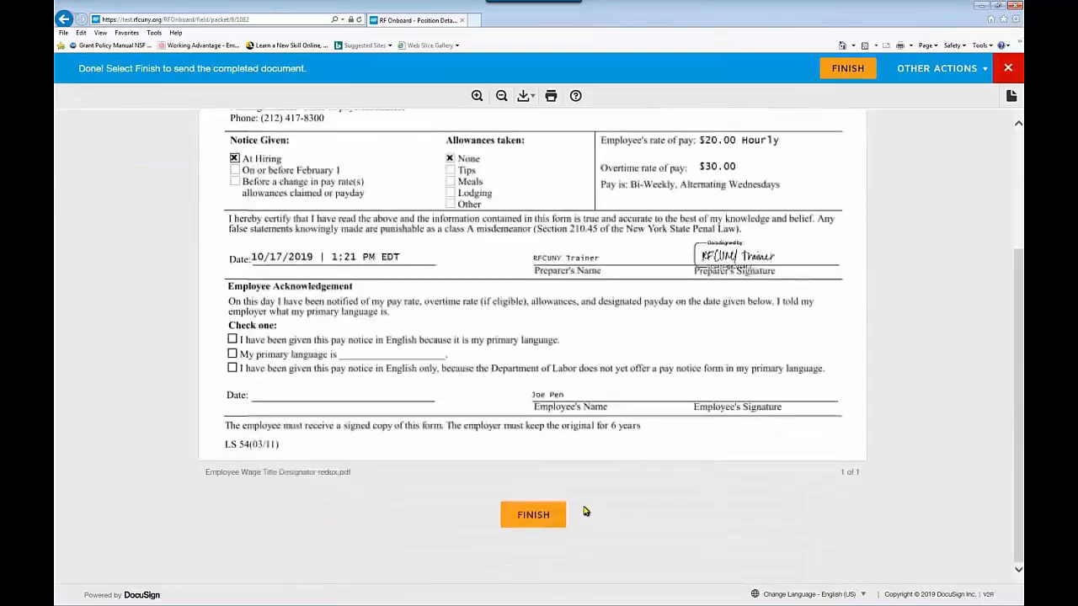
{"action": "left_click", "coordinate": [535, 522]}
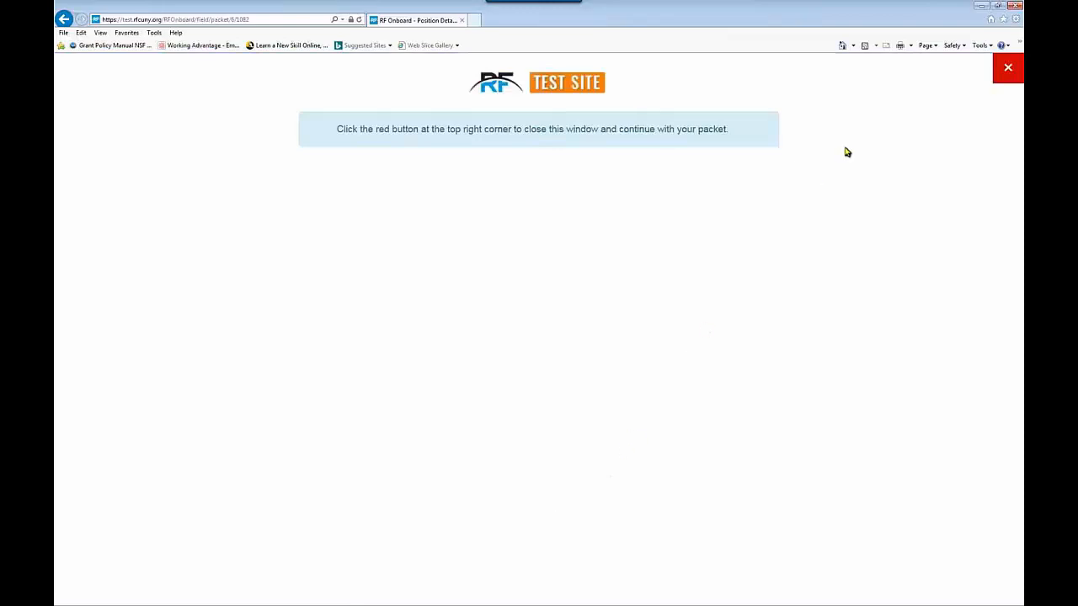
Step: Return from DocuSign, save the Documents step, and submit the packet from Employee Notices
{"action": "left_click", "coordinate": [1006, 77]}
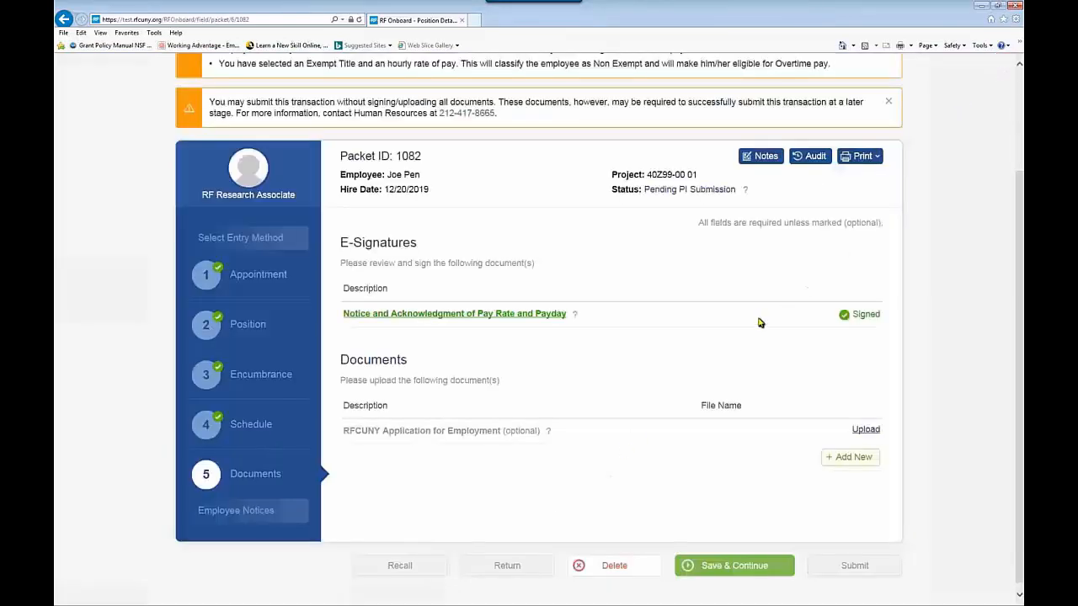
{"action": "left_click", "coordinate": [732, 567]}
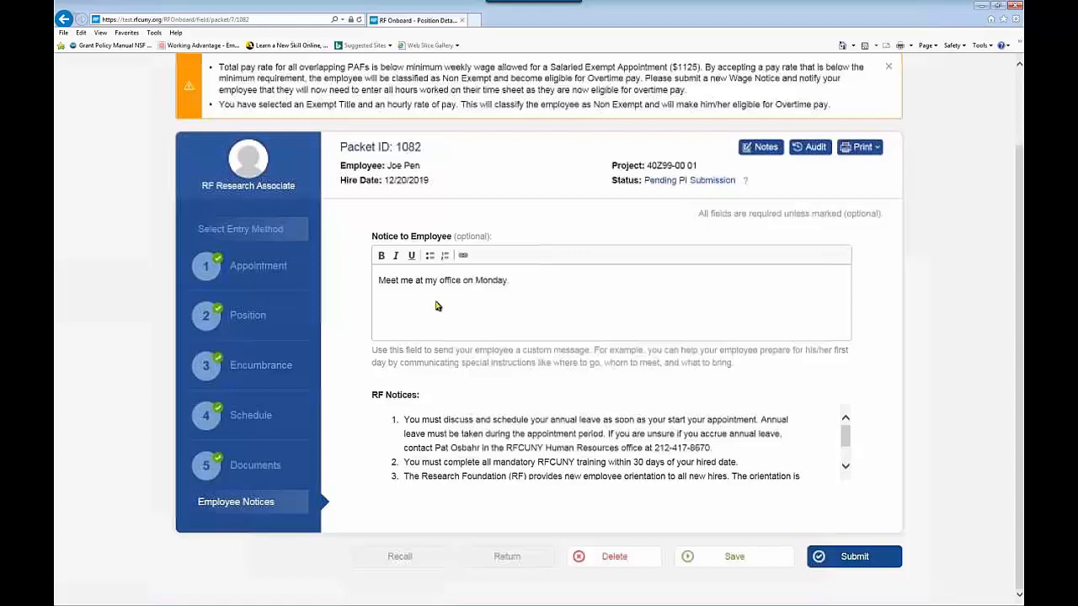
{"action": "left_click", "coordinate": [854, 557]}
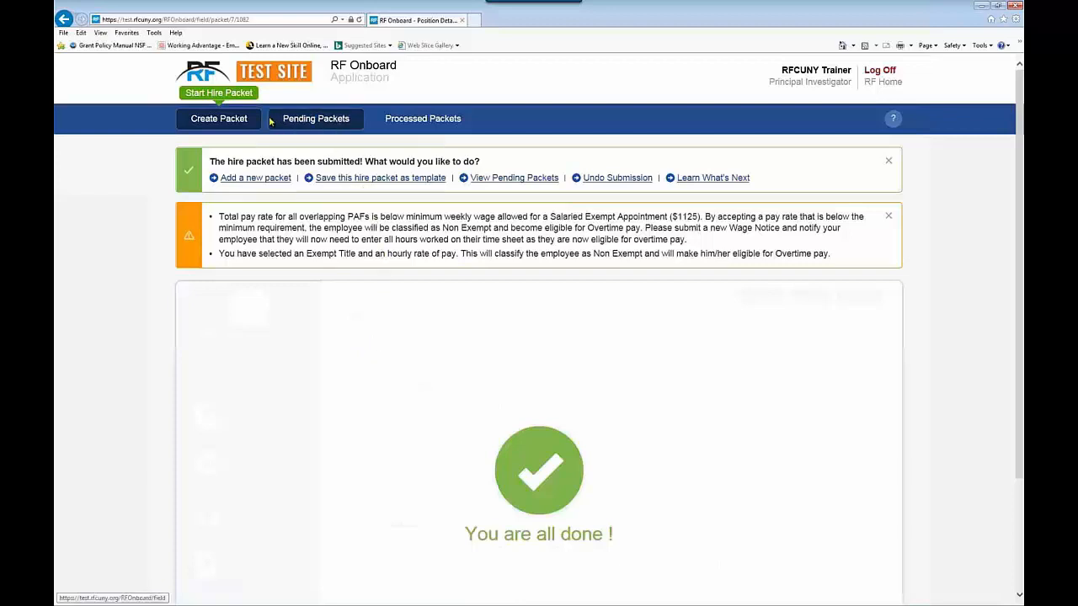
Step: Start a new blank hire packet and look over its Position details
{"action": "left_click", "coordinate": [235, 119]}
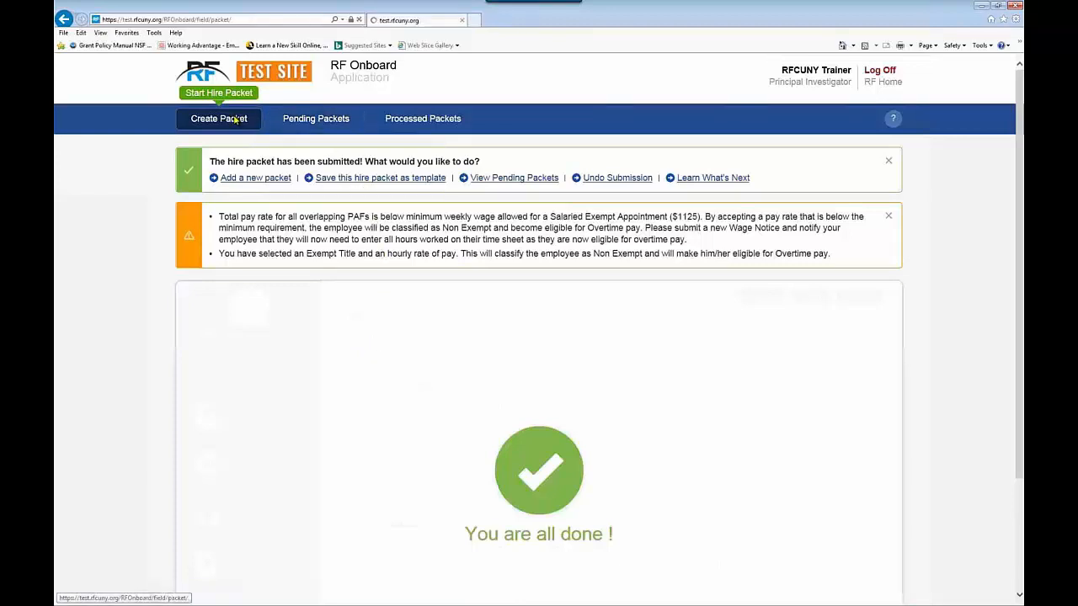
{"action": "left_click", "coordinate": [613, 250]}
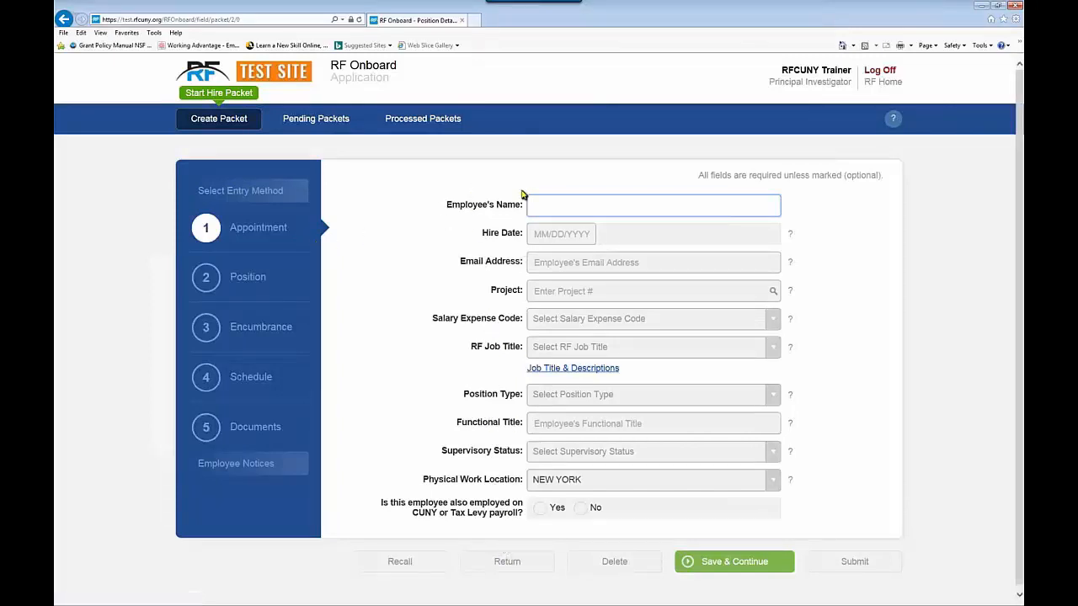
{"action": "left_click", "coordinate": [216, 288]}
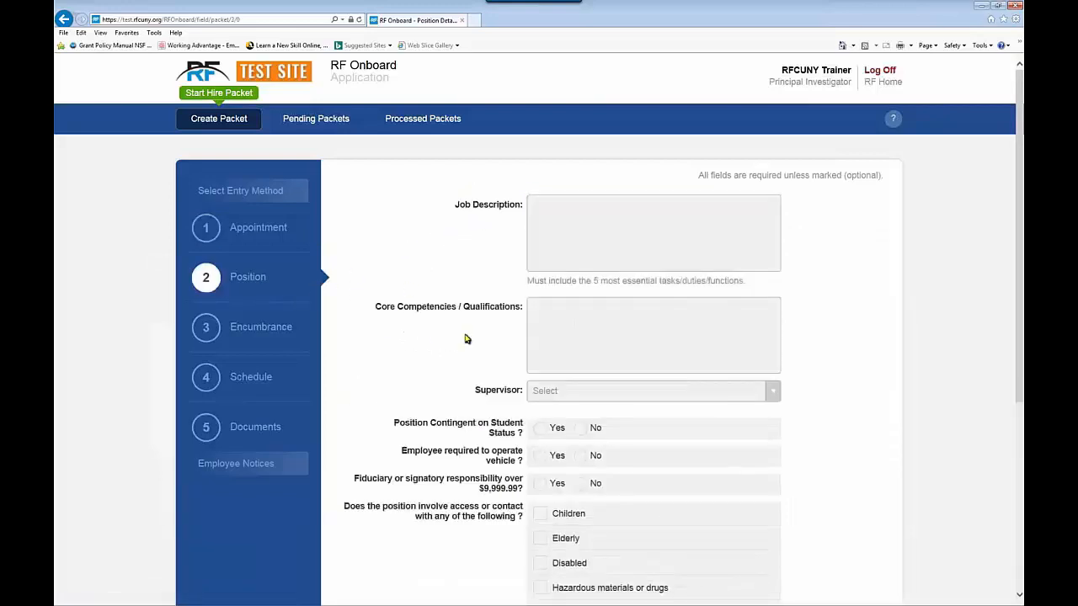
{"action": "scroll", "coordinate": [468, 340], "scroll_direction": "down", "scroll_amount": 1}
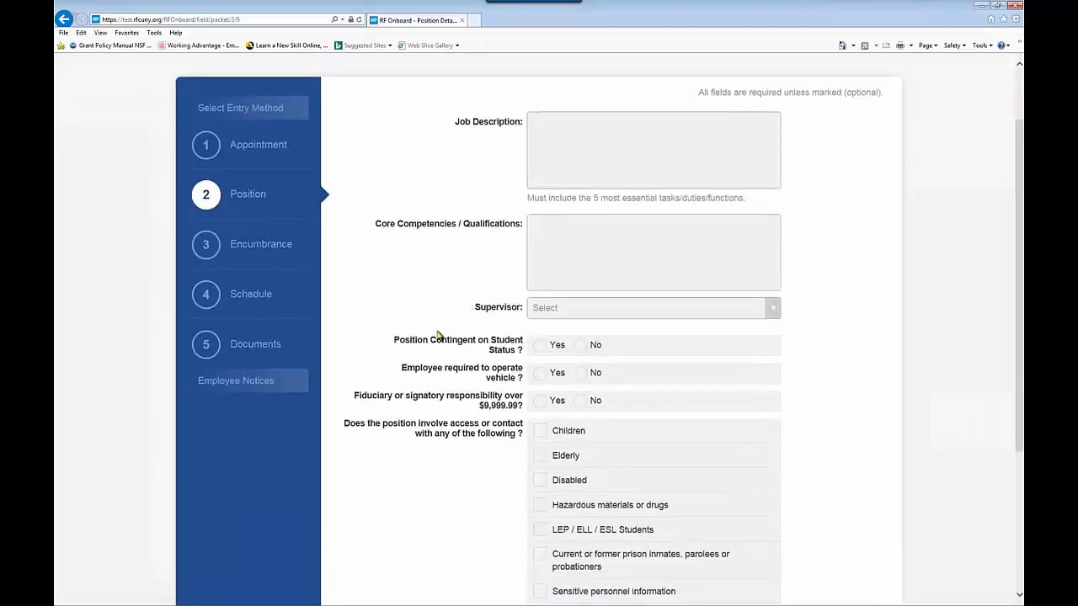
{"action": "scroll", "coordinate": [478, 505], "scroll_direction": "down", "scroll_amount": 2}
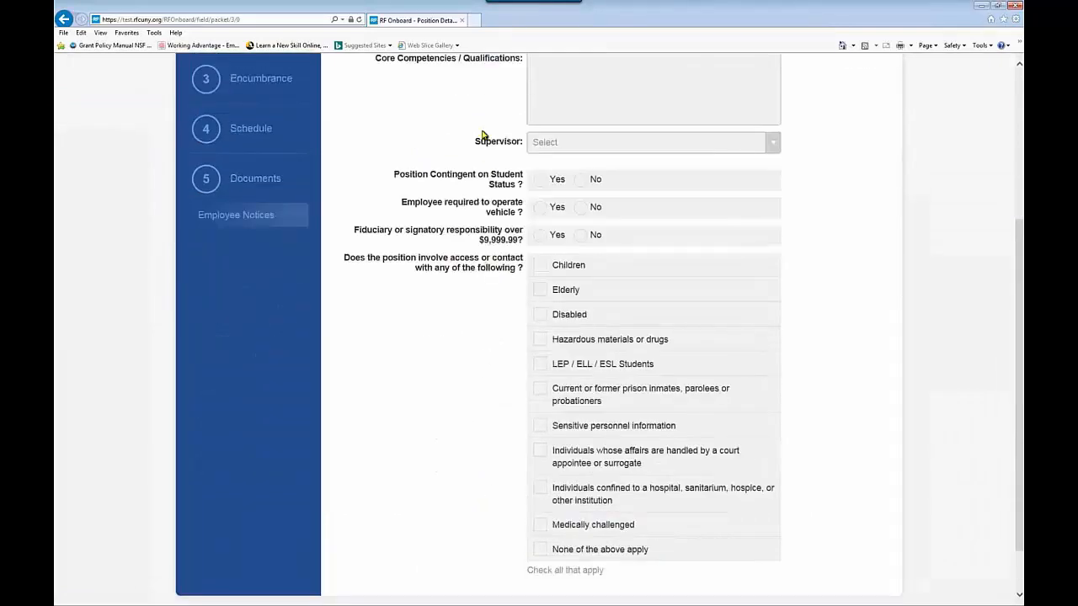
{"action": "scroll", "coordinate": [428, 324], "scroll_direction": "up", "scroll_amount": 2}
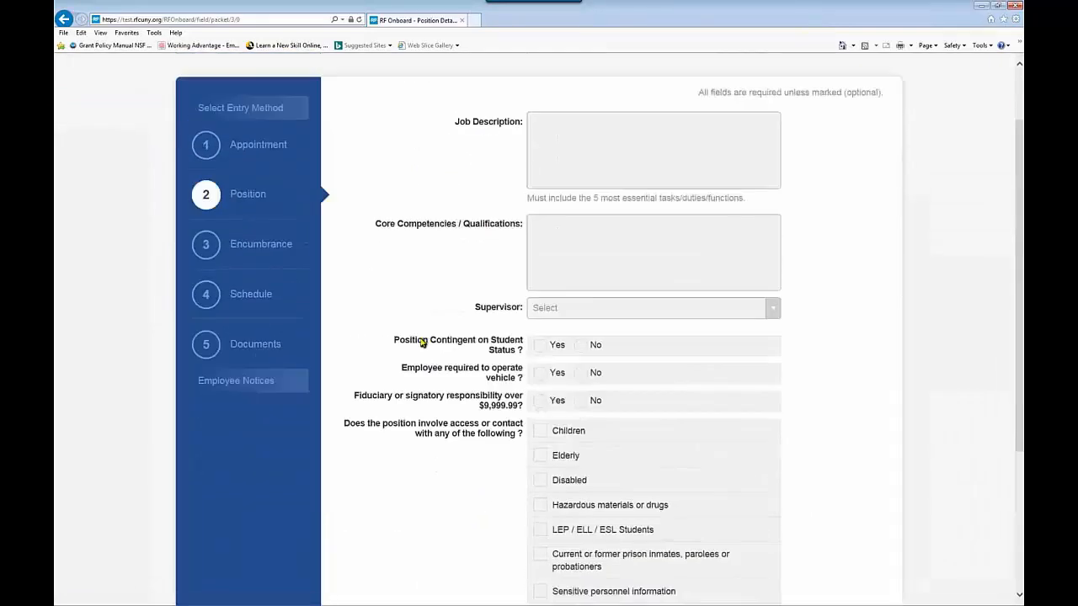
Step: Step through Encumbrance, Schedule and Documents, then open Pending Packets
{"action": "left_click", "coordinate": [202, 245]}
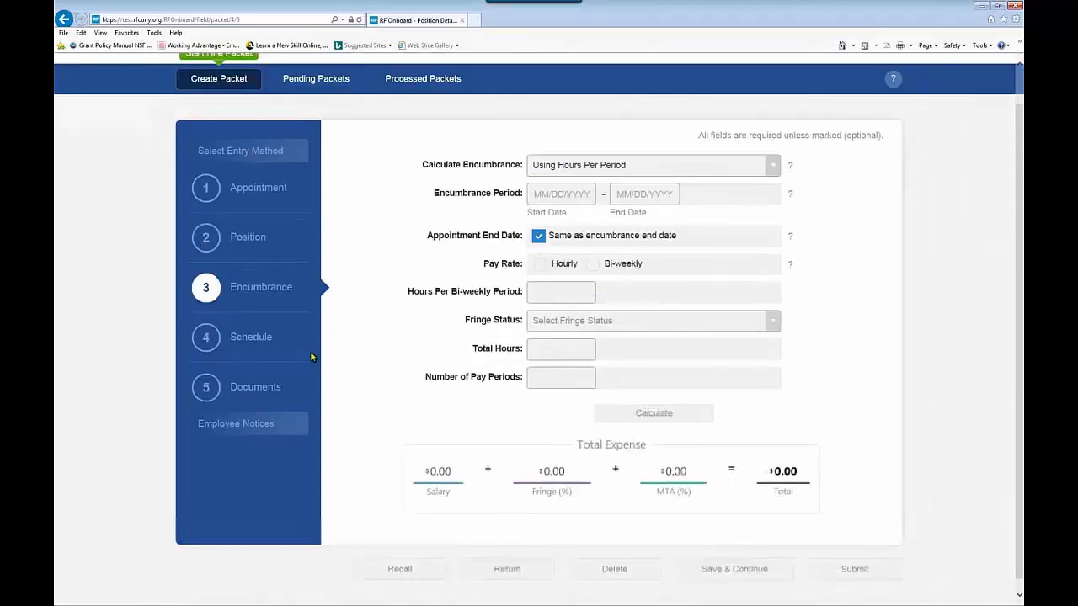
{"action": "left_click", "coordinate": [212, 343]}
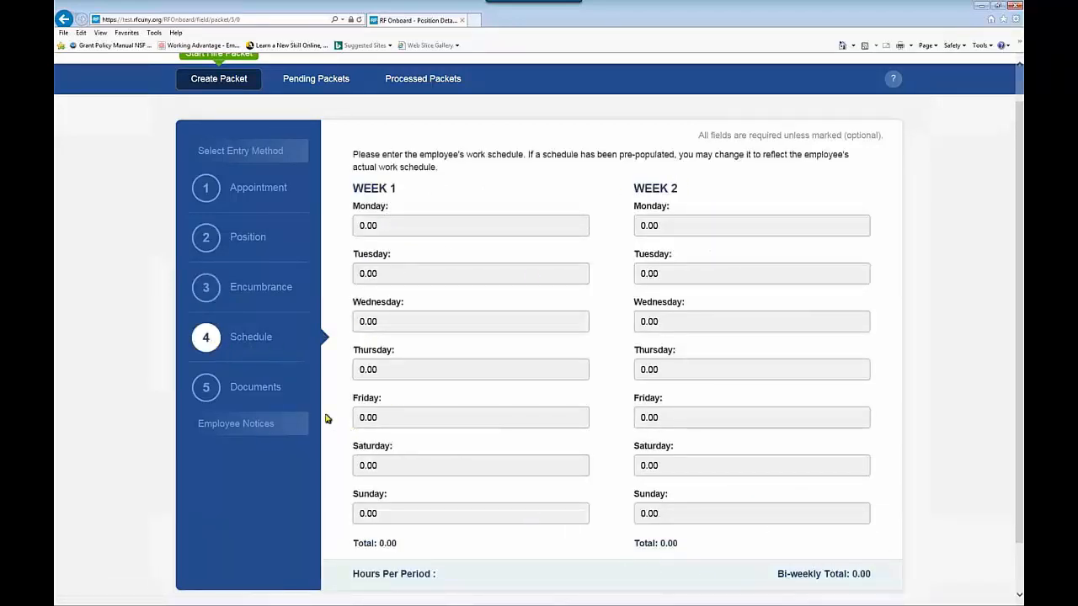
{"action": "left_click", "coordinate": [211, 392]}
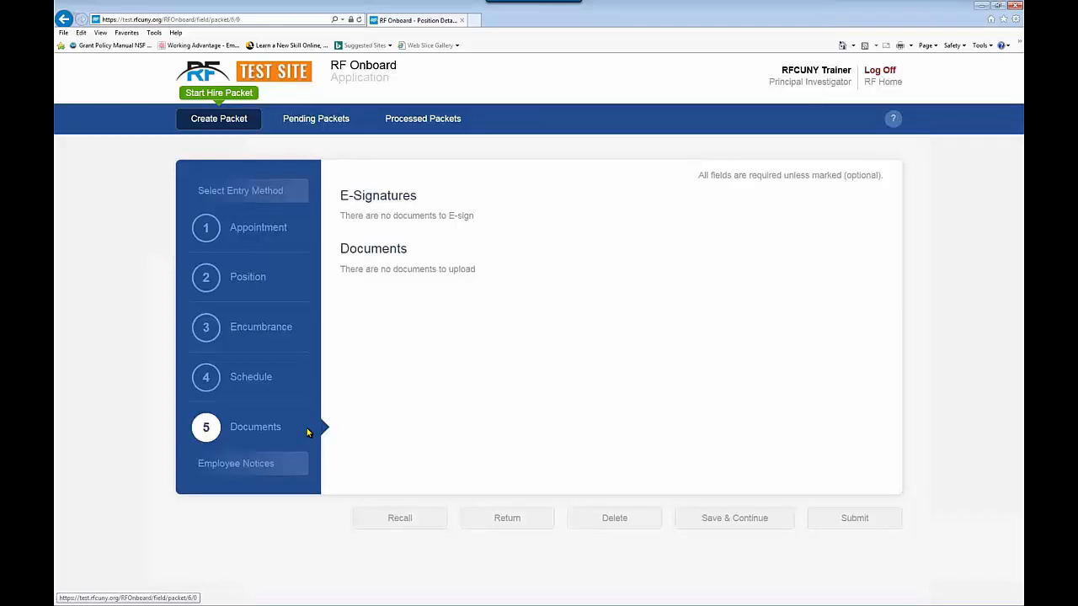
{"action": "left_click", "coordinate": [302, 121]}
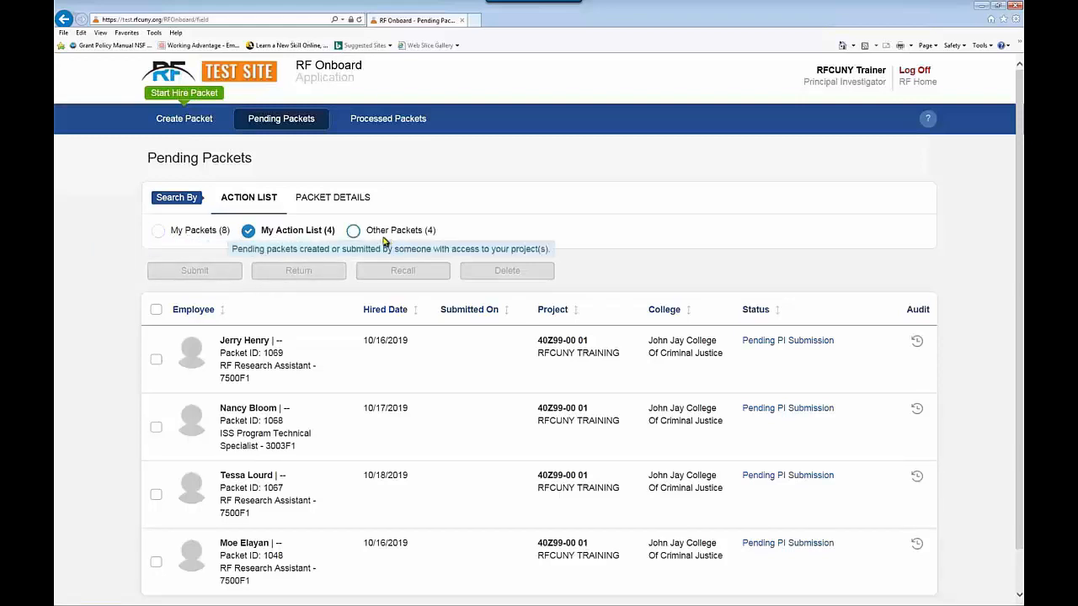
Step: Show all of My Packets in the pending packets list
{"action": "left_click", "coordinate": [158, 232]}
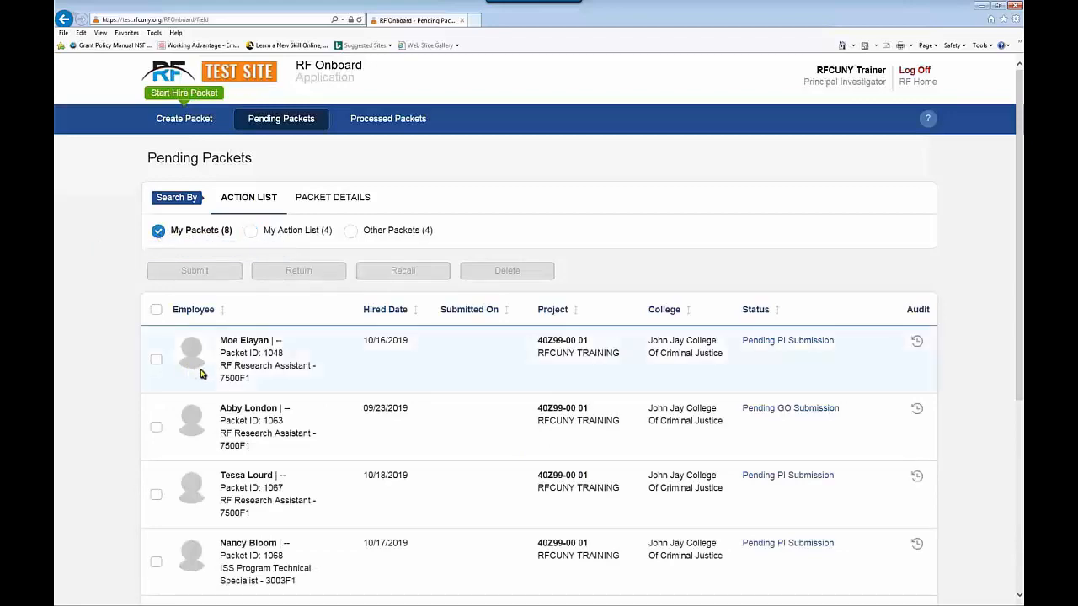
{"action": "scroll", "coordinate": [202, 379], "scroll_direction": "down", "scroll_amount": 4}
{"action": "scroll", "coordinate": [193, 407], "scroll_direction": "up", "scroll_amount": 4}
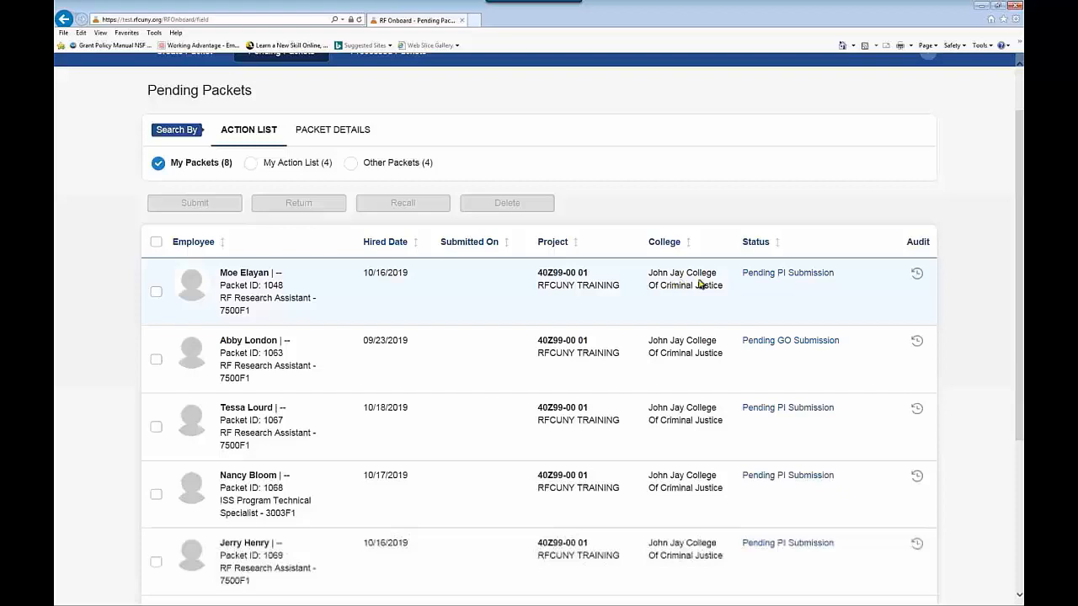
Step: Check the first packet's processing stage and audit trail, closing each
{"action": "left_click", "coordinate": [762, 275]}
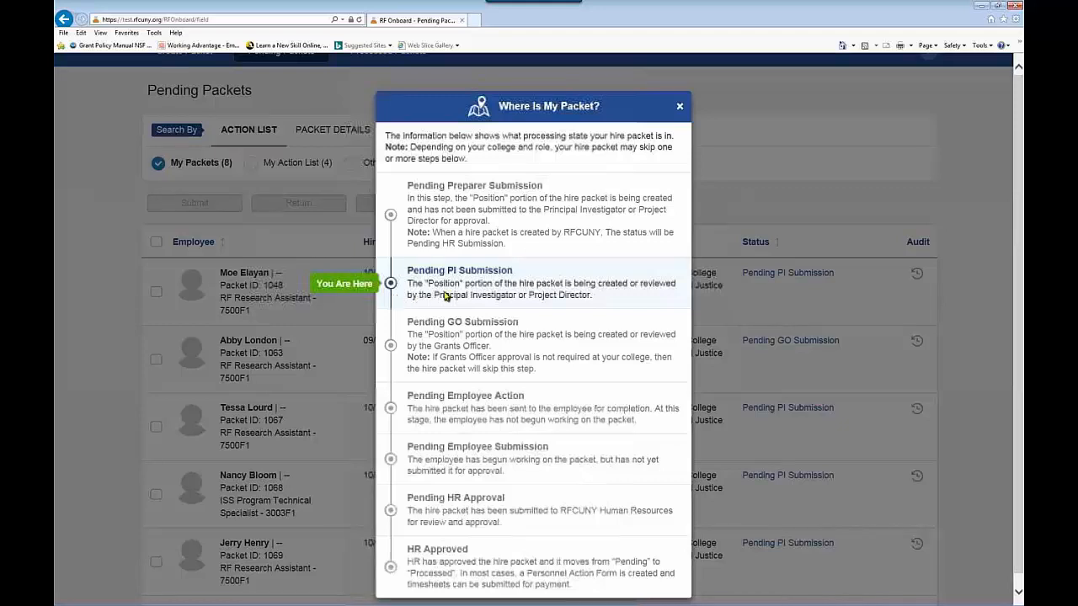
{"action": "left_click", "coordinate": [679, 107]}
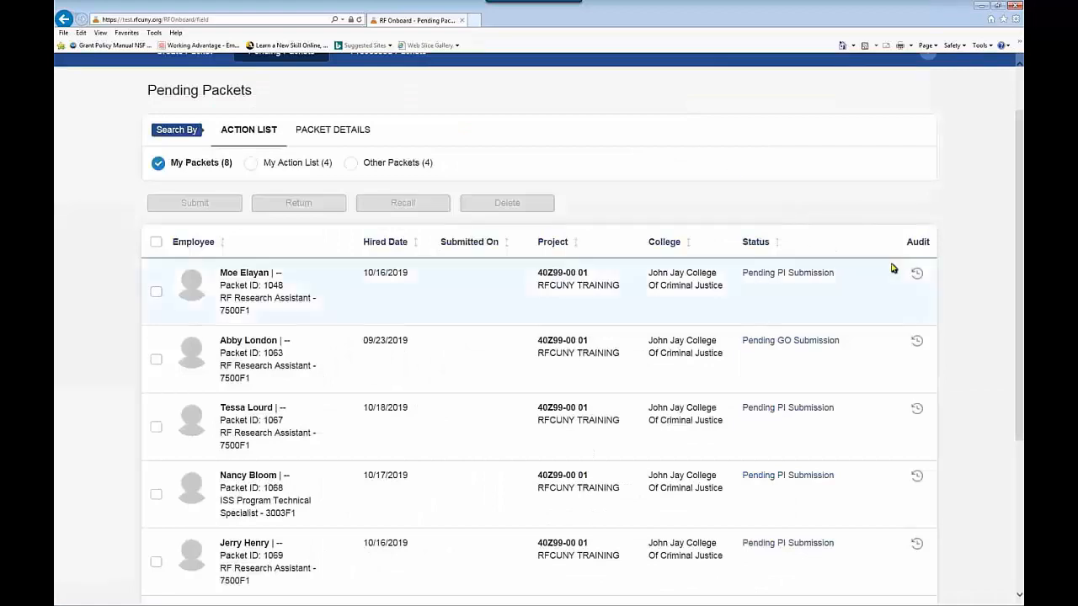
{"action": "left_click", "coordinate": [917, 273]}
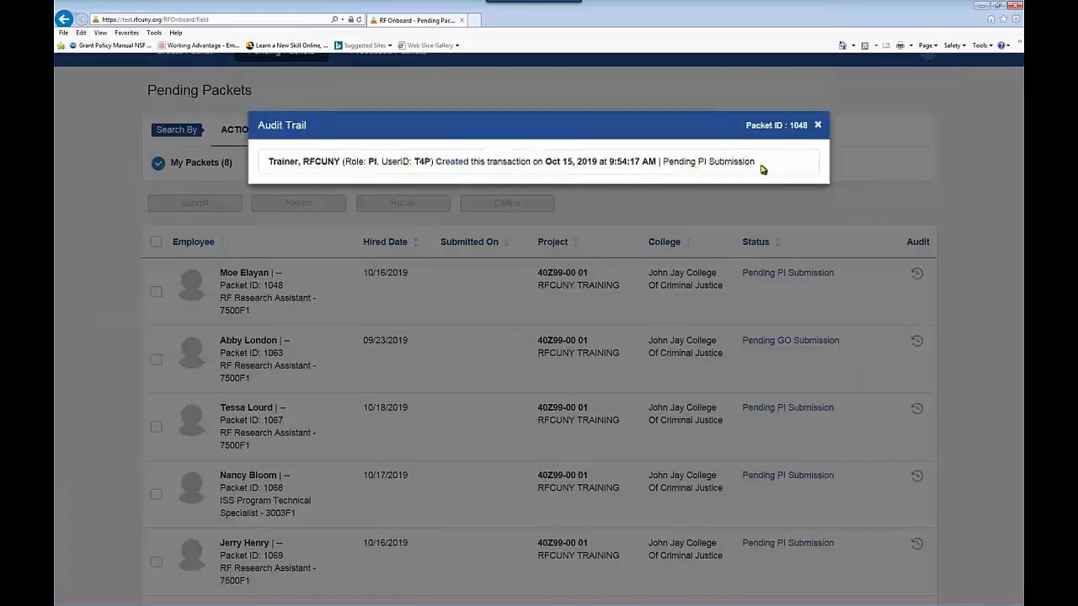
{"action": "left_click", "coordinate": [817, 125]}
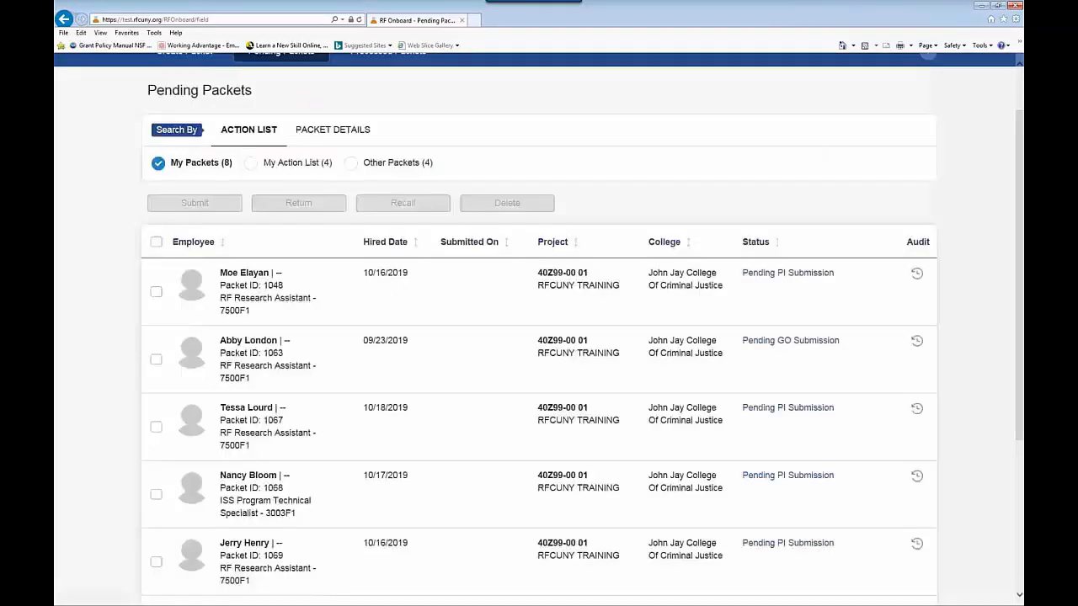
Step: Filter Pending Packets to My Action List, showing four packets at Pending PI Submission
{"action": "left_click", "coordinate": [155, 293]}
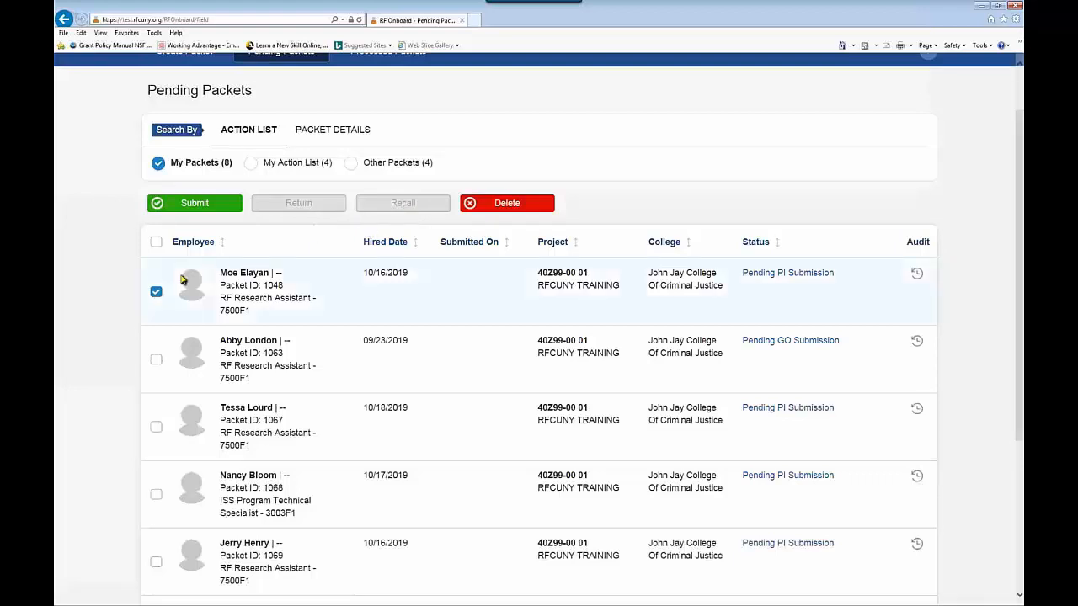
{"action": "left_click", "coordinate": [156, 293]}
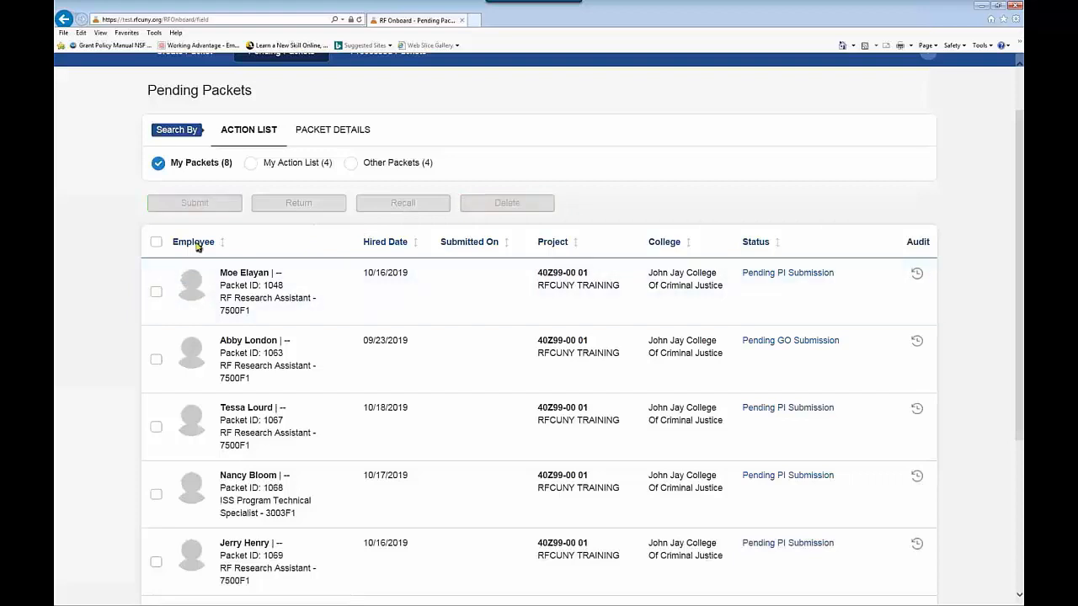
{"action": "left_click", "coordinate": [250, 162]}
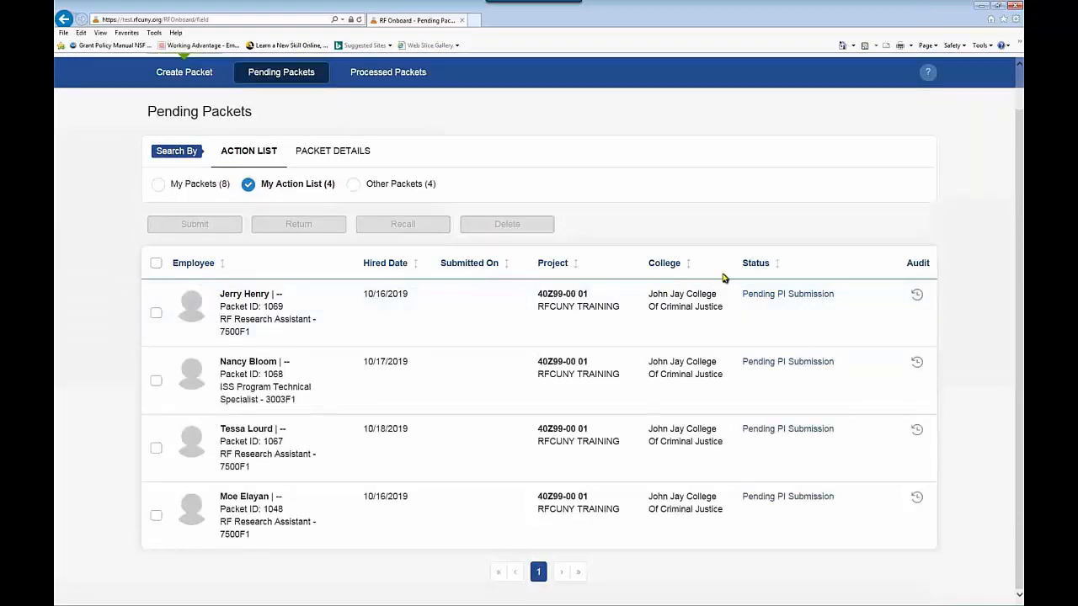
Step: Check the first packet's stage, then switch to Other Packets, listing four at Pending HR Submission
{"action": "left_click", "coordinate": [778, 297]}
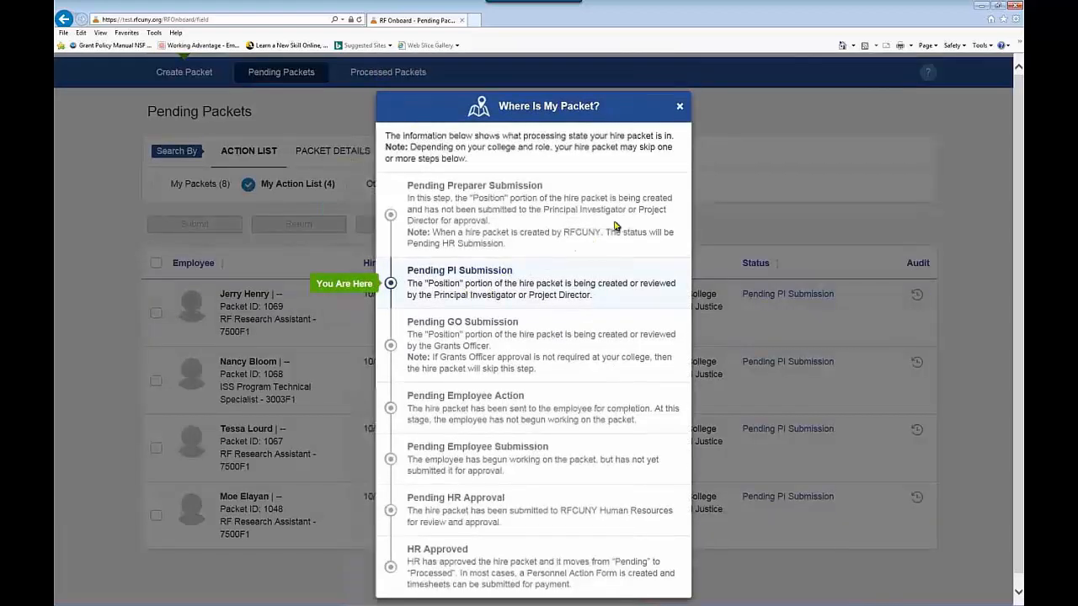
{"action": "left_click", "coordinate": [680, 107]}
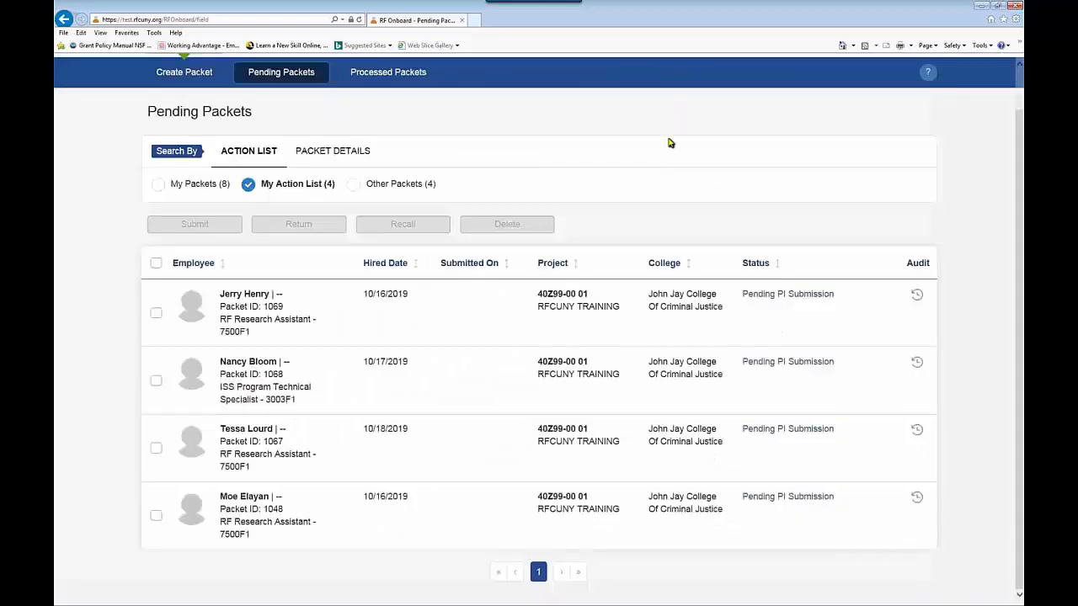
{"action": "left_click", "coordinate": [352, 185]}
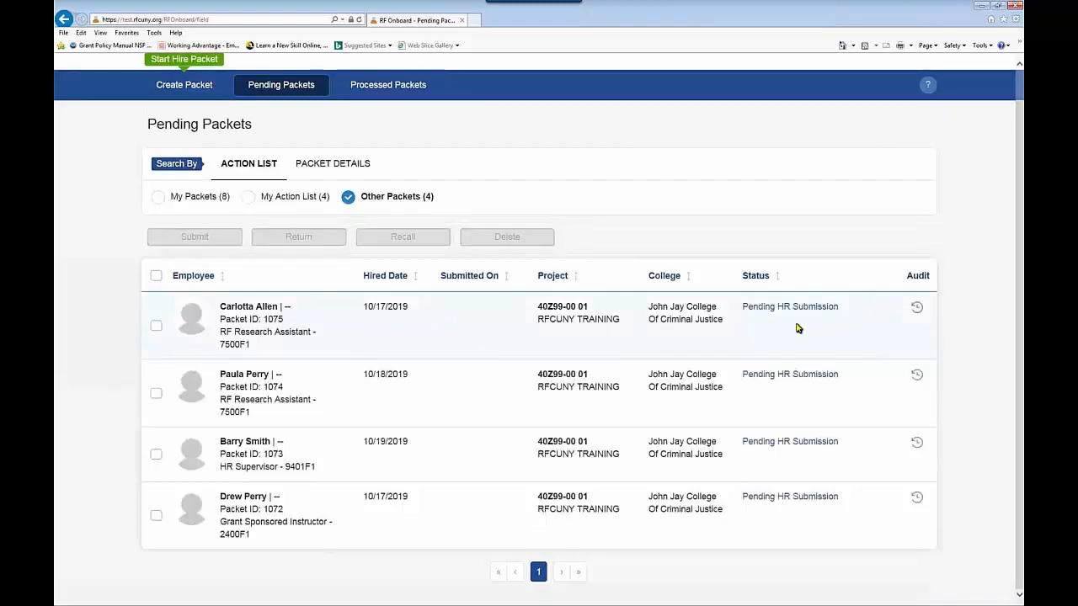
Step: Search Packet Details by the employee's name, returning one packet at Pending GO Submission
{"action": "left_click", "coordinate": [324, 168]}
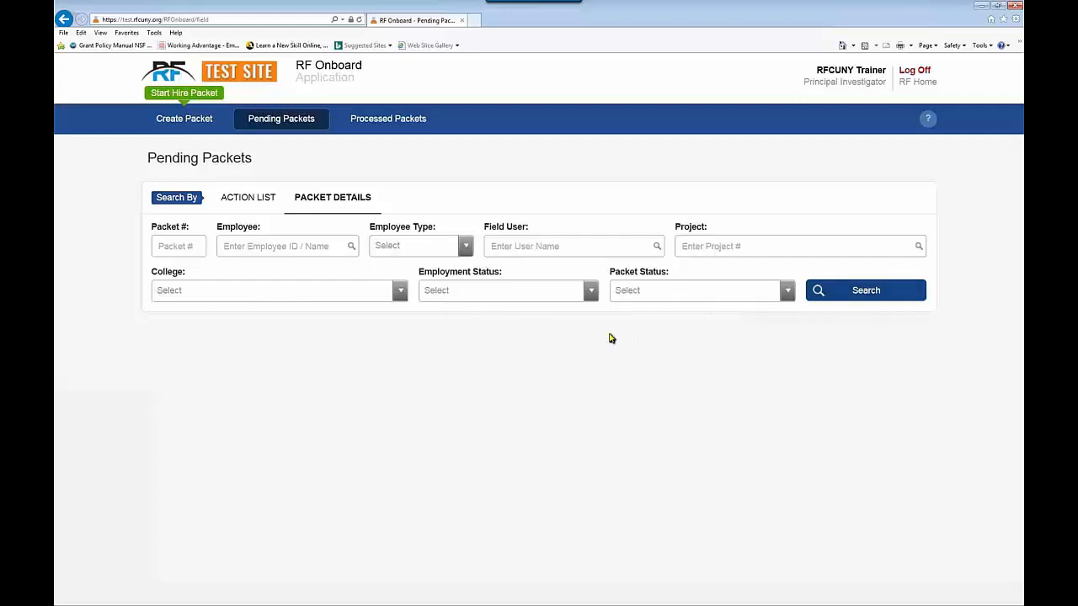
{"action": "left_click", "coordinate": [236, 248]}
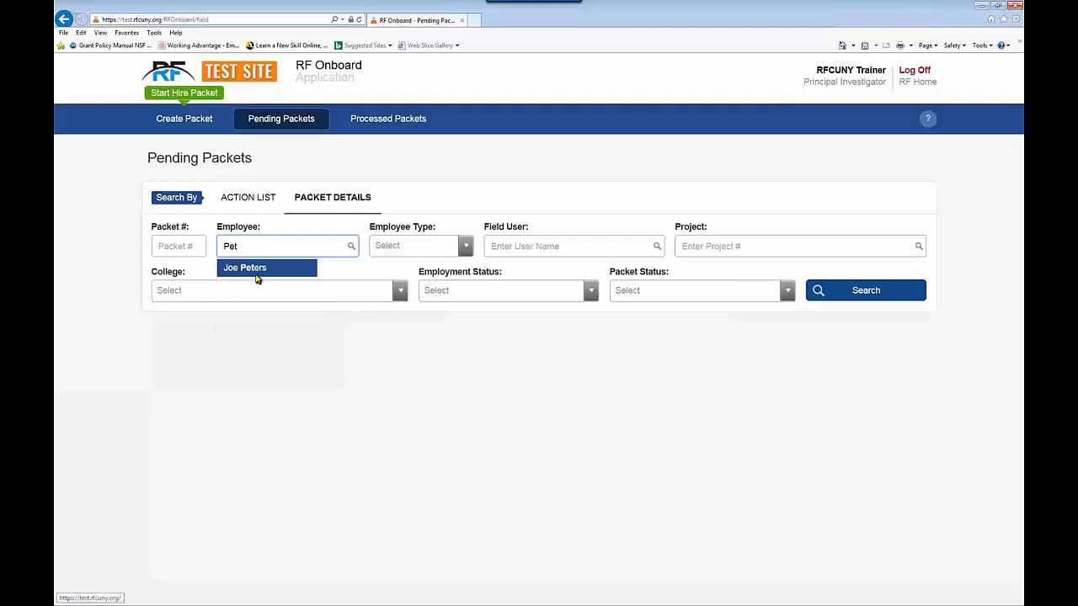
{"action": "left_click", "coordinate": [250, 270]}
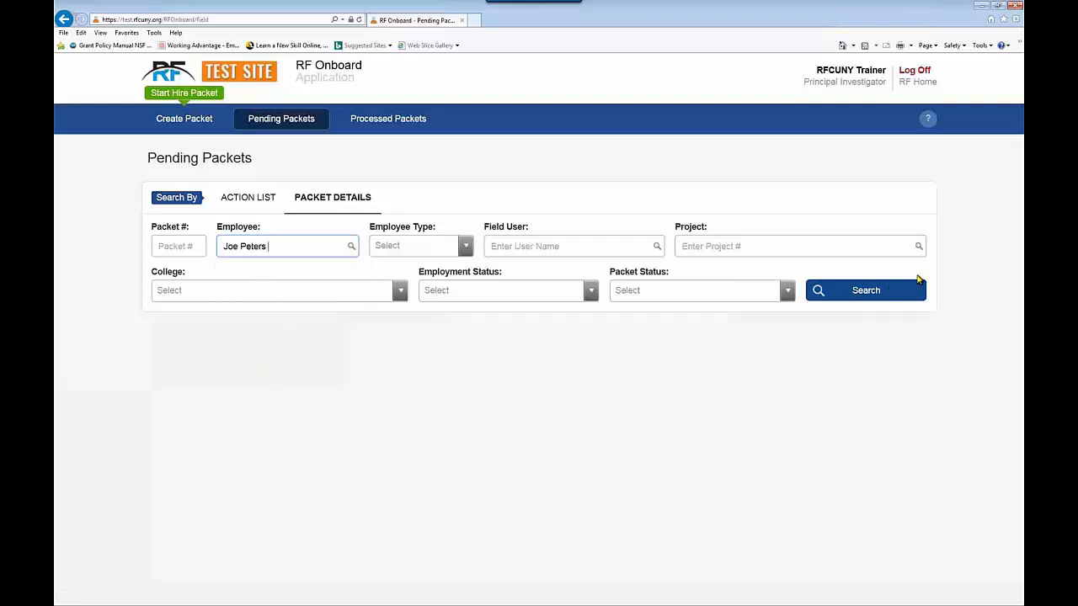
{"action": "left_click", "coordinate": [875, 291]}
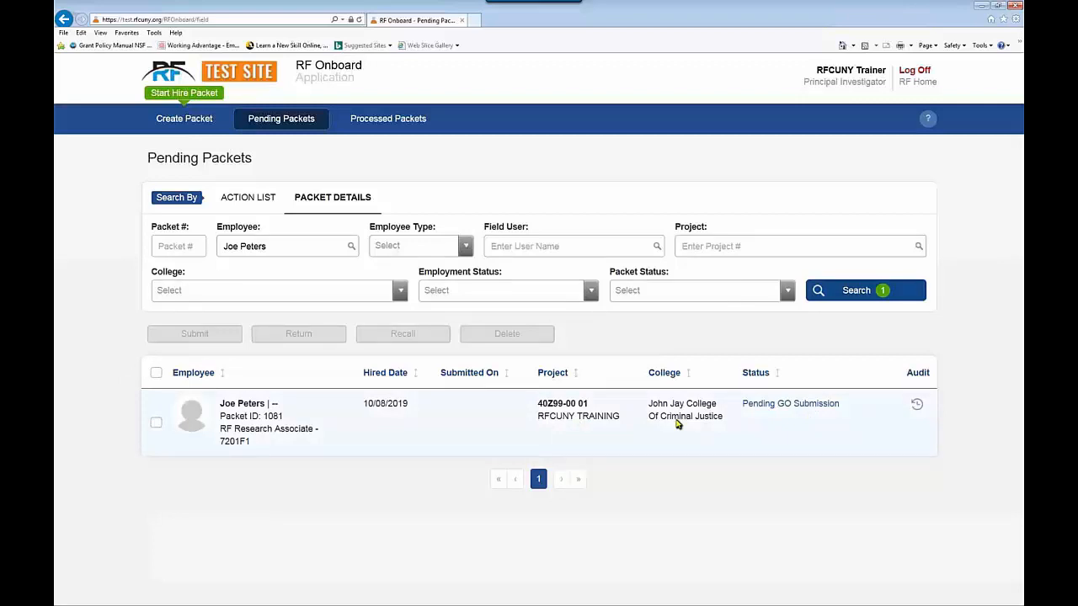
Step: View Processed Packets with its advanced filters shown, then go back to the RF CUNY home page
{"action": "left_click", "coordinate": [383, 120]}
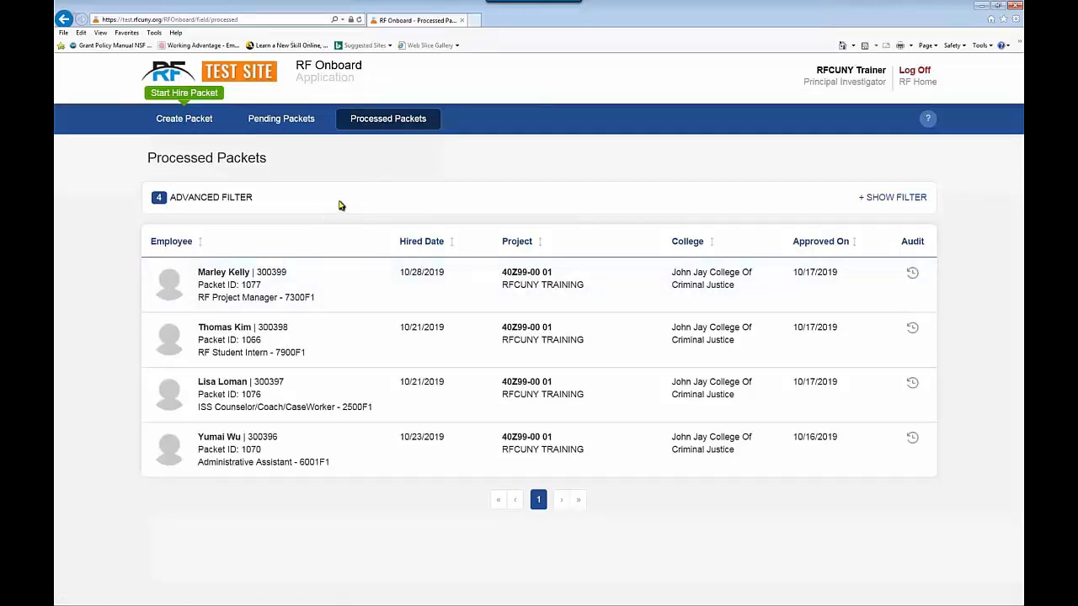
{"action": "left_click", "coordinate": [875, 199]}
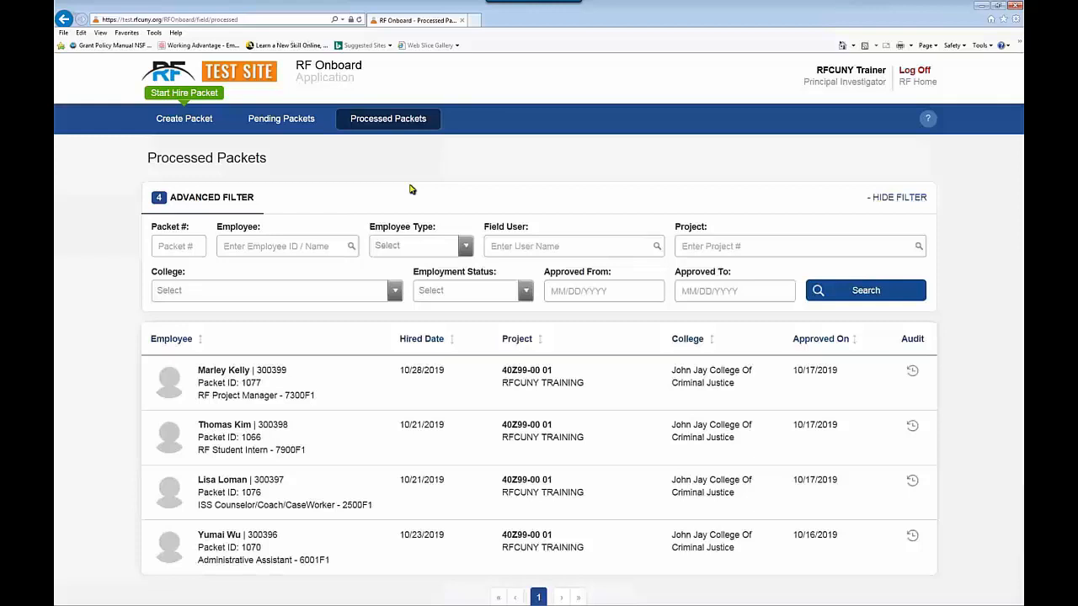
{"action": "left_click", "coordinate": [919, 83]}
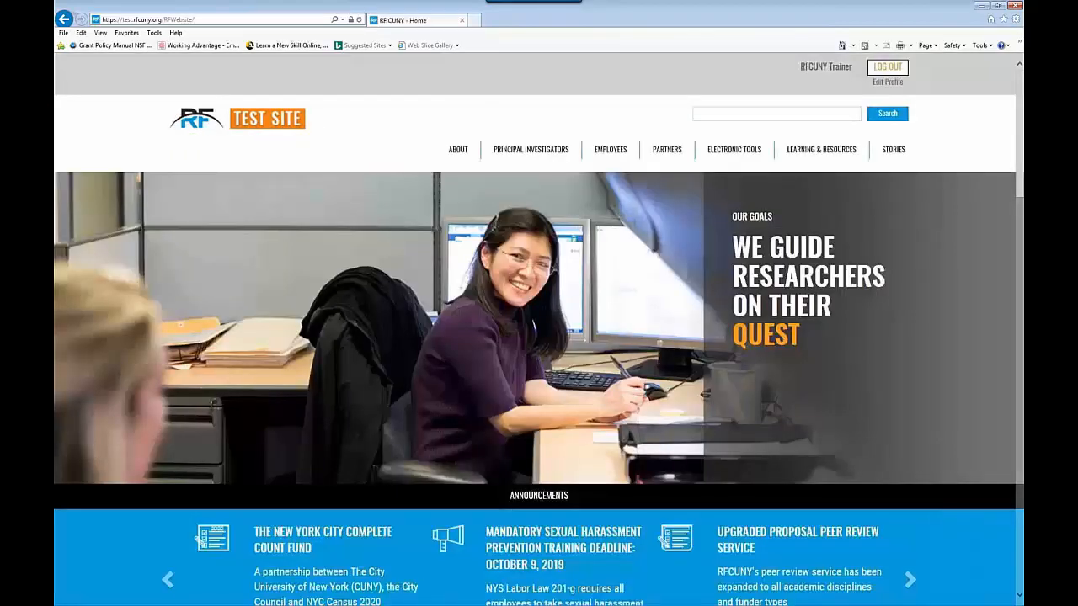